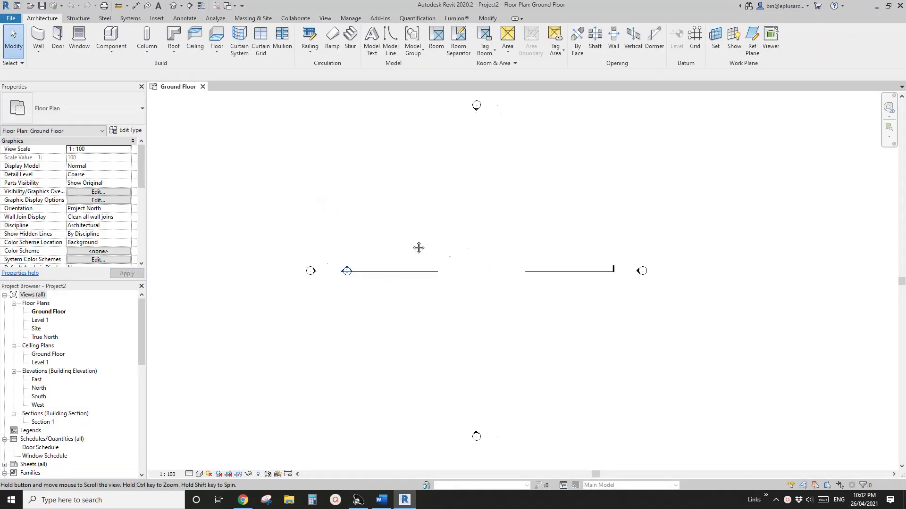
# Start drawing walls with the Rectangle option and draw the first wall rectangle
pyautogui.scroll(3, 465, 204)
pyautogui.press('w')
pyautogui.press('a')
pyautogui.click(387, 31)
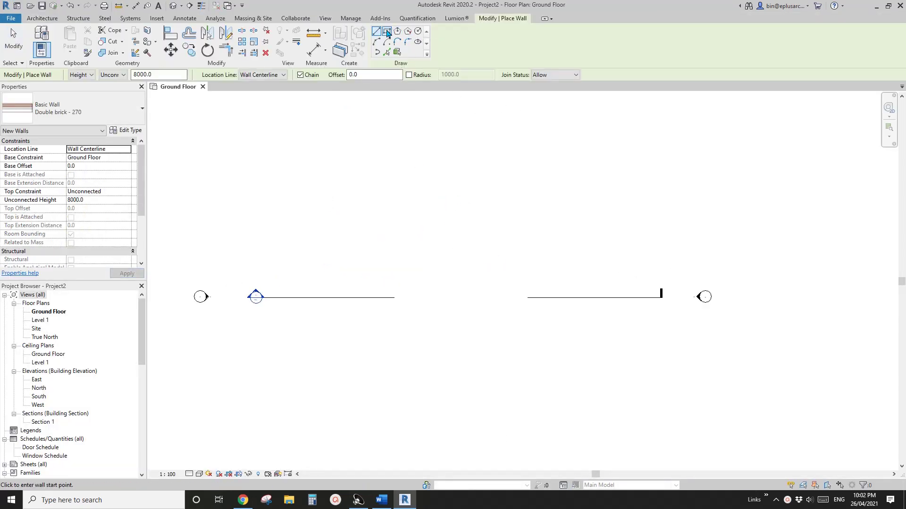
pyautogui.moveTo(475, 184); pyautogui.dragTo(465, 210, button='middle')
pyautogui.click(317, 197)
pyautogui.click(365, 235)
pyautogui.click(521, 335)
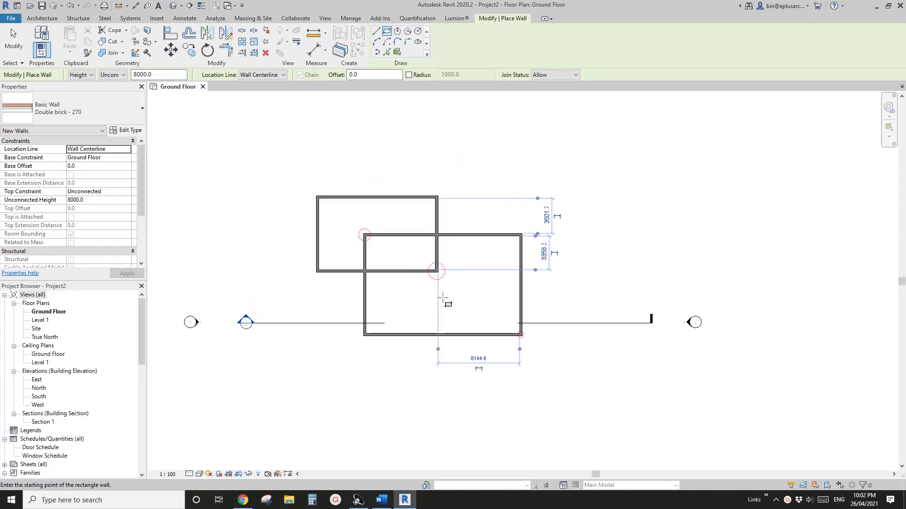
# Draw three overlapping Brick - 110 wall rectangles, including a wide one across the rooms
pyautogui.click(117, 118)
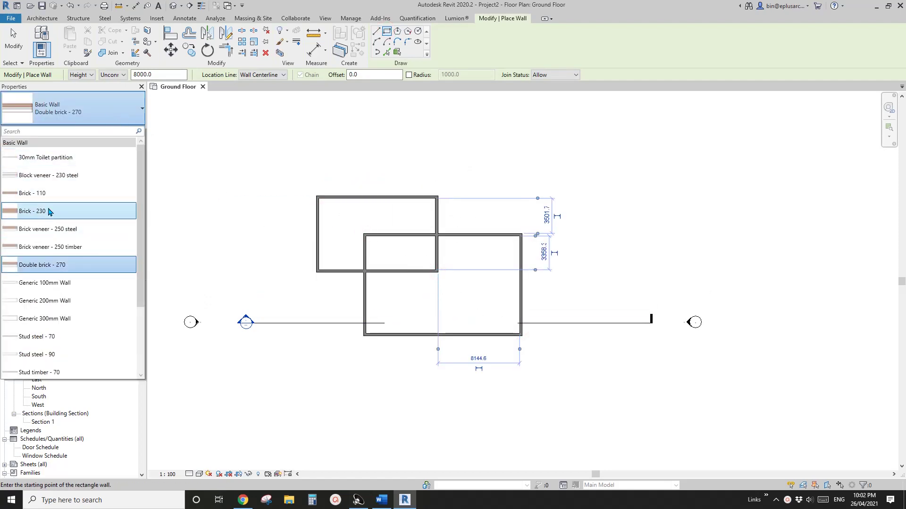
pyautogui.click(32, 193)
pyautogui.click(488, 158)
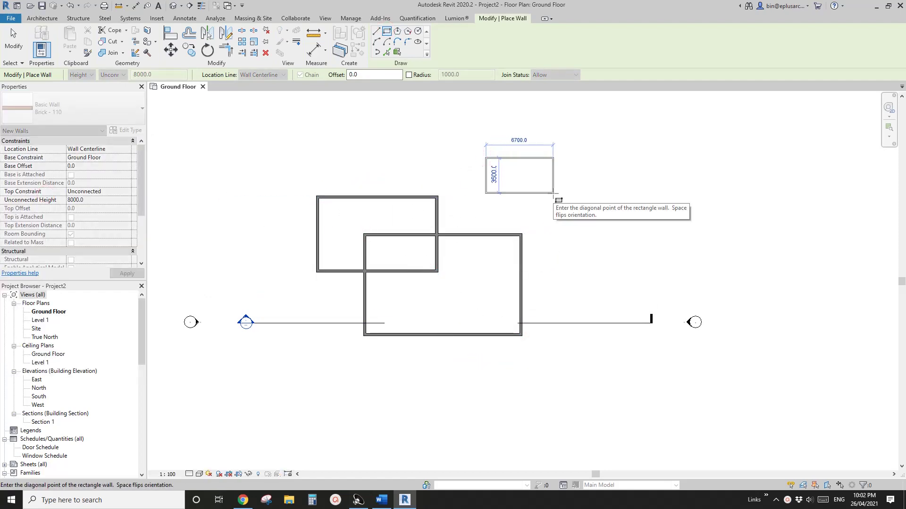
pyautogui.click(492, 134)
pyautogui.click(556, 204)
pyautogui.click(630, 158)
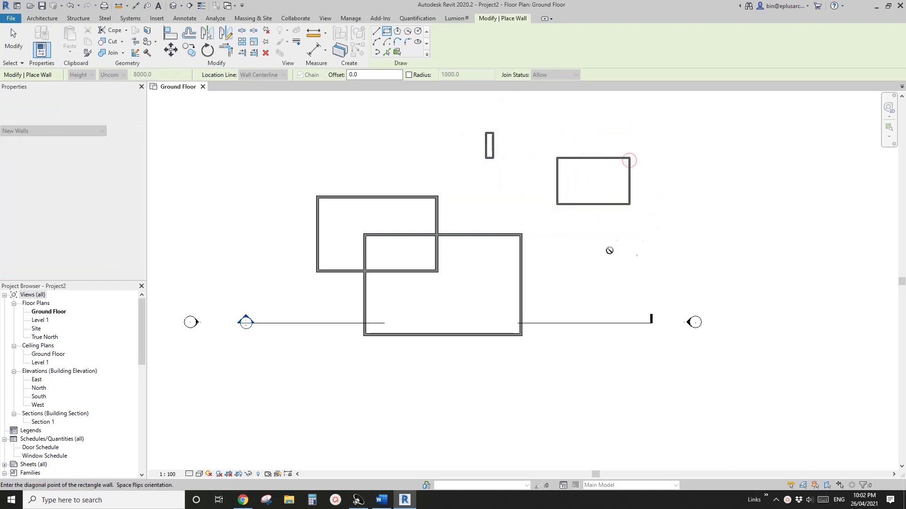
pyautogui.click(455, 205)
pyautogui.click(642, 257)
# Draw 30mm Toilet partition rectangles at upper left and inside the large room
pyautogui.click(94, 106)
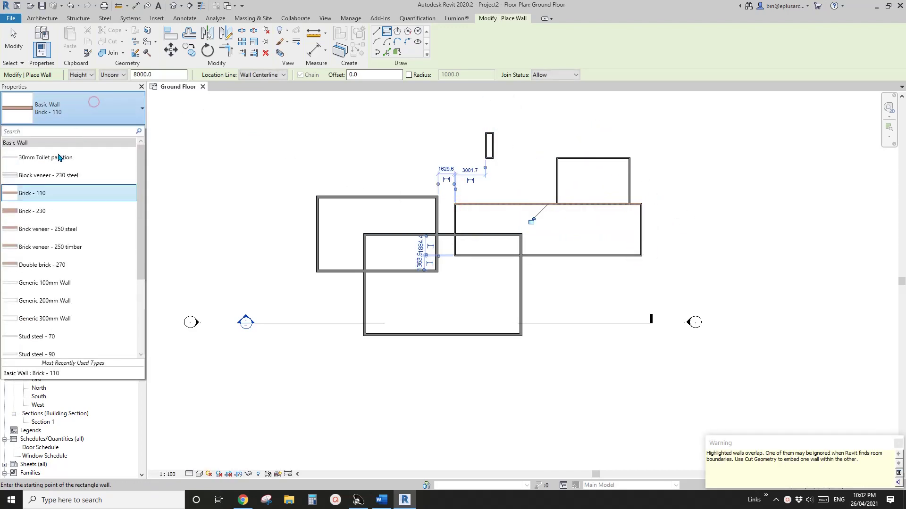
pyautogui.click(40, 159)
pyautogui.click(291, 165)
pyautogui.click(381, 210)
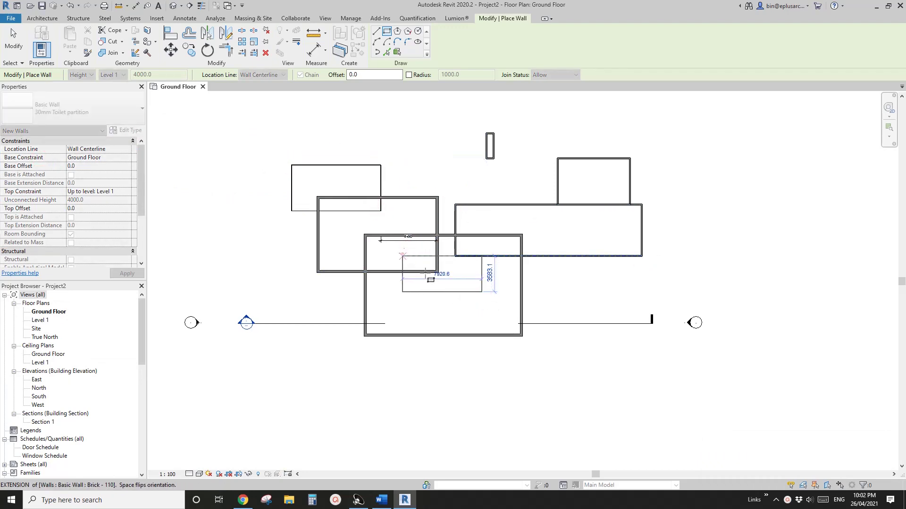
pyautogui.click(402, 260)
pyautogui.scroll(1, 536, 288)
pyautogui.press('Escape')
pyautogui.press('Escape')
# Place five doors with DR on the wide room, inner and top walls
pyautogui.press('d')
pyautogui.press('r')
pyautogui.click(576, 260)
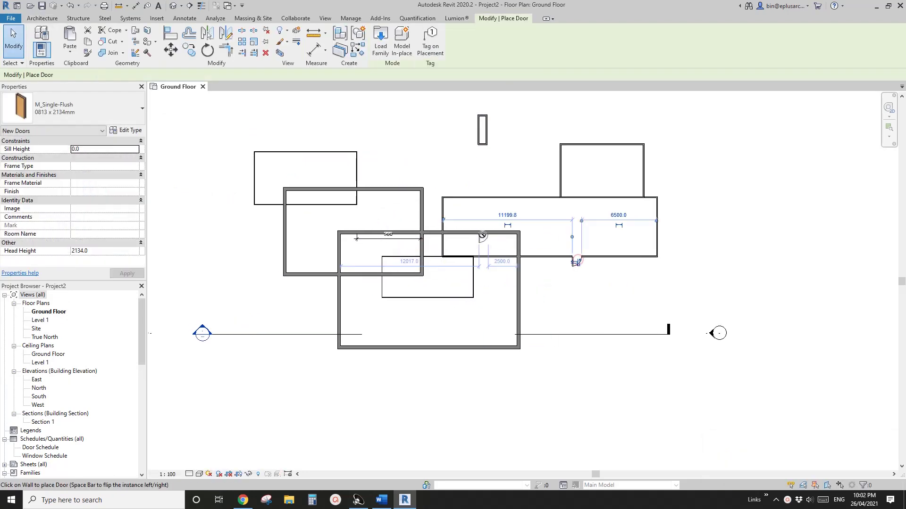
pyautogui.click(482, 234)
pyautogui.click(480, 199)
pyautogui.click(382, 184)
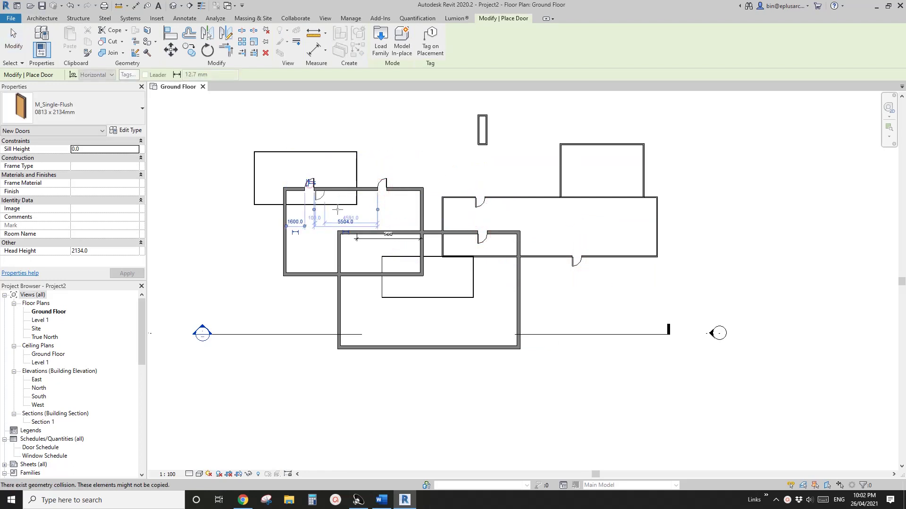
pyautogui.scroll(2, 412, 170)
pyautogui.click(294, 187)
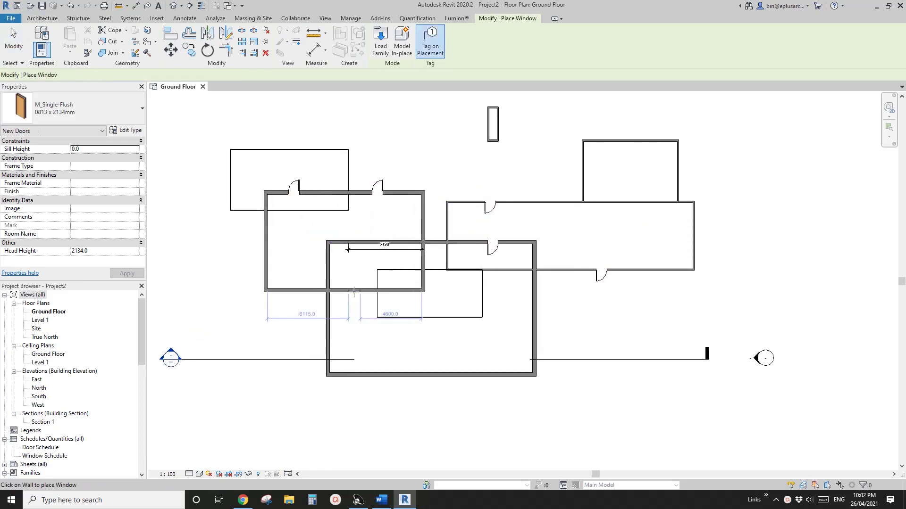
# Place six M_Fixed windows on the bottom, partition and right walls, then view in 3D
pyautogui.press('w')
pyautogui.press('n')
pyautogui.click(353, 290)
pyautogui.click(299, 290)
pyautogui.click(481, 302)
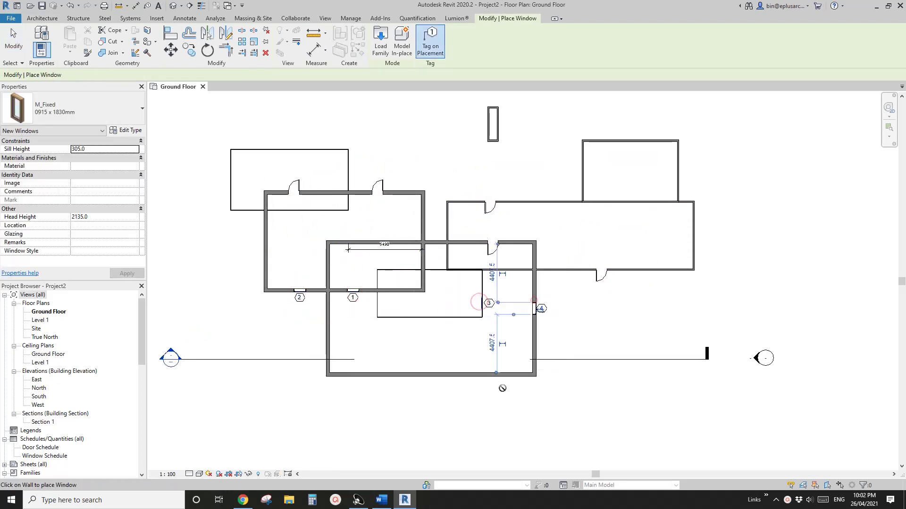
pyautogui.click(534, 308)
pyautogui.click(475, 374)
pyautogui.click(414, 374)
pyautogui.press('Escape')
pyautogui.press('Escape')
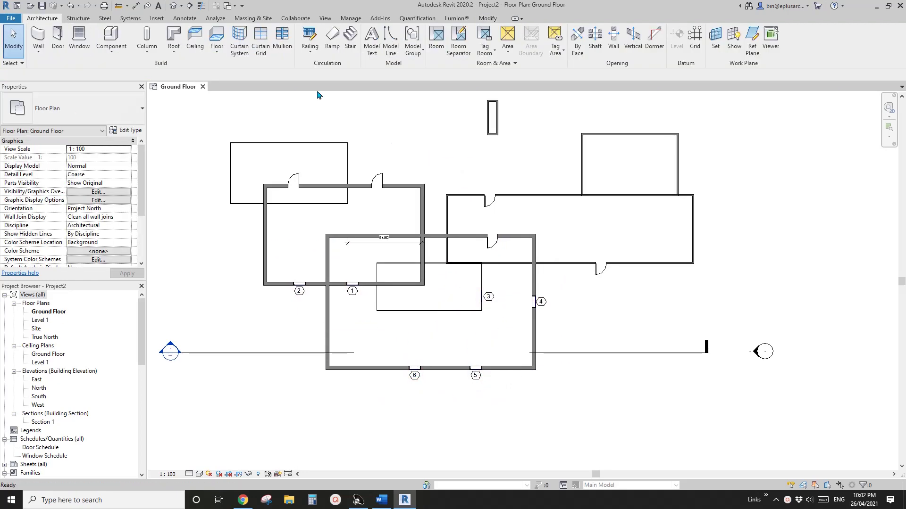
pyautogui.click(173, 6)
pyautogui.keyDown('shift'); pyautogui.moveTo(485, 208); pyautogui.dragTo(467, 288, button='middle'); pyautogui.keyUp('shift')
# Pan the 3D view and open the View tab's Filters list showing the Interior filter
pyautogui.scroll(3, 443, 246)
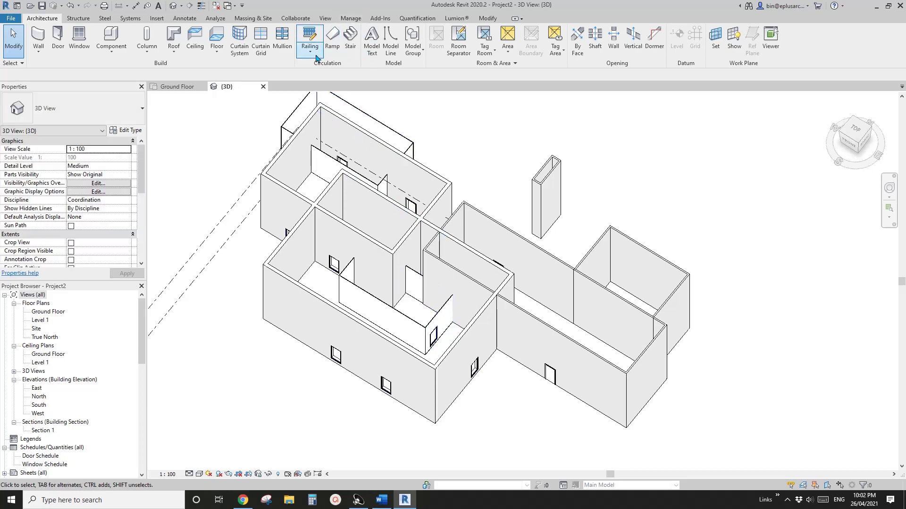
pyautogui.moveTo(340, 156); pyautogui.dragTo(350, 173, button='middle')
pyautogui.click(326, 20)
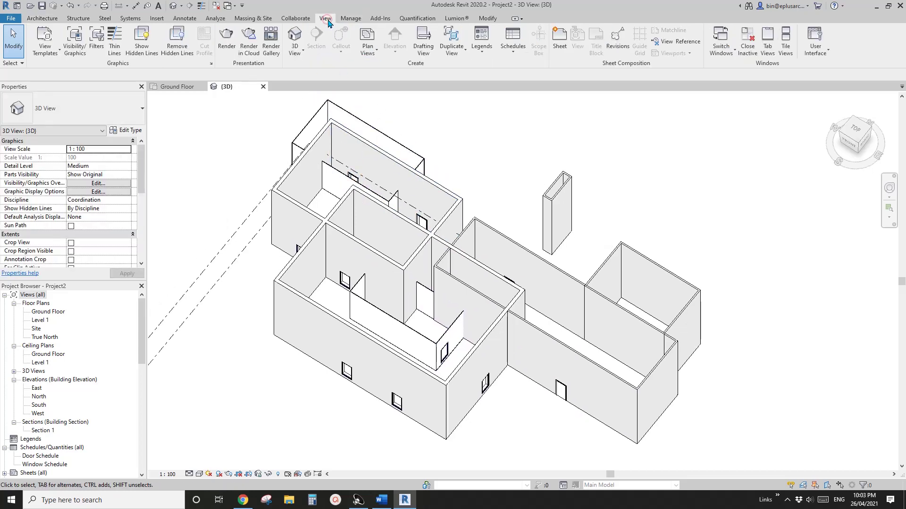
pyautogui.click(97, 39)
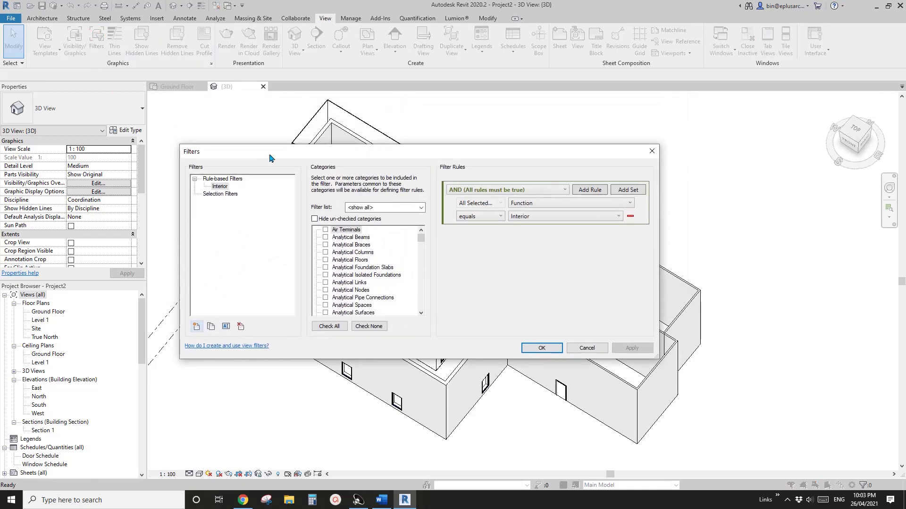
# Browse the rule-based and selection filter groups and inspect the Interior filter's rules
pyautogui.moveTo(273, 151); pyautogui.dragTo(301, 126)
pyautogui.click(251, 154)
pyautogui.click(250, 170)
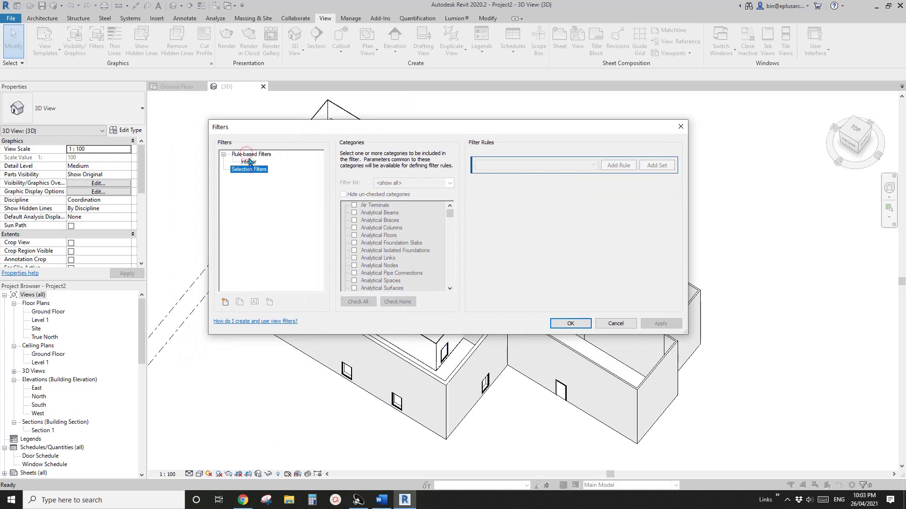
pyautogui.click(252, 155)
pyautogui.click(254, 169)
pyautogui.click(246, 155)
pyautogui.click(250, 170)
pyautogui.click(251, 156)
pyautogui.click(249, 162)
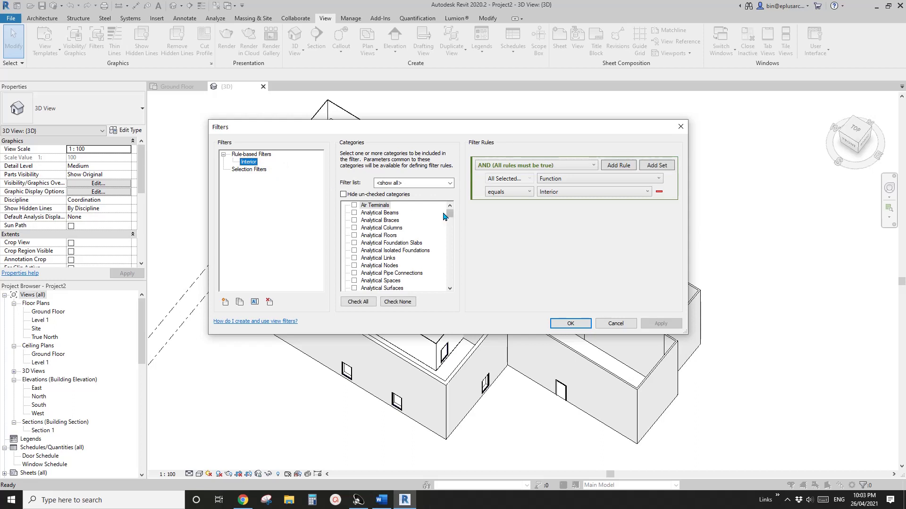
pyautogui.moveTo(449, 216); pyautogui.dragTo(452, 235)
# Delete the Interior filter, confirming the prompt, and start a new rule-based filter
pyautogui.click(252, 156)
pyautogui.click(252, 161)
pyautogui.click(251, 154)
pyautogui.click(249, 162)
pyautogui.click(269, 302)
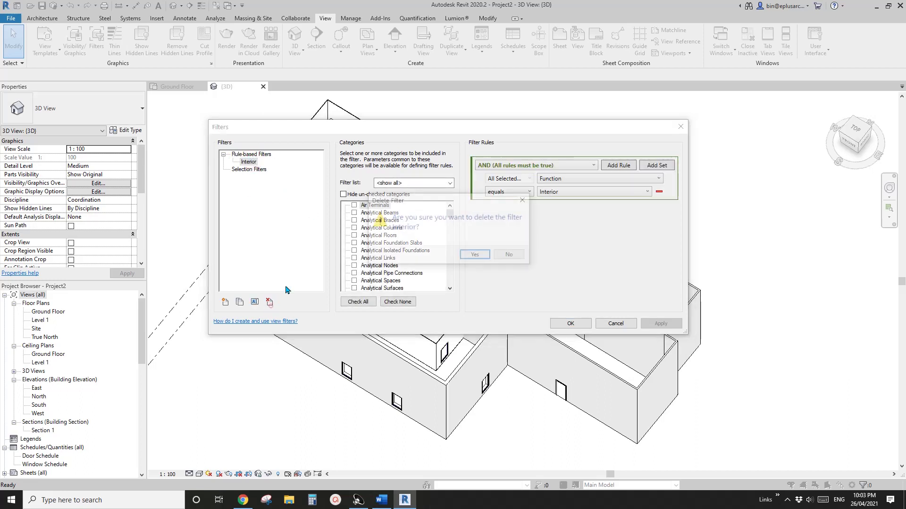
pyautogui.press('Return')
pyautogui.click(253, 155)
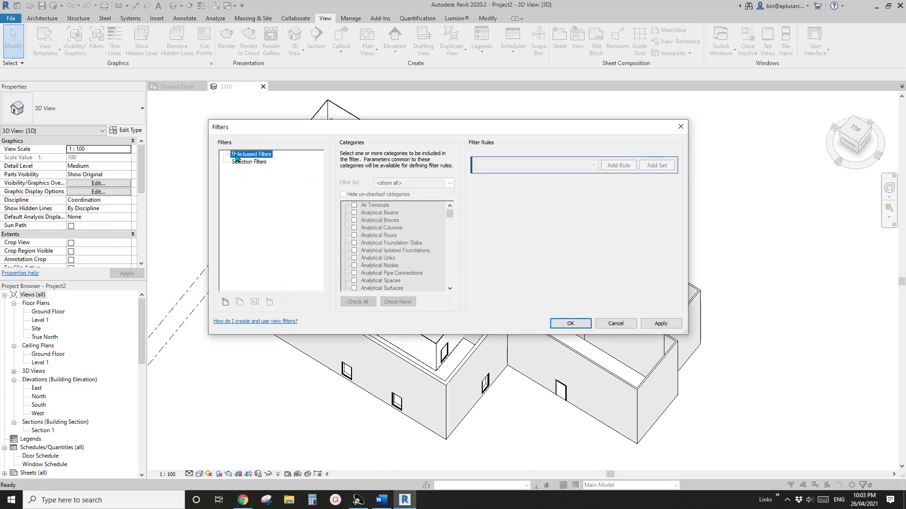
pyautogui.click(225, 301)
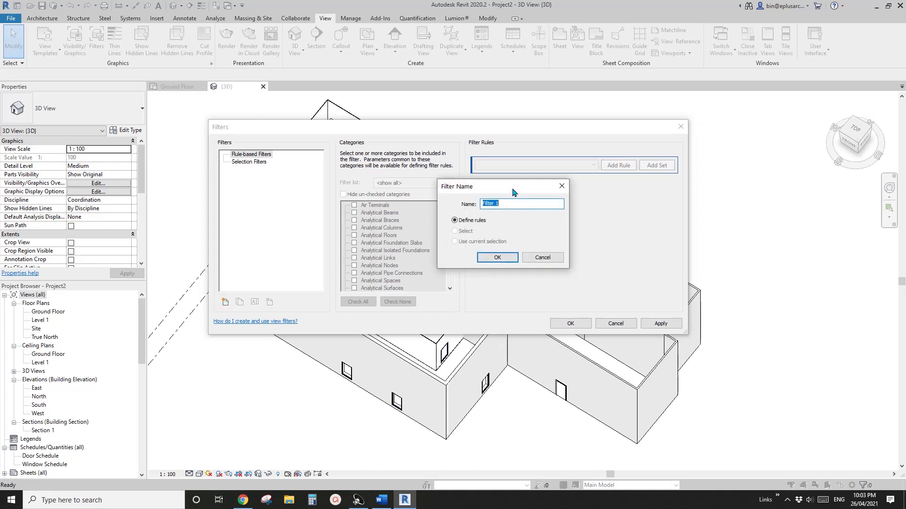
# Accept the name Filter 1 and apply the filter to the Walls category
pyautogui.click(498, 257)
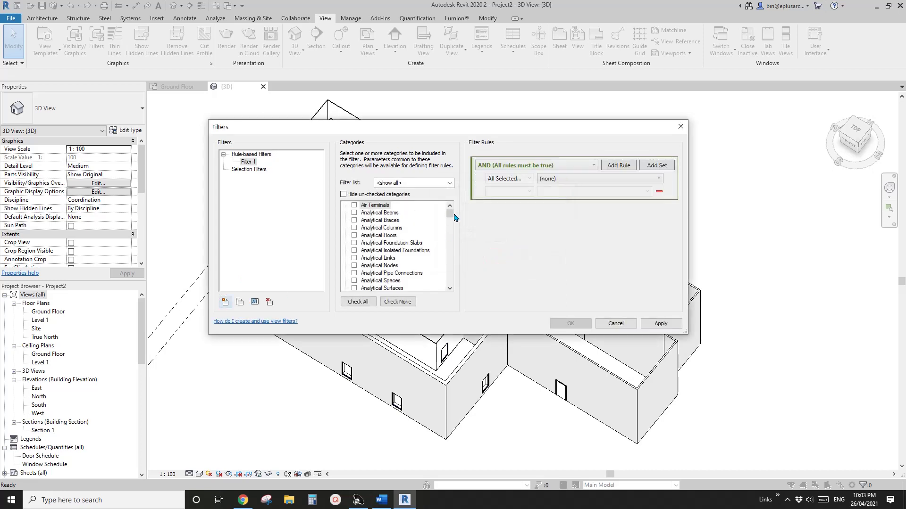
pyautogui.moveTo(450, 215); pyautogui.dragTo(452, 286)
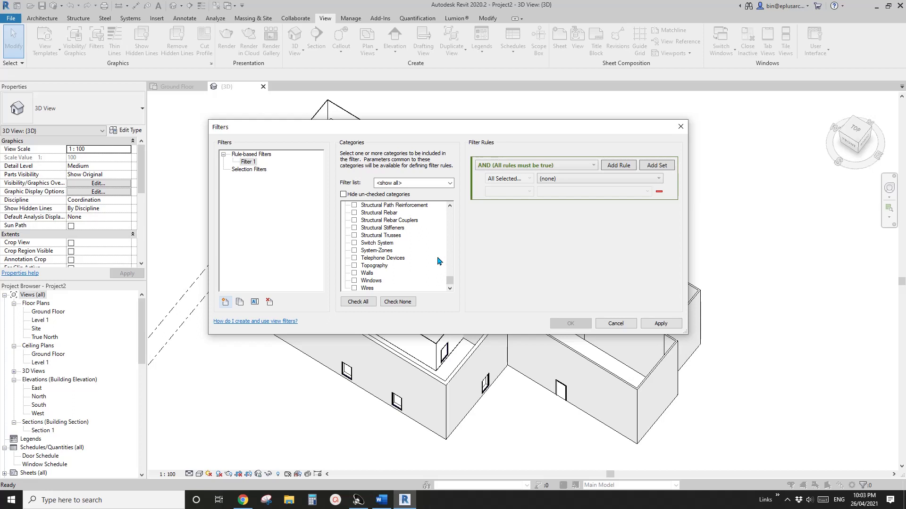
pyautogui.click(353, 274)
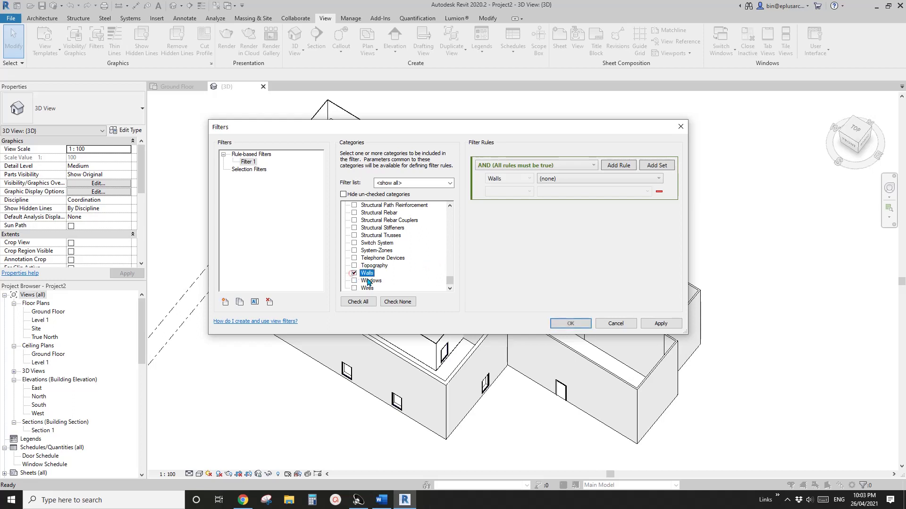
pyautogui.moveTo(430, 128); pyautogui.dragTo(361, 123)
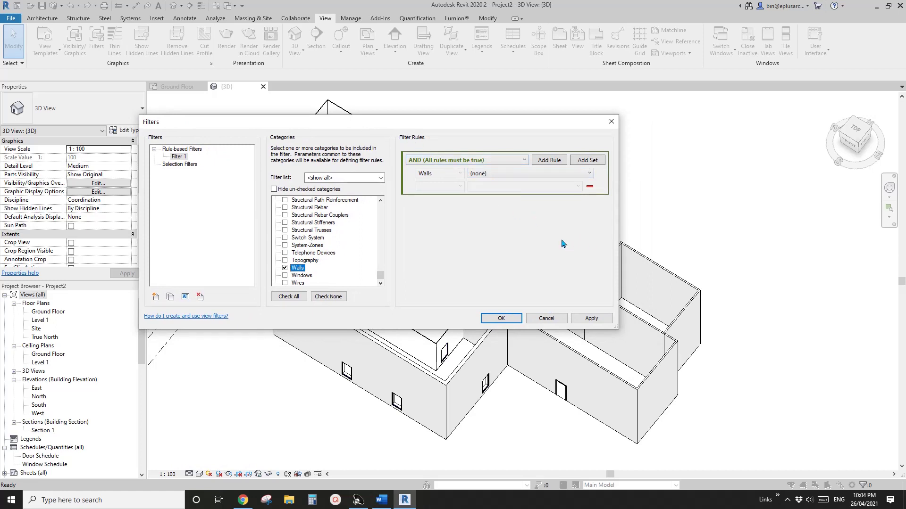
# Keep the rules combined with AND, add a second rule and remove it again
pyautogui.click(479, 160)
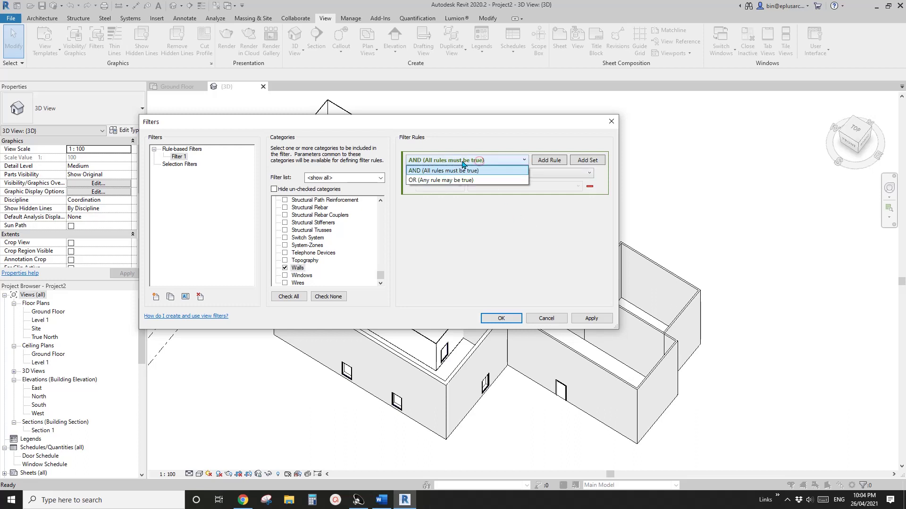
pyautogui.click(439, 164)
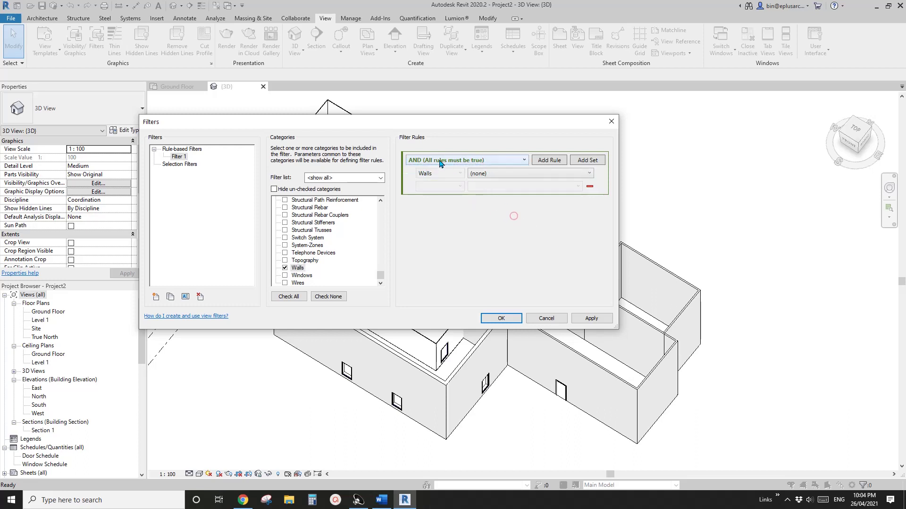
pyautogui.click(545, 161)
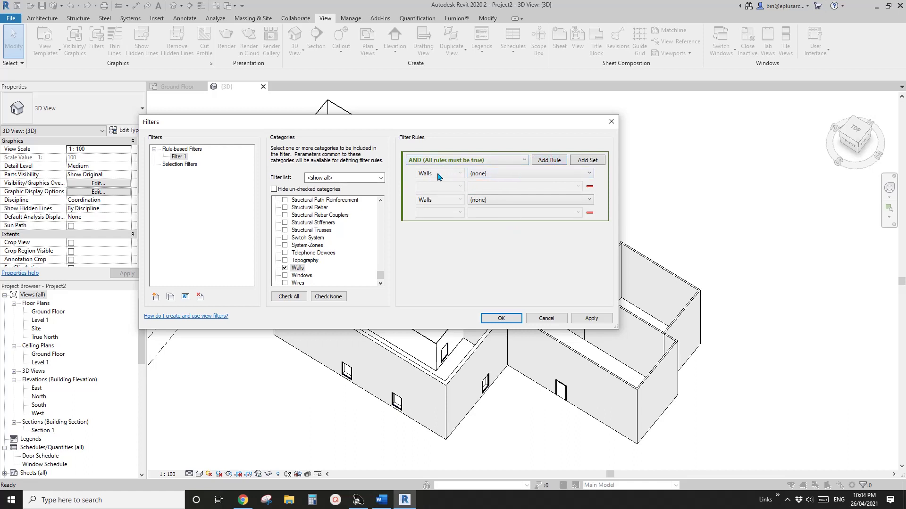
pyautogui.click(512, 174)
pyautogui.click(507, 173)
pyautogui.click(509, 172)
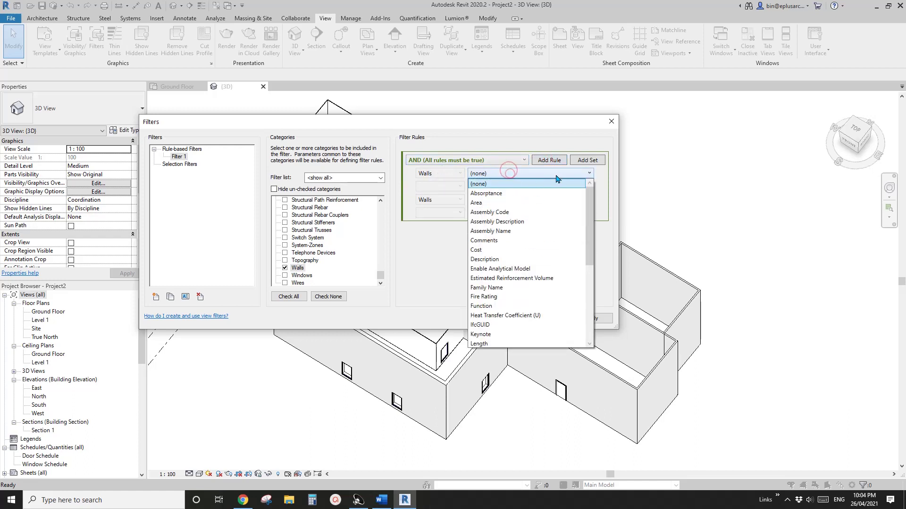
pyautogui.click(557, 174)
pyautogui.click(589, 214)
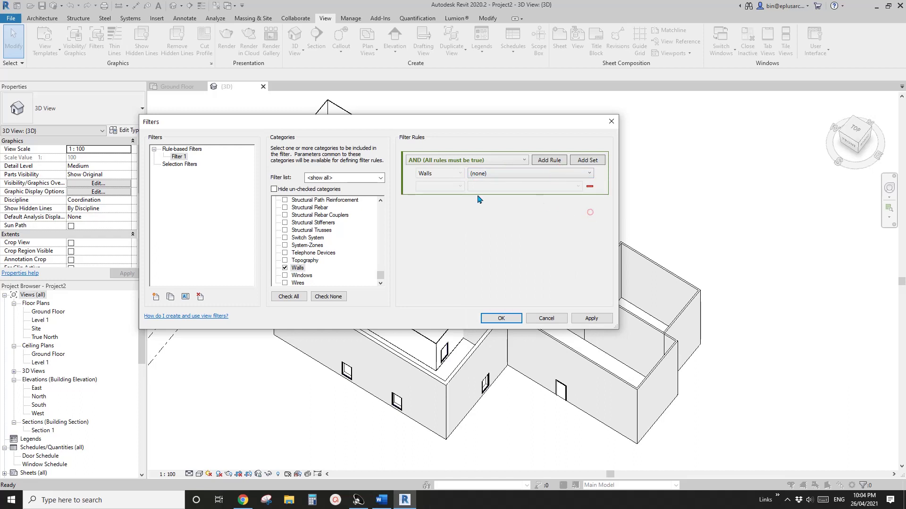
# Open the first rule's parameter list and scroll through the available parameters
pyautogui.click(504, 173)
pyautogui.click(565, 177)
pyautogui.click(589, 174)
pyautogui.moveTo(589, 214); pyautogui.dragTo(595, 323)
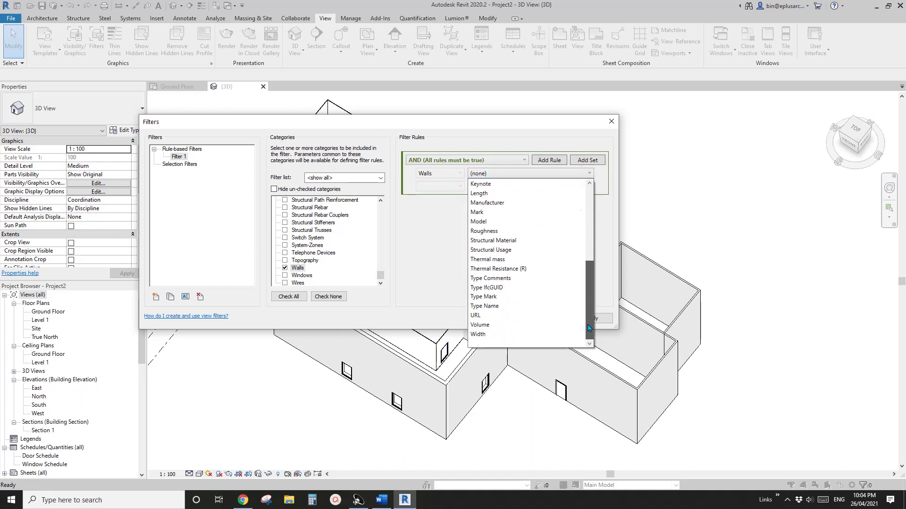
pyautogui.scroll(6, 585, 323)
pyautogui.scroll(-6, 589, 302)
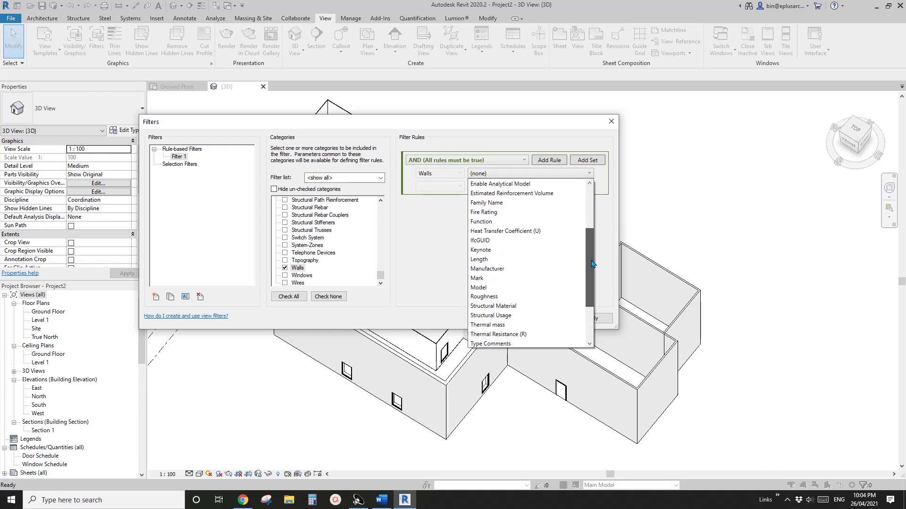
pyautogui.moveTo(594, 292)
pyautogui.mouseDown()
pyautogui.moveTo(595, 211)
pyautogui.moveTo(592, 292)
pyautogui.moveTo(583, 209)
pyautogui.moveTo(596, 305)
pyautogui.mouseUp()
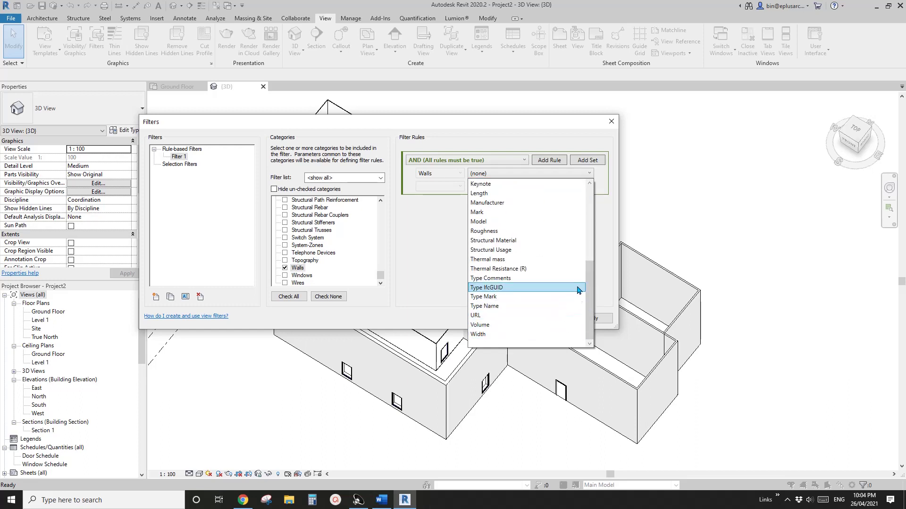
pyautogui.moveTo(592, 283); pyautogui.dragTo(596, 232)
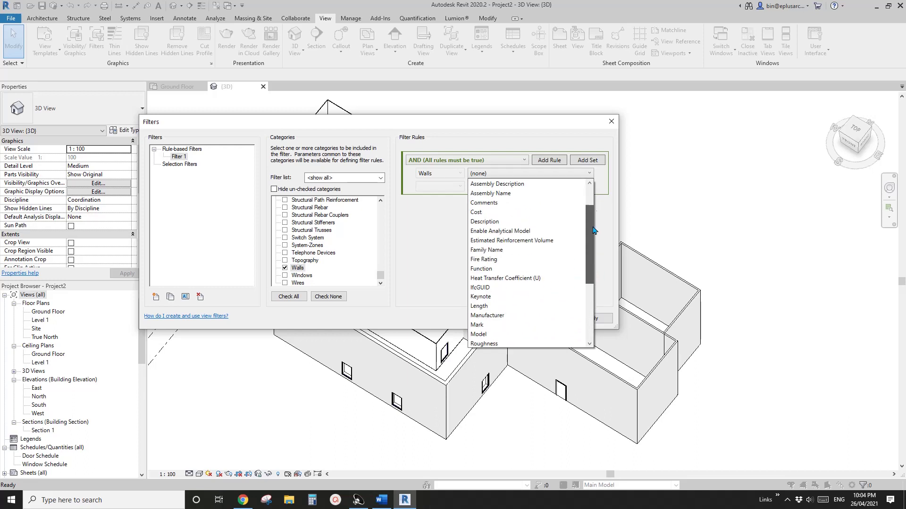
# Set Filter 1's rule to Length is greater than or equal to 3000 and confirm with OK
pyautogui.click(480, 297)
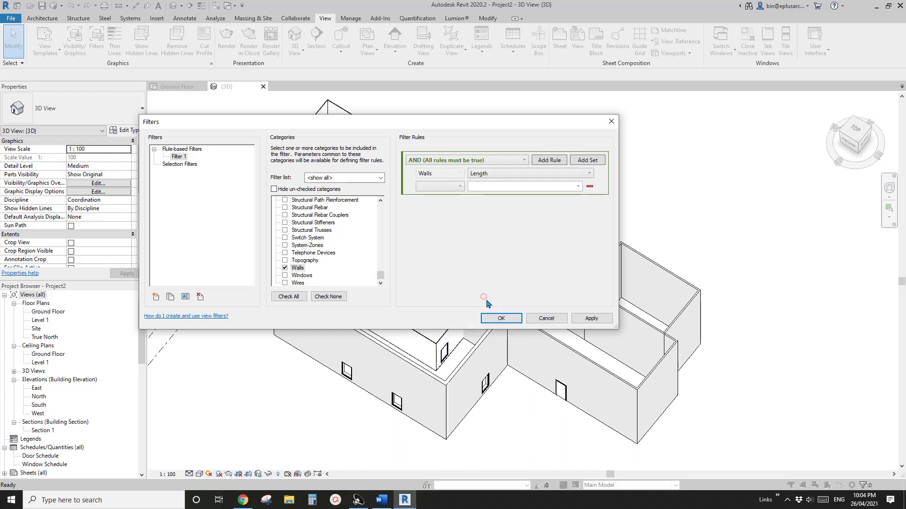
pyautogui.click(441, 186)
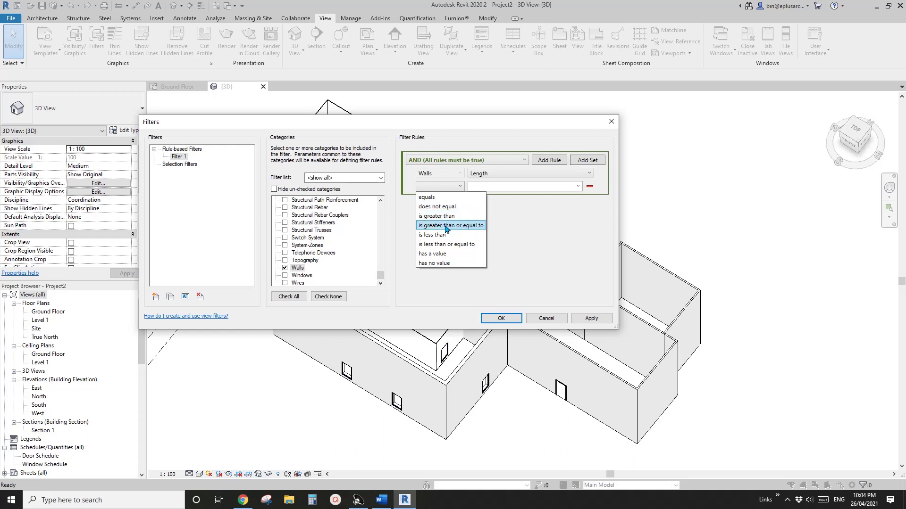
pyautogui.click(472, 229)
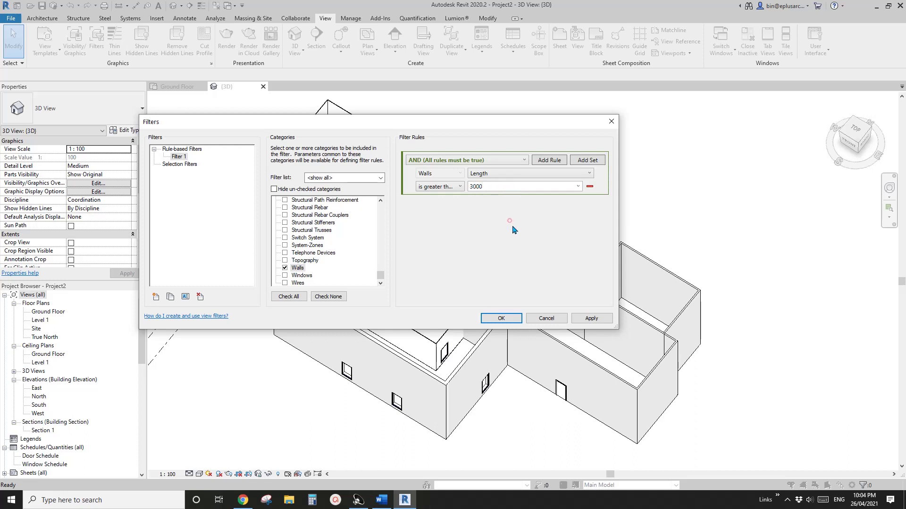
pyautogui.moveTo(467, 122); pyautogui.dragTo(462, 64)
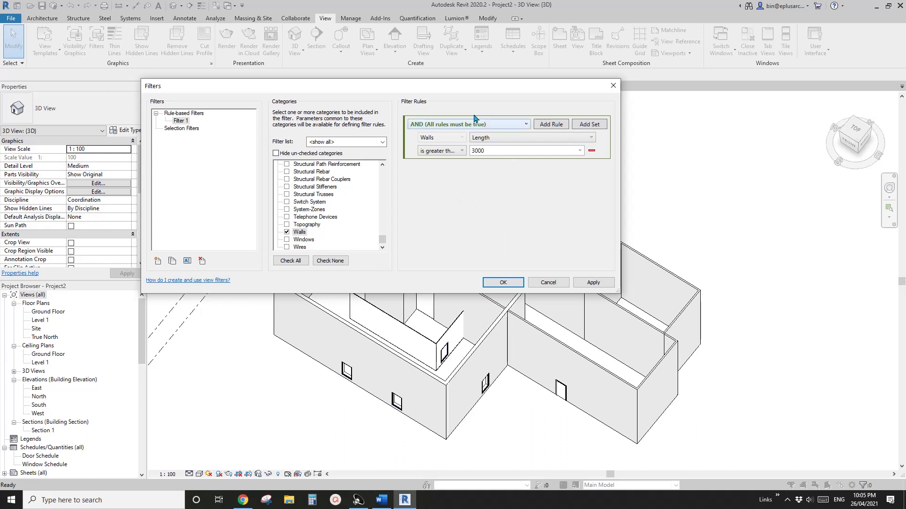
pyautogui.moveTo(478, 89); pyautogui.dragTo(542, 108)
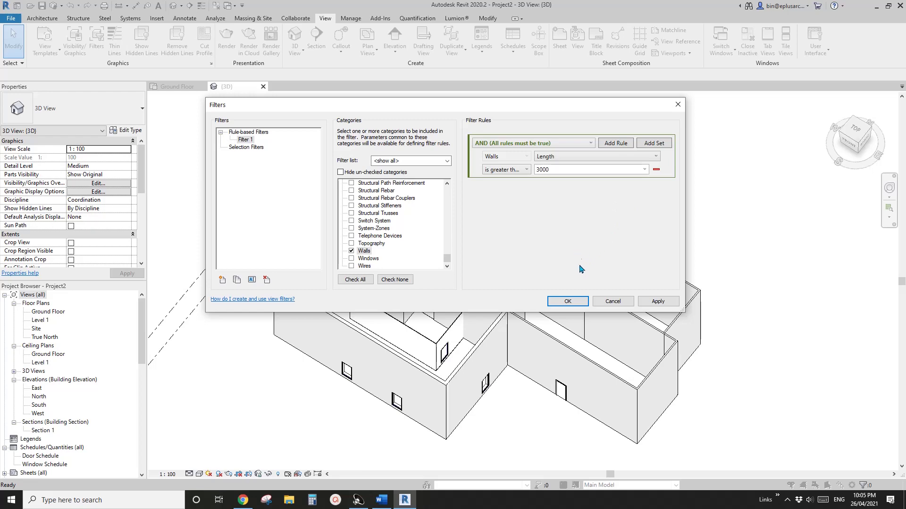
pyautogui.click(568, 301)
pyautogui.scroll(-3, 547, 290)
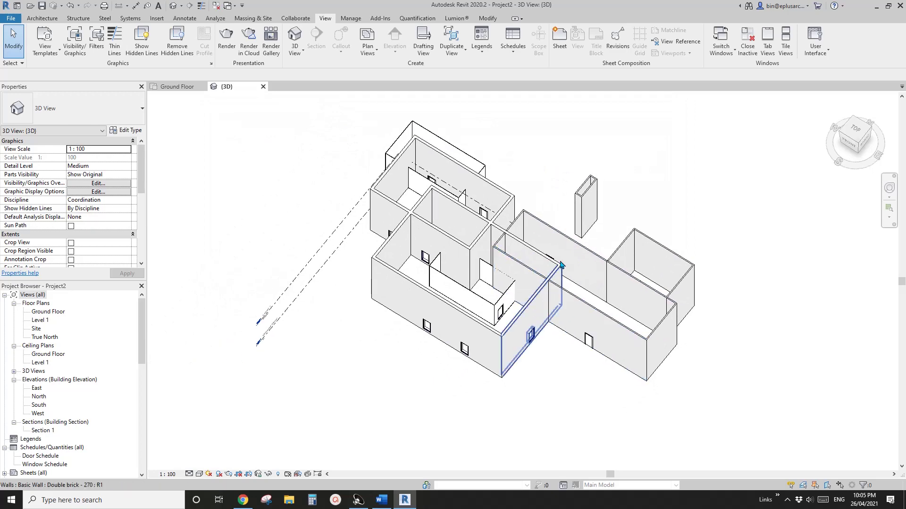
pyautogui.scroll(-2, 550, 289)
pyautogui.scroll(2, 570, 255)
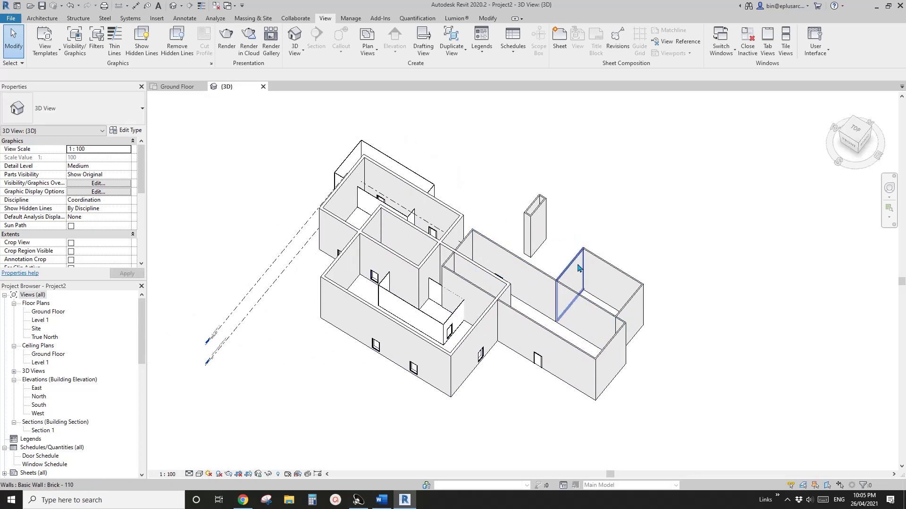
pyautogui.scroll(-3, 595, 268)
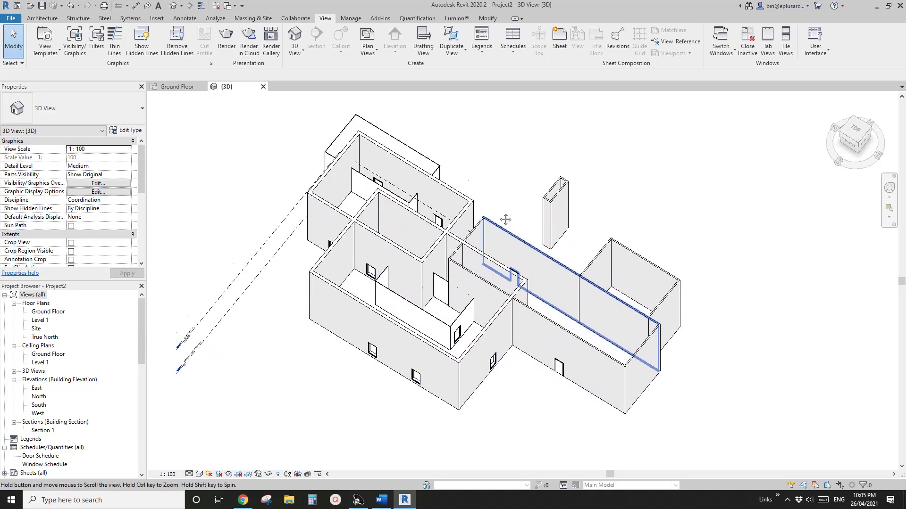
pyautogui.keyDown('shift'); pyautogui.moveTo(563, 255); pyautogui.dragTo(536, 281, button='middle'); pyautogui.keyUp('shift')
pyautogui.click(529, 257)
pyautogui.press('Escape')
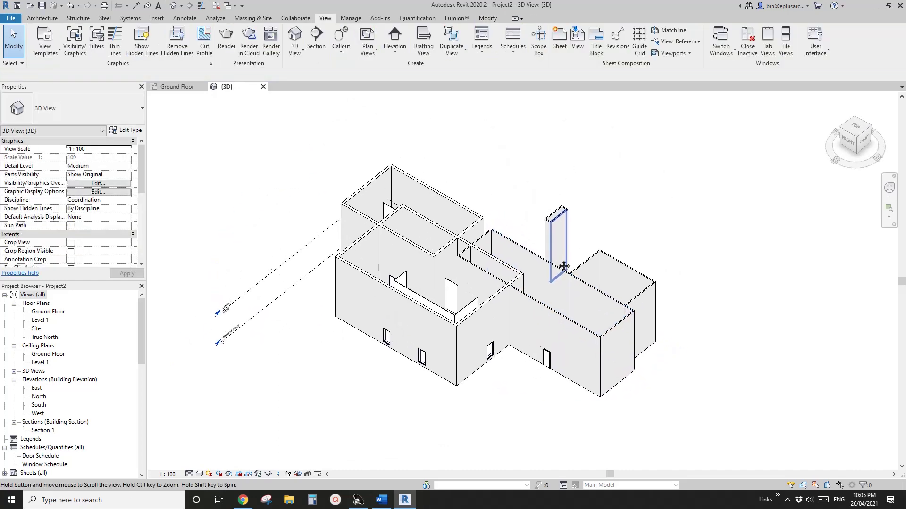
# Open the 3D view's Visibility/Graphics settings with VG, then close them
pyautogui.press('v')
pyautogui.press('g')
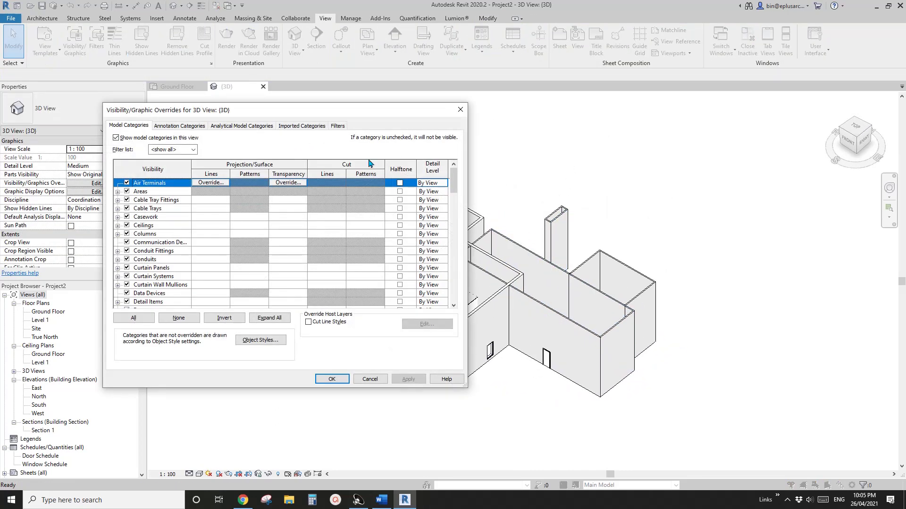
pyautogui.moveTo(233, 110); pyautogui.dragTo(275, 98)
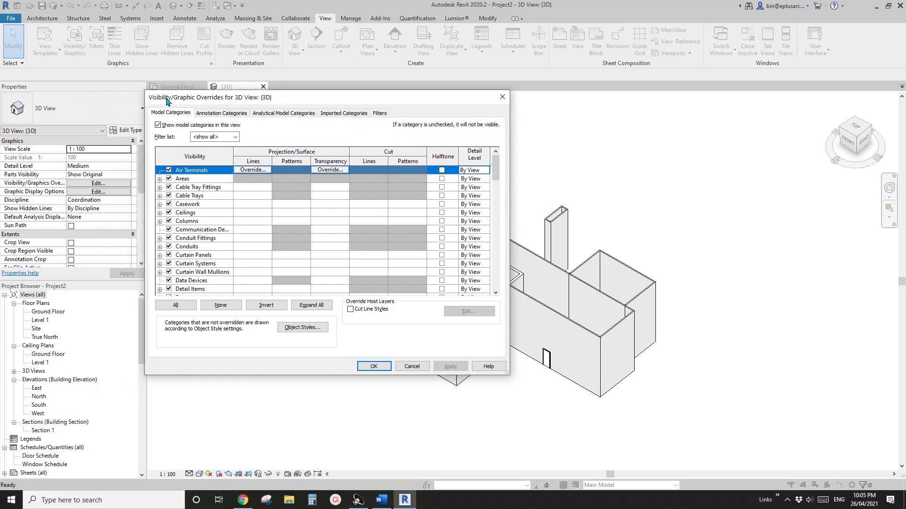
pyautogui.moveTo(166, 101); pyautogui.dragTo(220, 98)
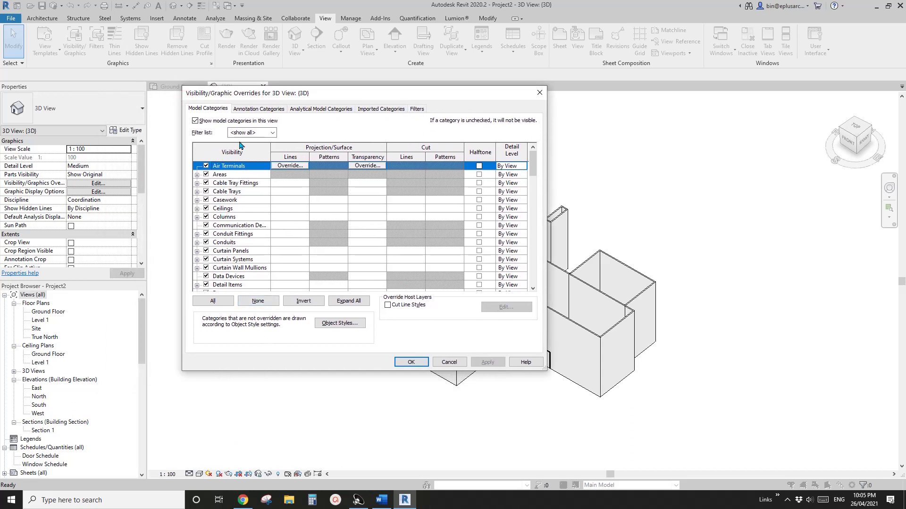
pyautogui.click(540, 92)
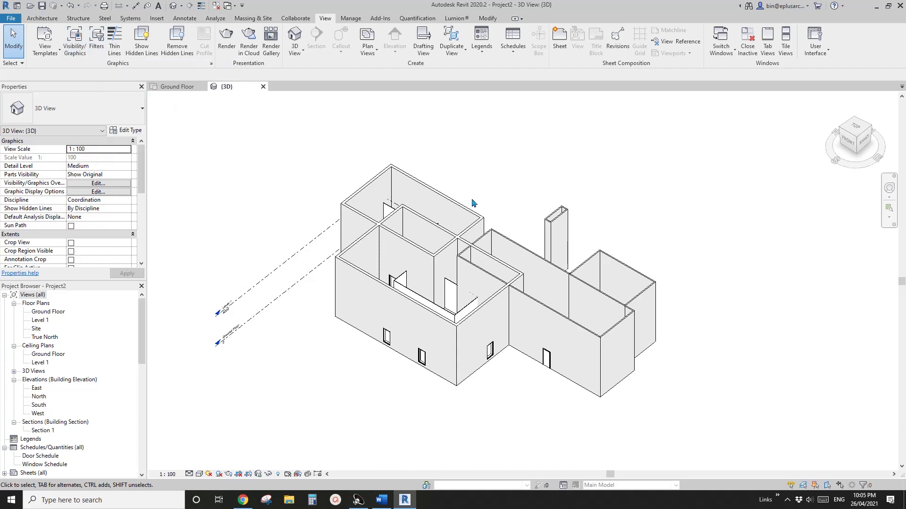
# Reopen Visibility/Graphics and add Filter 1 on the Filters tab
pyautogui.press('v')
pyautogui.press('g')
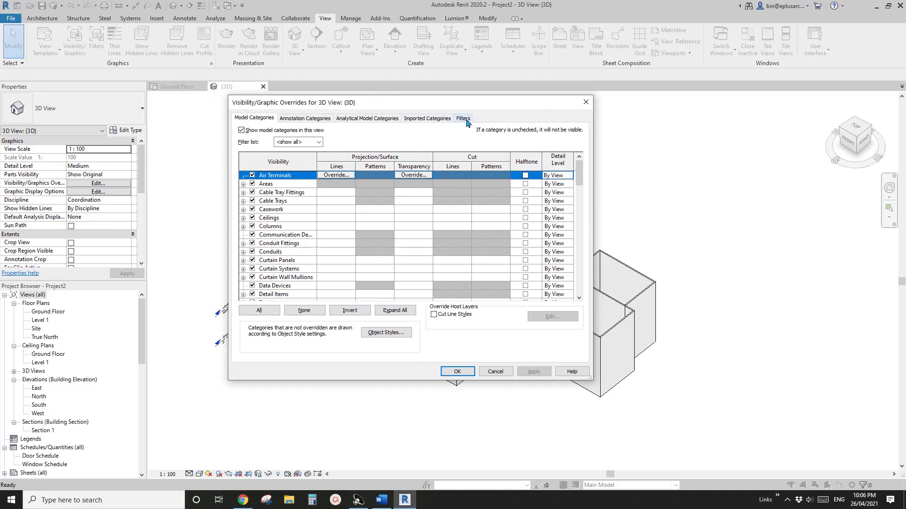
pyautogui.click(465, 119)
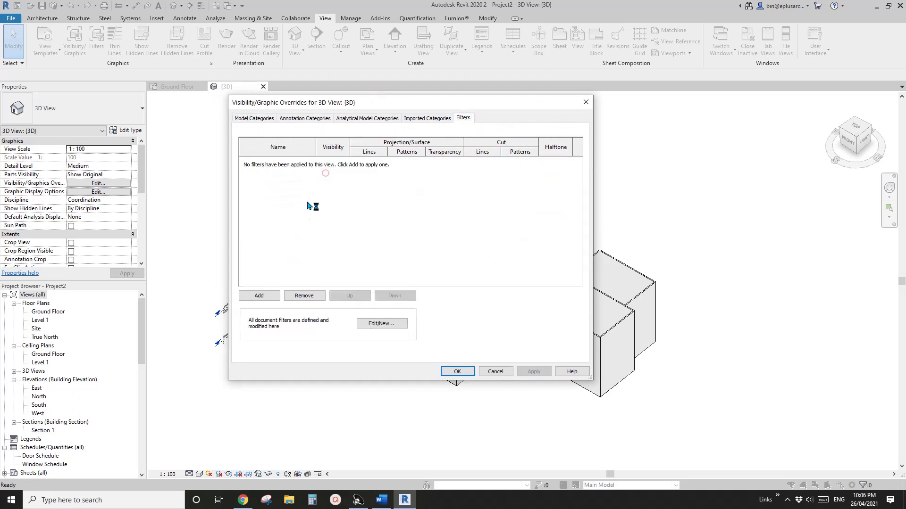
pyautogui.moveTo(395, 106); pyautogui.dragTo(233, 70)
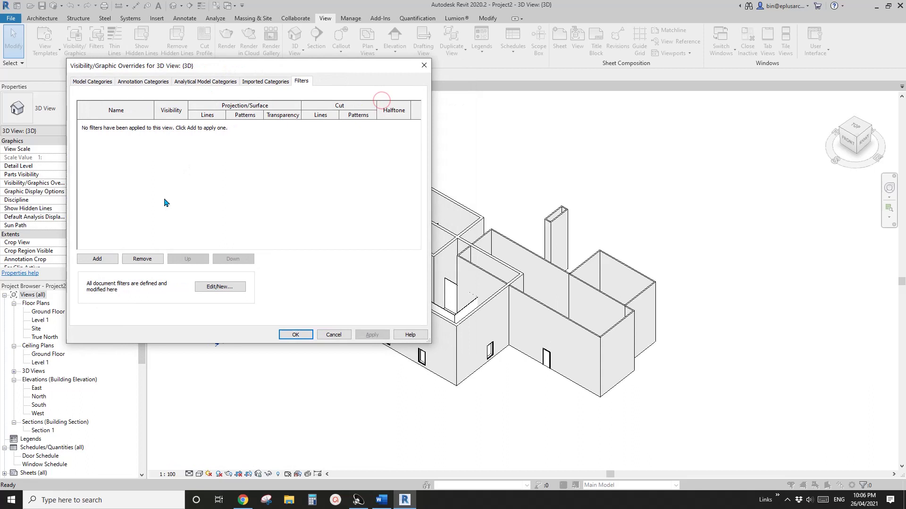
pyautogui.click(105, 260)
pyautogui.click(144, 139)
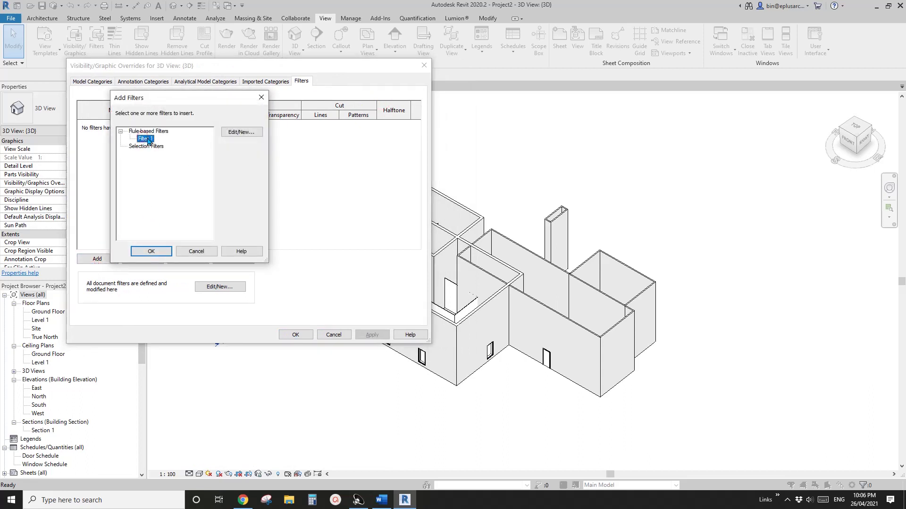
pyautogui.click(151, 251)
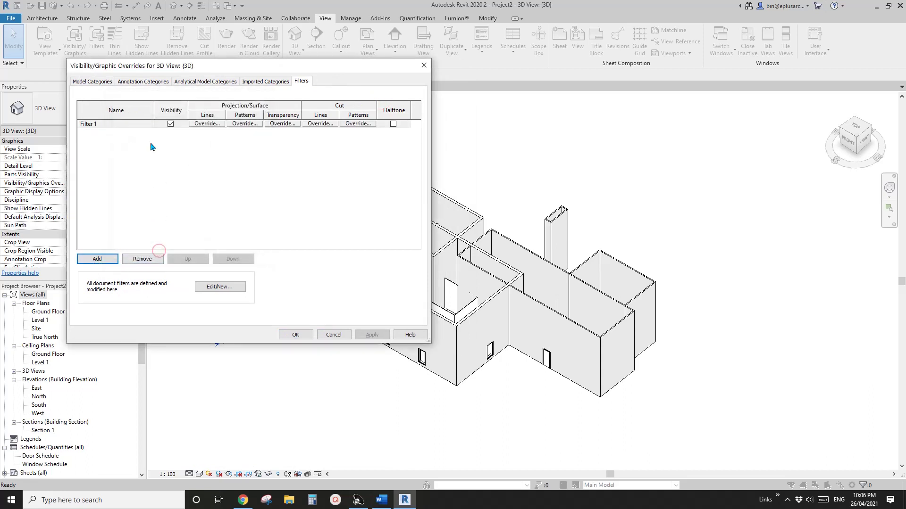
# Turn Filter 1's visibility off and back on, applying each change
pyautogui.moveTo(198, 66); pyautogui.dragTo(150, 39)
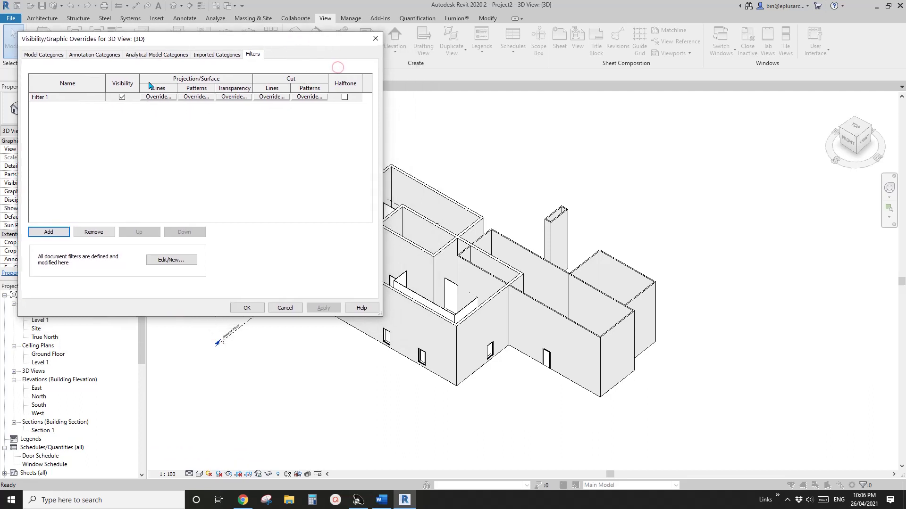
pyautogui.click(121, 97)
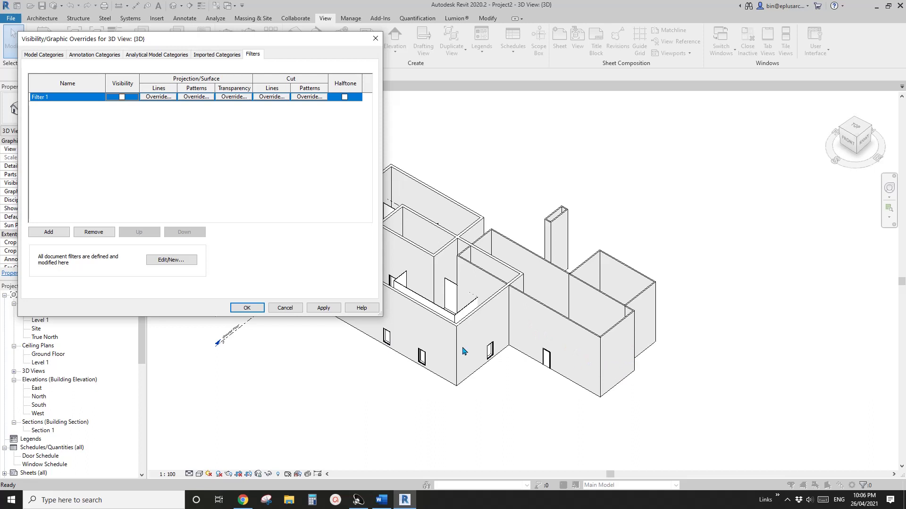
pyautogui.click(324, 308)
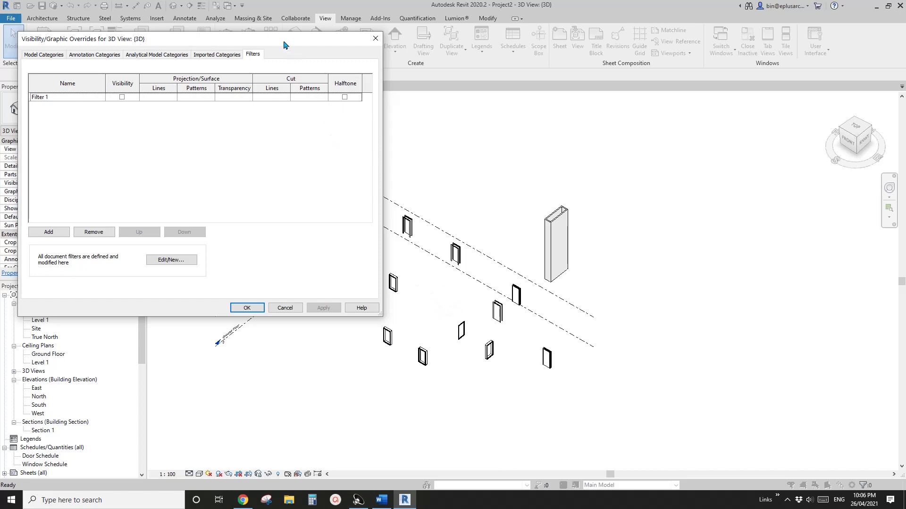
pyautogui.moveTo(284, 45)
pyautogui.mouseDown()
pyautogui.moveTo(307, 327)
pyautogui.moveTo(313, 95)
pyautogui.moveTo(300, 43)
pyautogui.mouseUp()
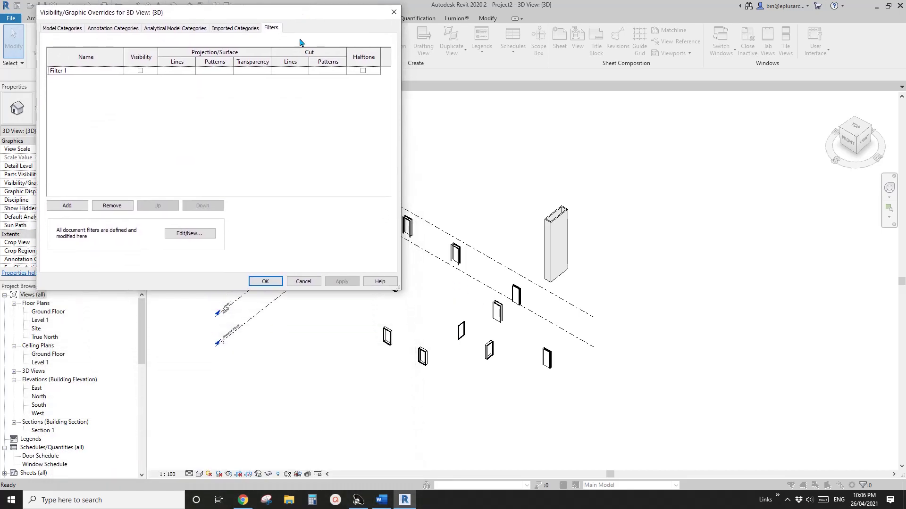
pyautogui.click(140, 71)
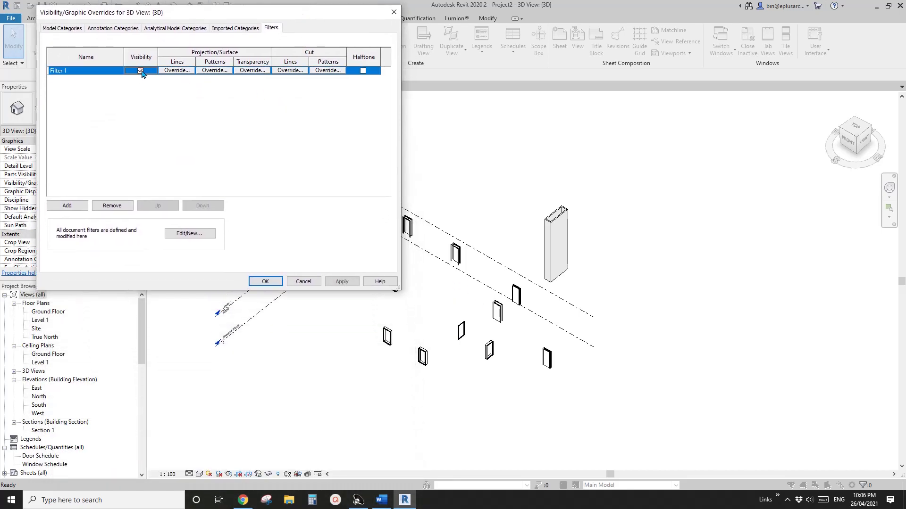
pyautogui.click(342, 281)
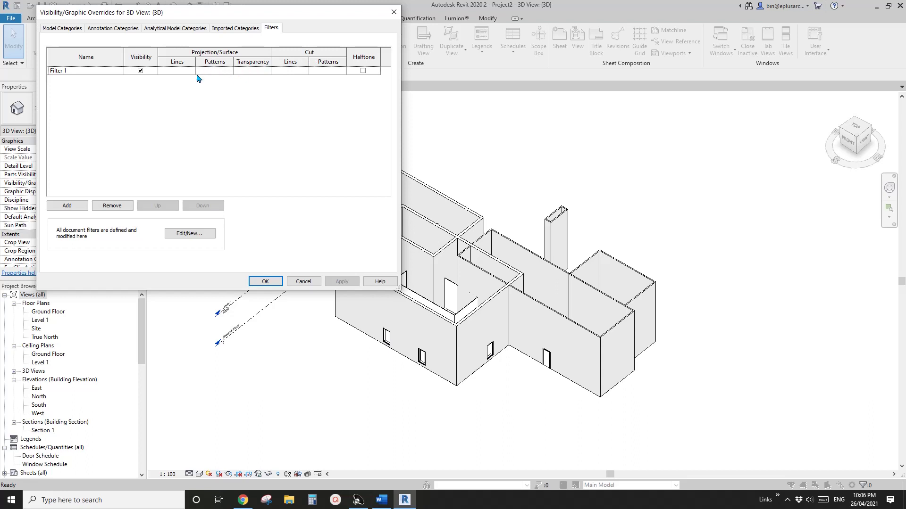
# Override Filter 1's projection surface pattern with a red solid fill, apply, and close the dialog
pyautogui.click(215, 71)
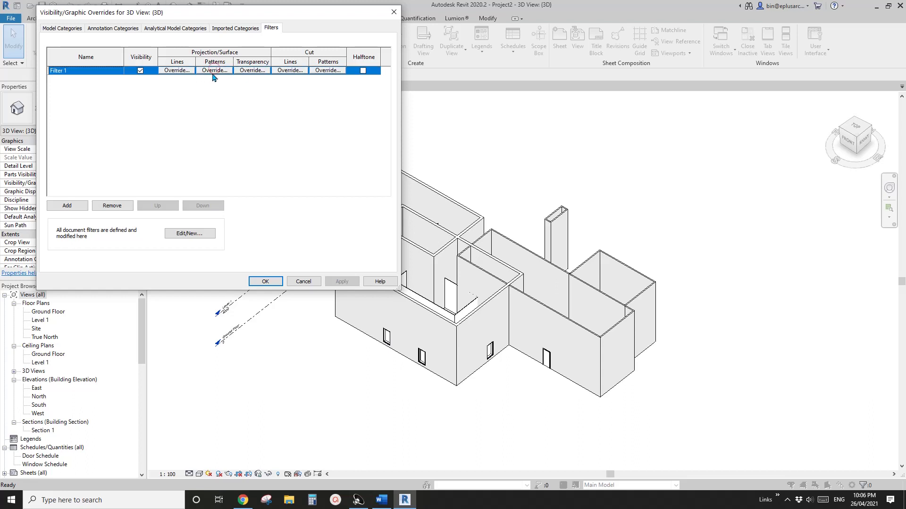
pyautogui.click(213, 71)
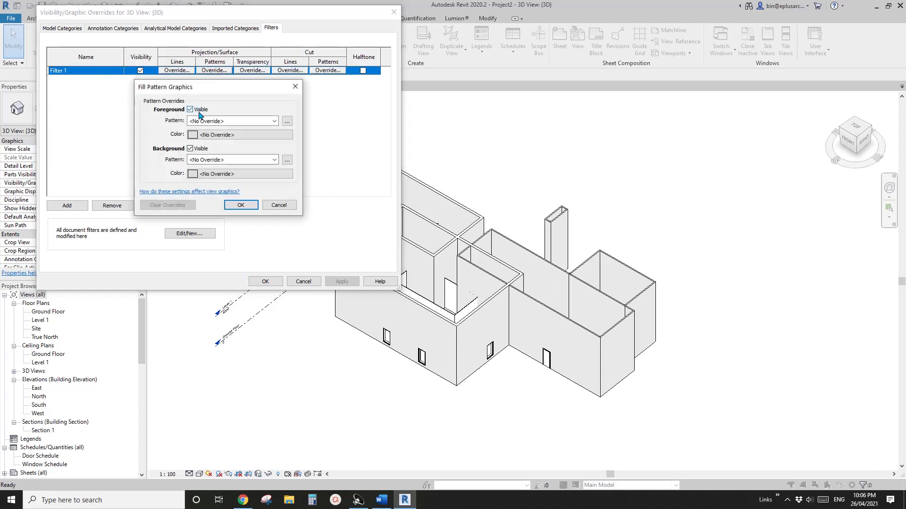
pyautogui.click(260, 122)
pyautogui.click(217, 136)
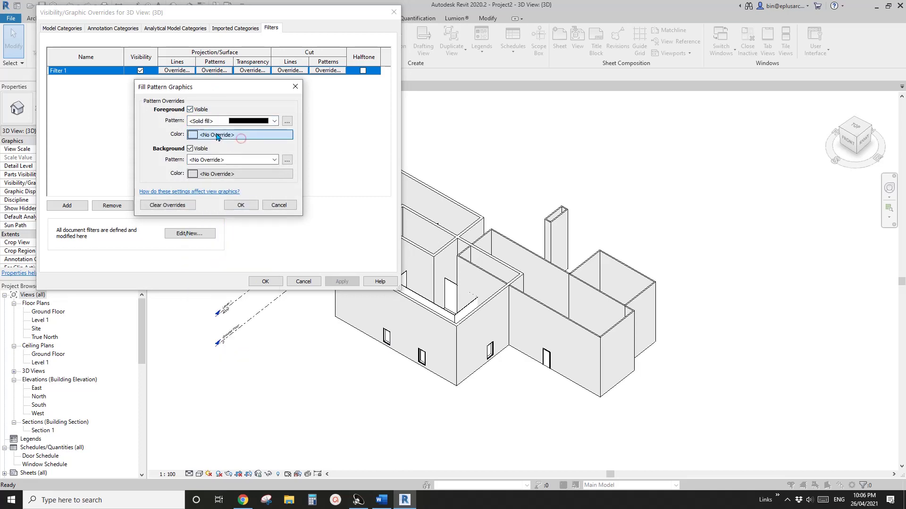
pyautogui.click(217, 136)
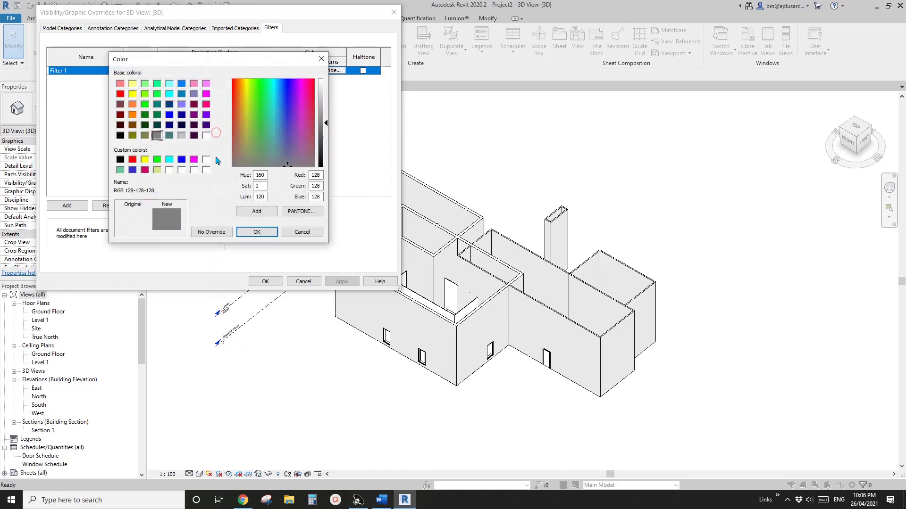
pyautogui.click(120, 93)
pyautogui.click(257, 232)
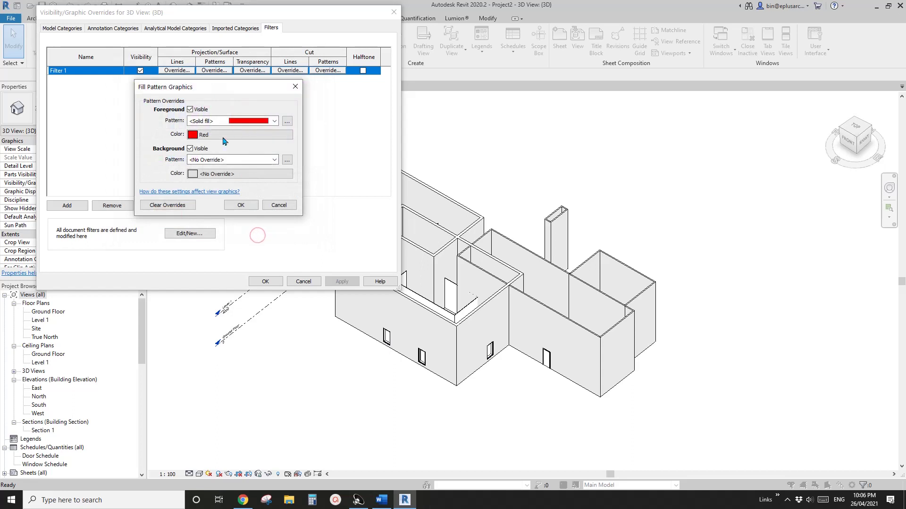
pyautogui.click(239, 205)
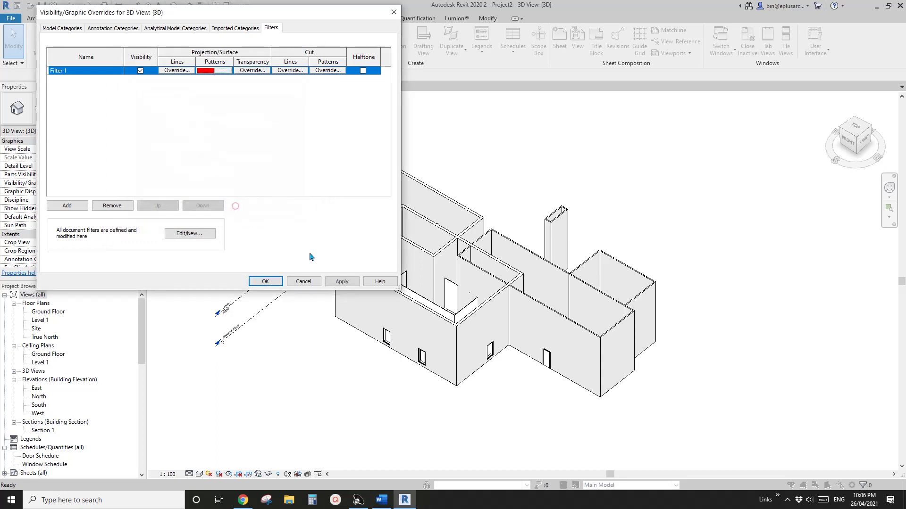
pyautogui.click(342, 281)
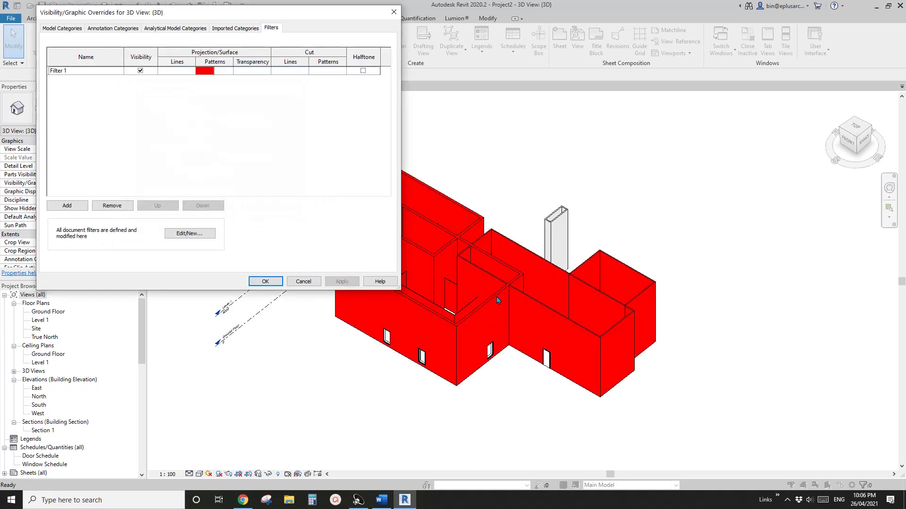
pyautogui.click(265, 281)
pyautogui.moveTo(561, 283); pyautogui.dragTo(405, 241, button='middle')
# Draw a short Brick - 110 wall in front of the building
pyautogui.click(450, 273)
pyautogui.scroll(1, 452, 305)
pyautogui.press('Escape')
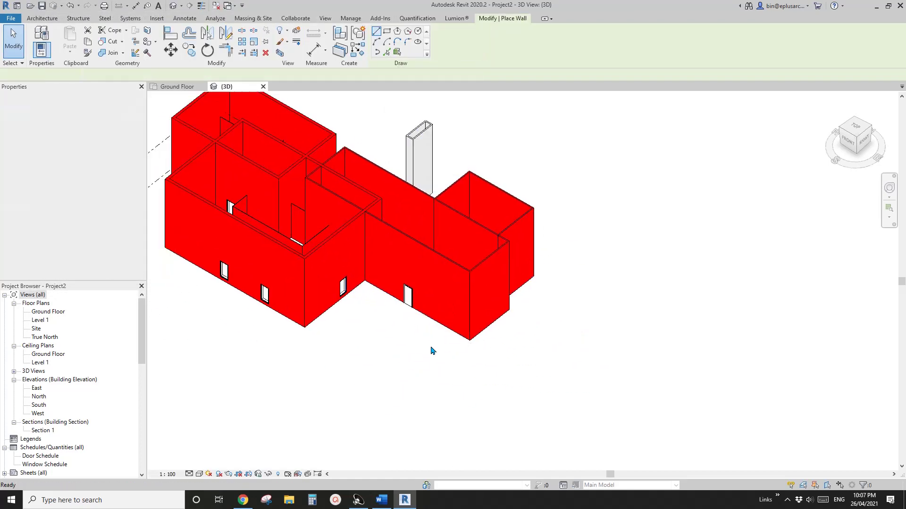
pyautogui.click(452, 304)
pyautogui.moveTo(452, 304); pyautogui.dragTo(473, 279, button='middle')
pyautogui.press('c')
pyautogui.press('s')
pyautogui.click(402, 332)
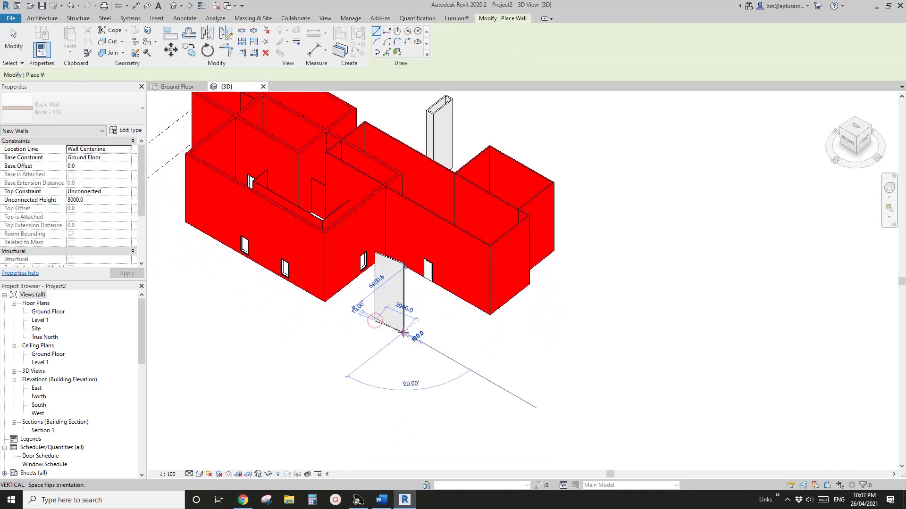
pyautogui.scroll(2, 420, 330)
pyautogui.press('Escape')
pyautogui.click(343, 372)
pyautogui.click(363, 377)
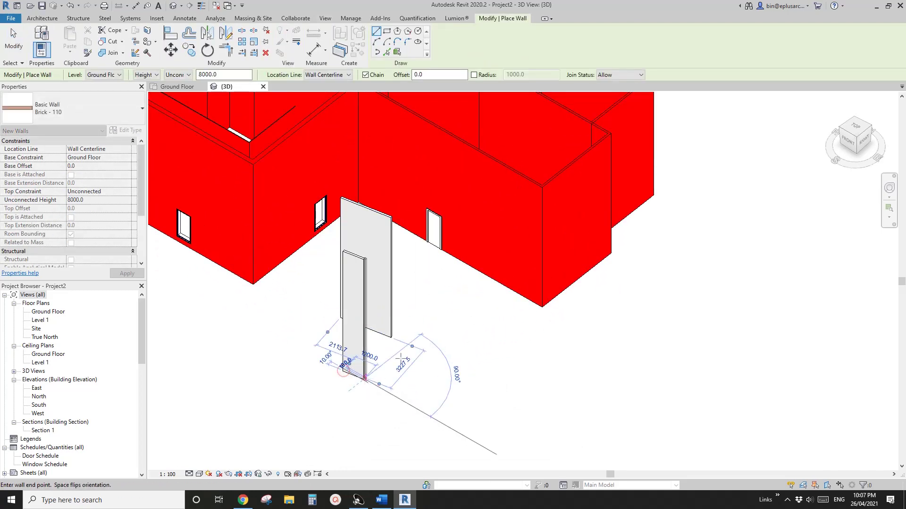
# Add a 1700 wall beside it and a long 10800 wall further down
pyautogui.click(488, 349)
pyautogui.press('Escape')
pyautogui.click(428, 374)
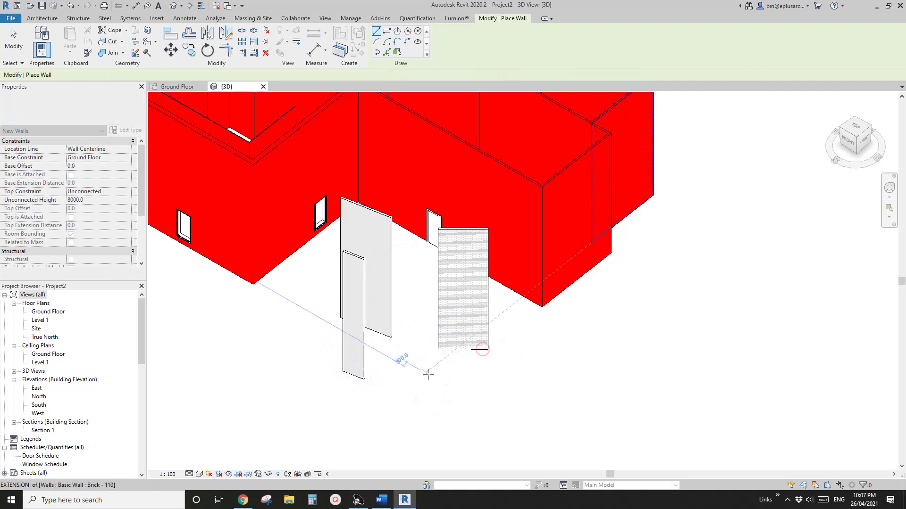
pyautogui.click(459, 380)
pyautogui.press('Escape')
pyautogui.moveTo(538, 396); pyautogui.dragTo(471, 373, button='middle')
pyautogui.click(406, 397)
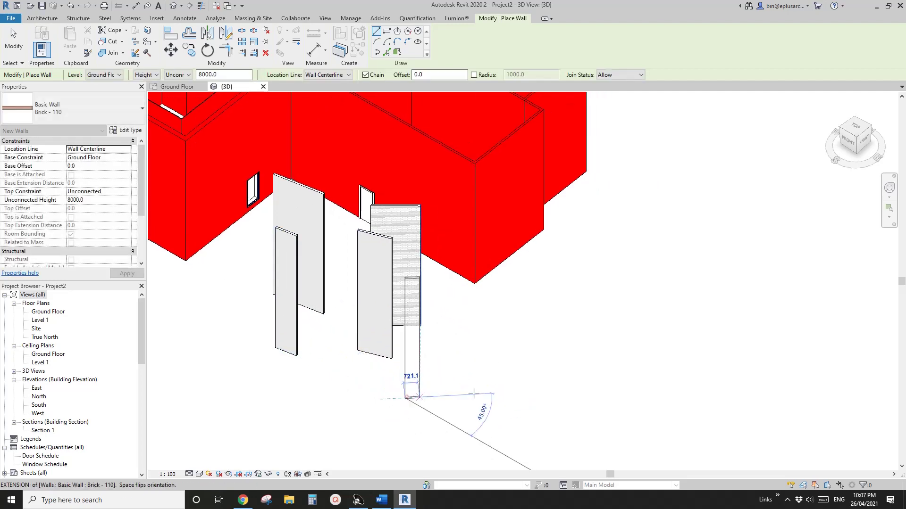
pyautogui.click(628, 373)
pyautogui.press('Escape')
pyautogui.press('Escape')
# Start another wall off to the right, then exit the Wall tool
pyautogui.keyDown('shift'); pyautogui.moveTo(542, 378); pyautogui.dragTo(488, 370, button='middle'); pyautogui.keyUp('shift')
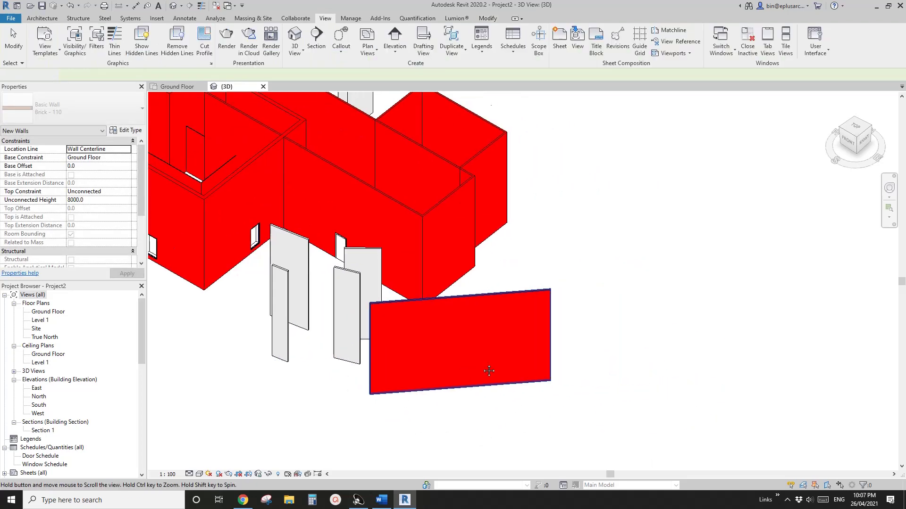
pyautogui.click(485, 333)
pyautogui.press('w')
pyautogui.press('a')
pyautogui.click(592, 322)
pyautogui.click(722, 249)
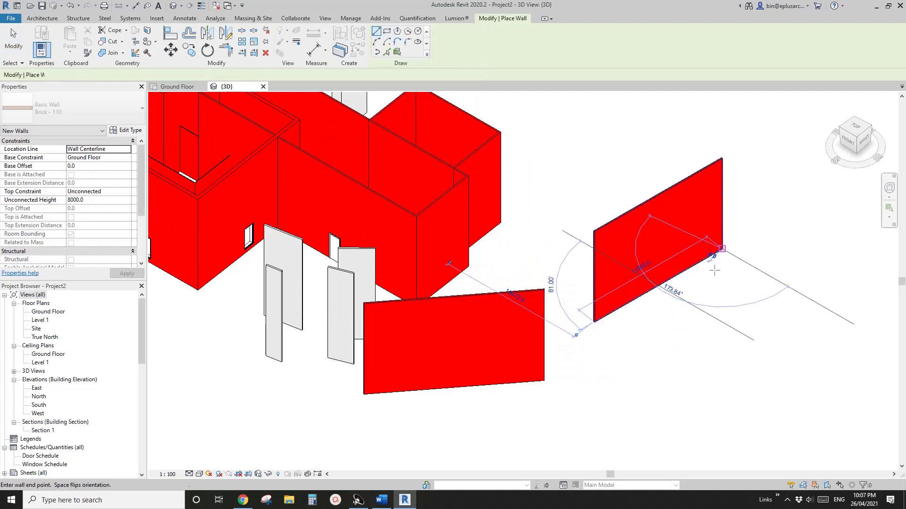
pyautogui.press('Escape')
pyautogui.moveTo(697, 330); pyautogui.dragTo(675, 342, button='middle')
pyautogui.scroll(-3, 659, 329)
pyautogui.press('Escape')
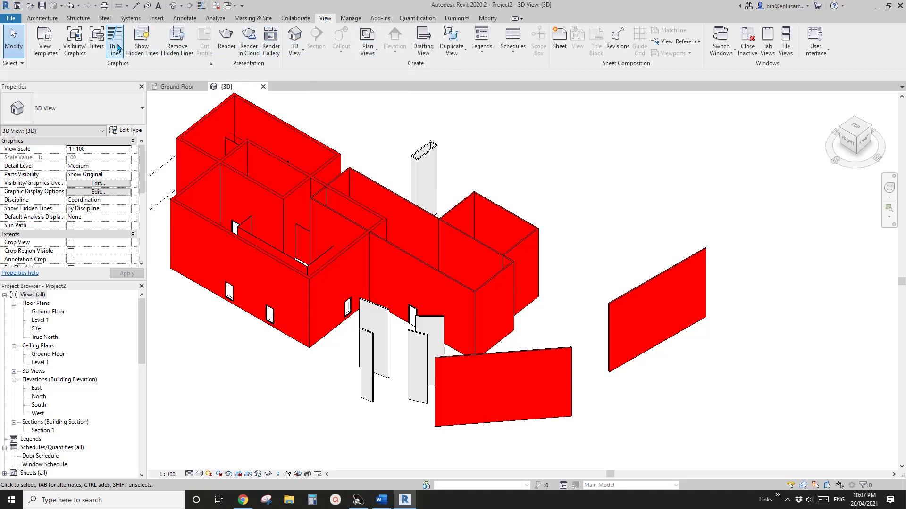
# Change Filter 1's Length rule operator to 'is less than' 3000
pyautogui.click(96, 39)
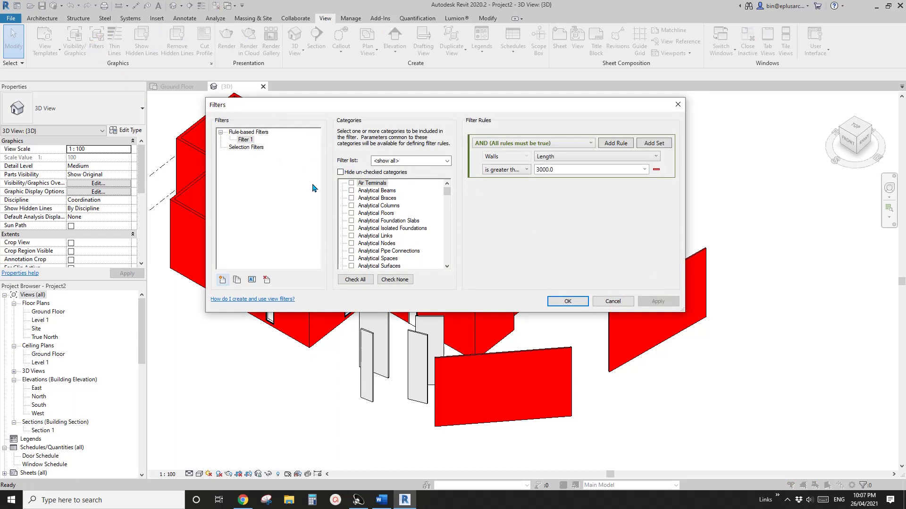
pyautogui.click(245, 141)
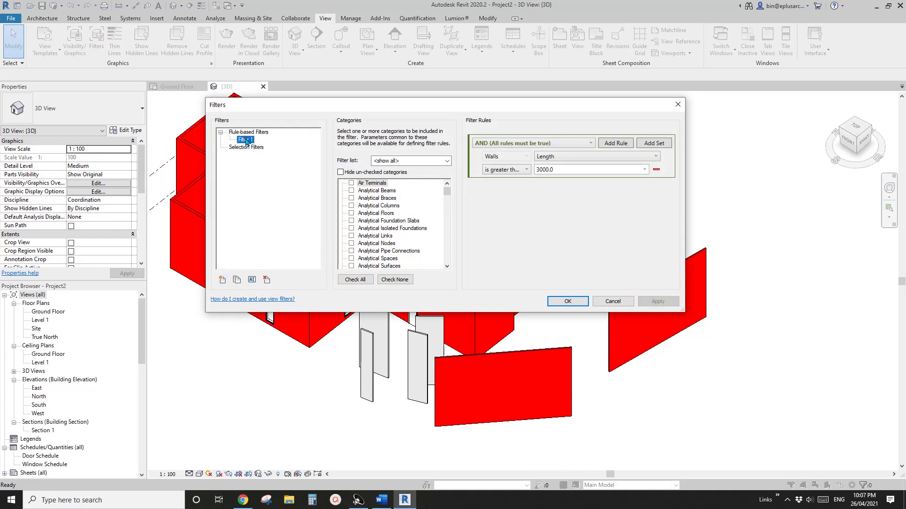
pyautogui.click(508, 170)
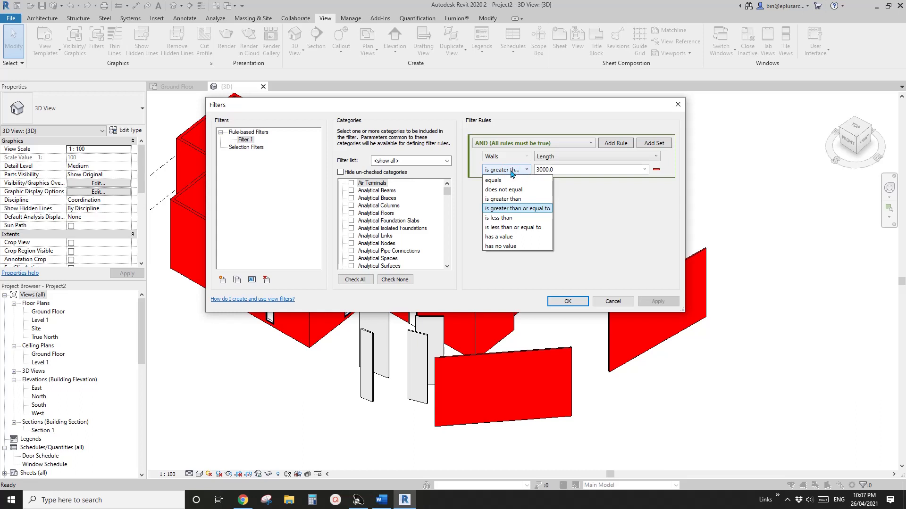
pyautogui.click(511, 173)
pyautogui.click(511, 173)
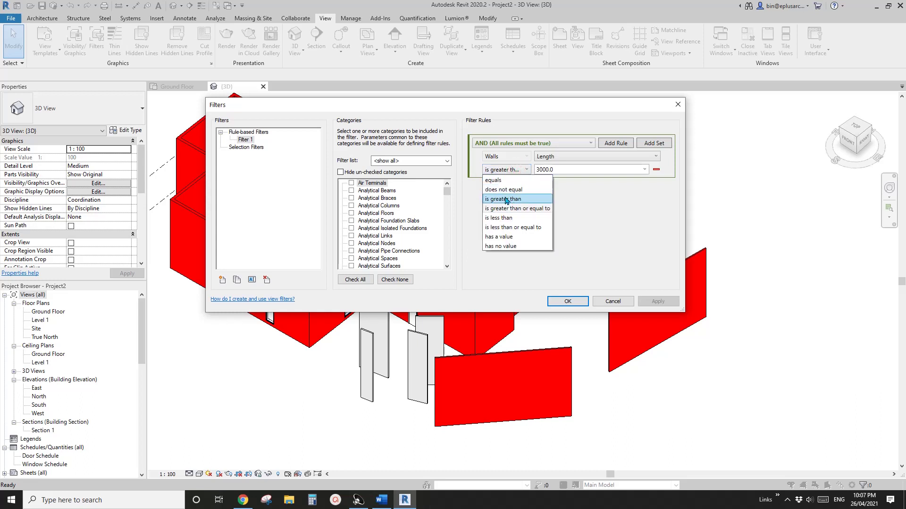
pyautogui.click(505, 218)
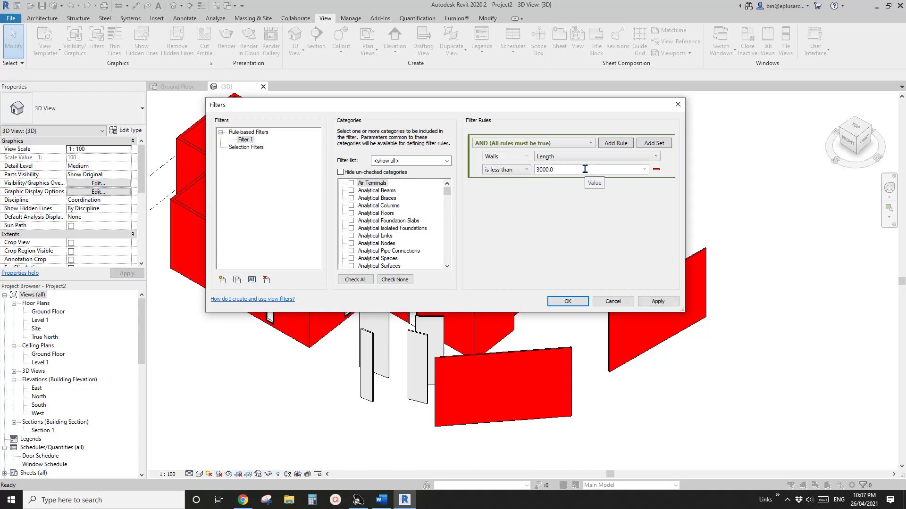
# Duplicate Filter 1 and rename the copy to Filter 2
pyautogui.click(246, 141)
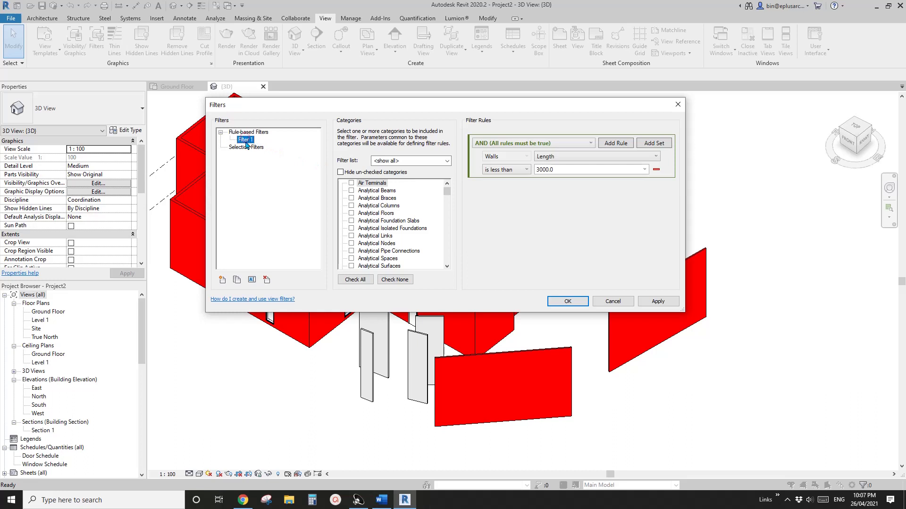
pyautogui.click(237, 280)
pyautogui.click(249, 147)
pyautogui.rightClick(252, 148)
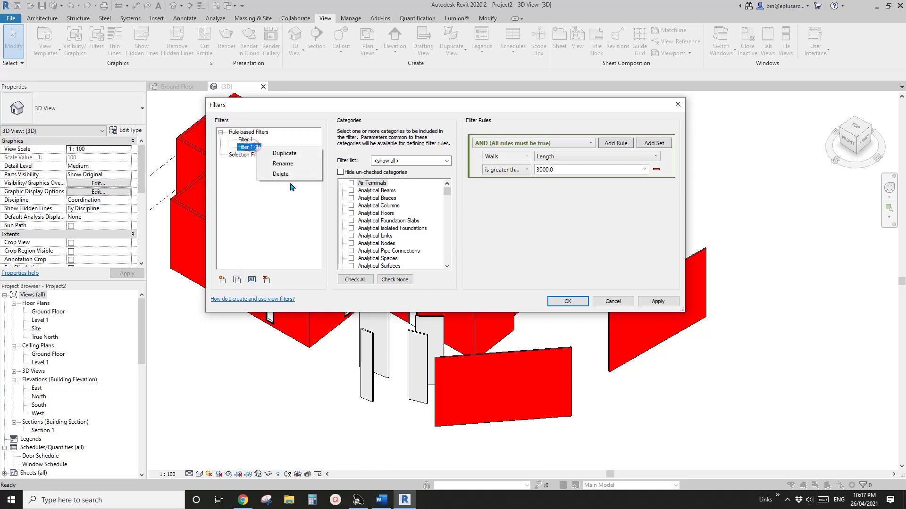
pyautogui.click(290, 163)
pyautogui.moveTo(528, 236); pyautogui.dragTo(571, 241)
pyautogui.write('2')
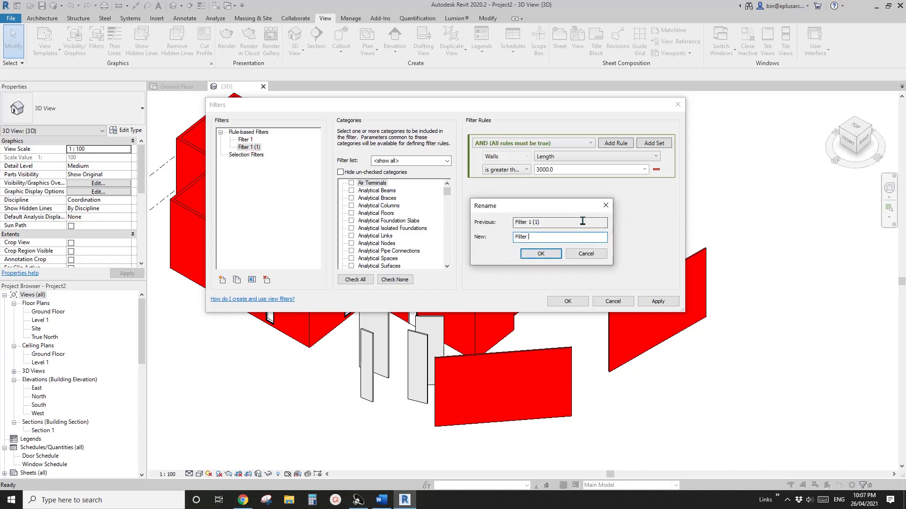
pyautogui.click(542, 254)
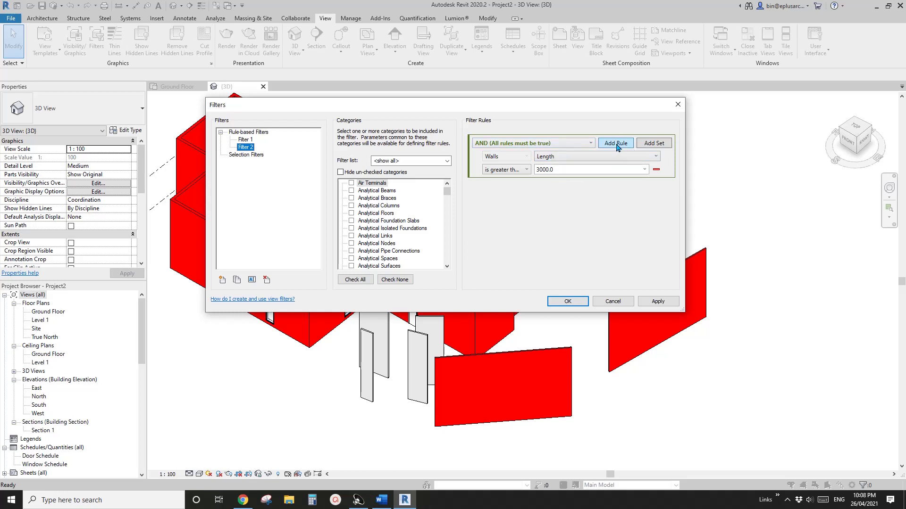
# Keep Filter 2's rule at Length greater than 3000 and add a second AND rule
pyautogui.click(521, 172)
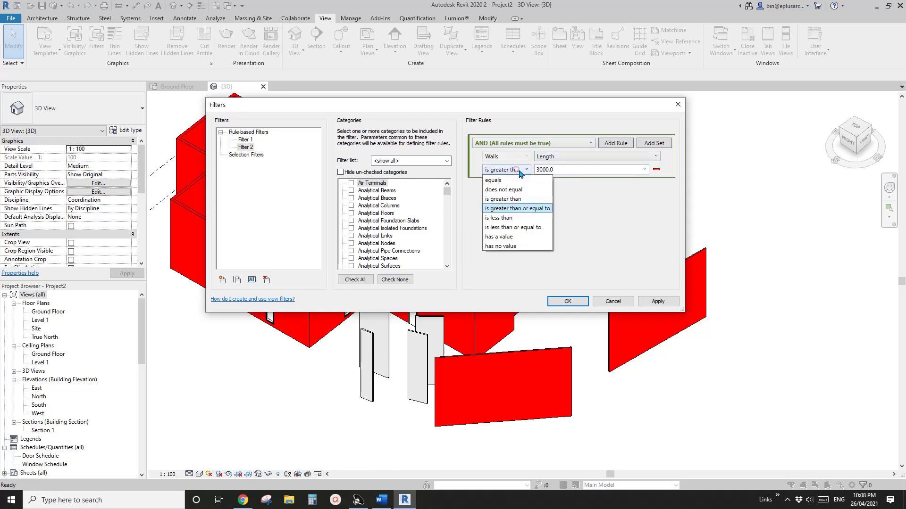
pyautogui.click(512, 199)
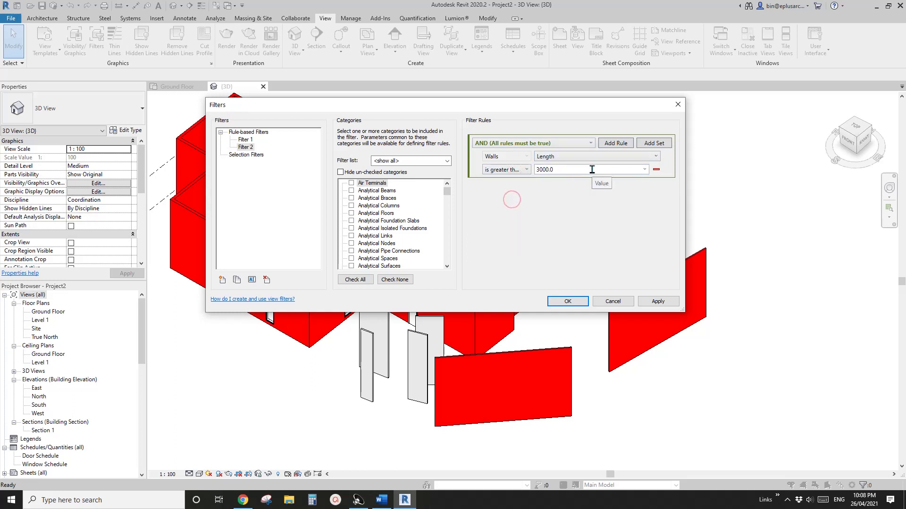
pyautogui.click(623, 146)
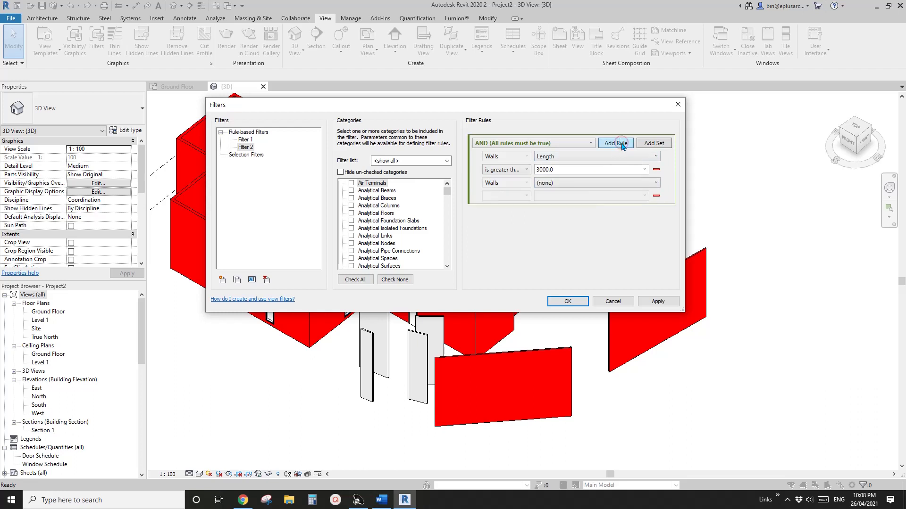
pyautogui.click(562, 144)
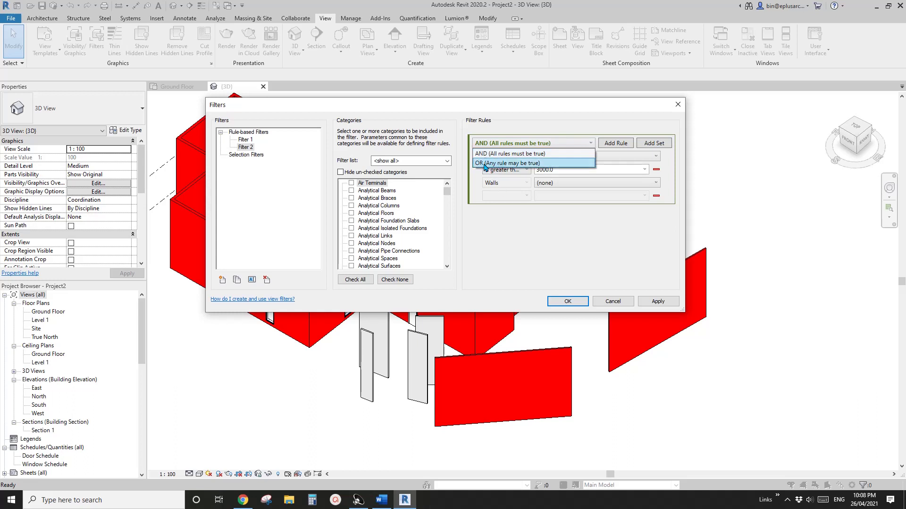
pyautogui.click(476, 203)
# Set the new rule to Walls Length is less than 6000
pyautogui.click(568, 183)
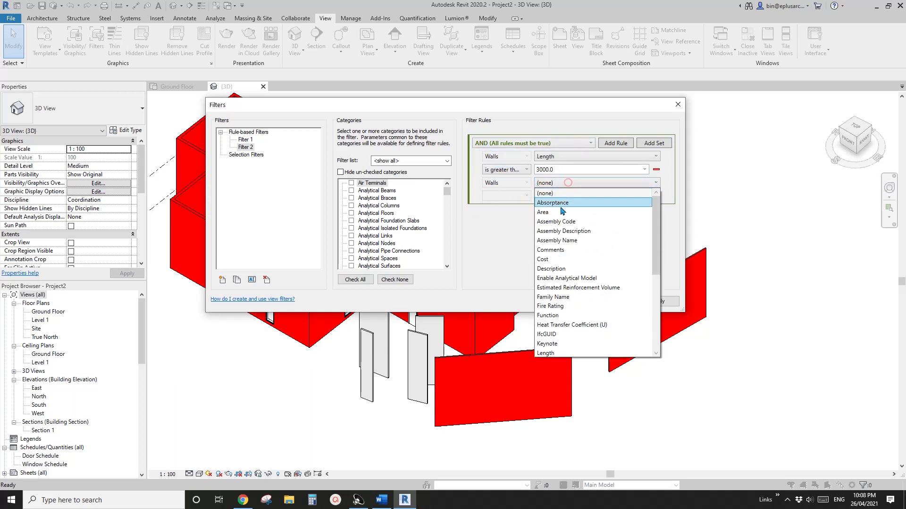
pyautogui.scroll(-1, 566, 264)
pyautogui.click(568, 300)
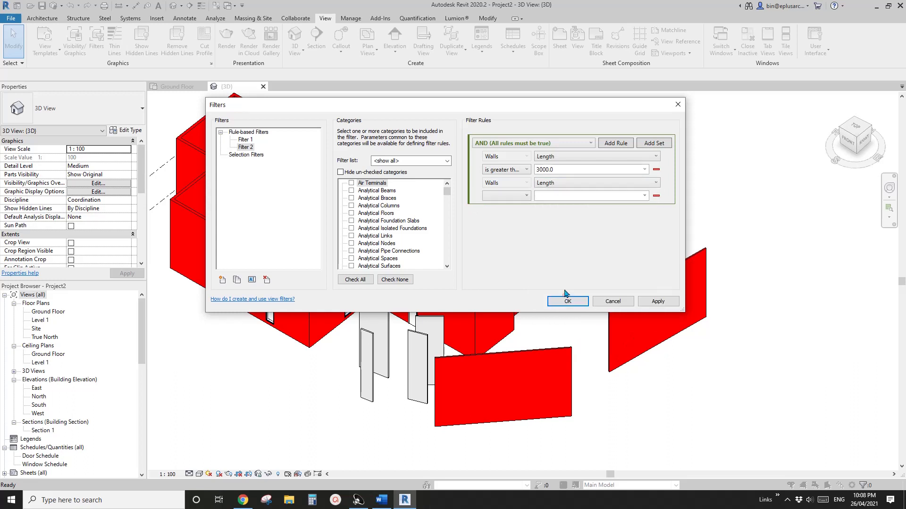
pyautogui.click(524, 196)
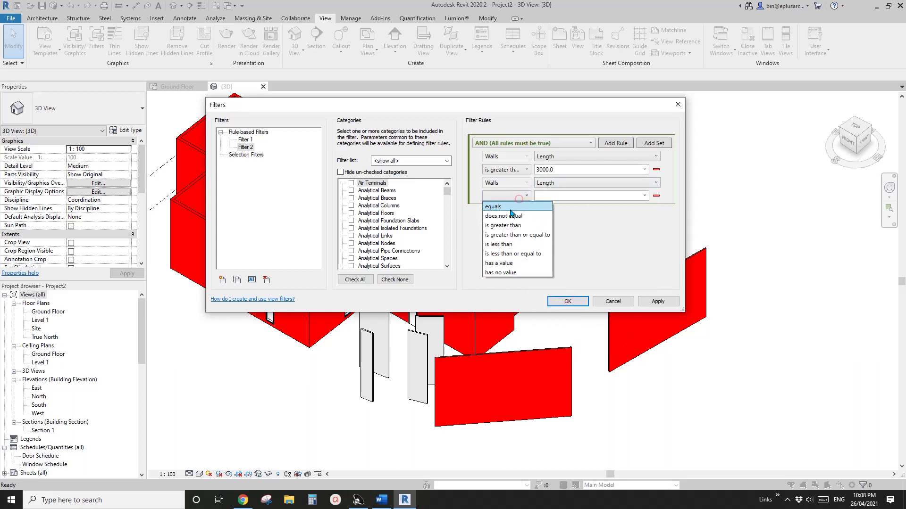
pyautogui.click(503, 245)
pyautogui.click(566, 195)
pyautogui.write('6000')
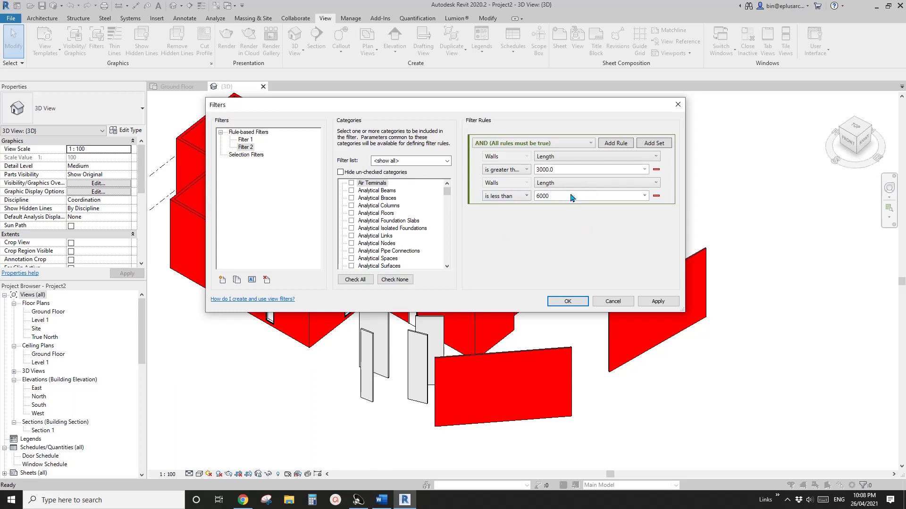
pyautogui.click(250, 143)
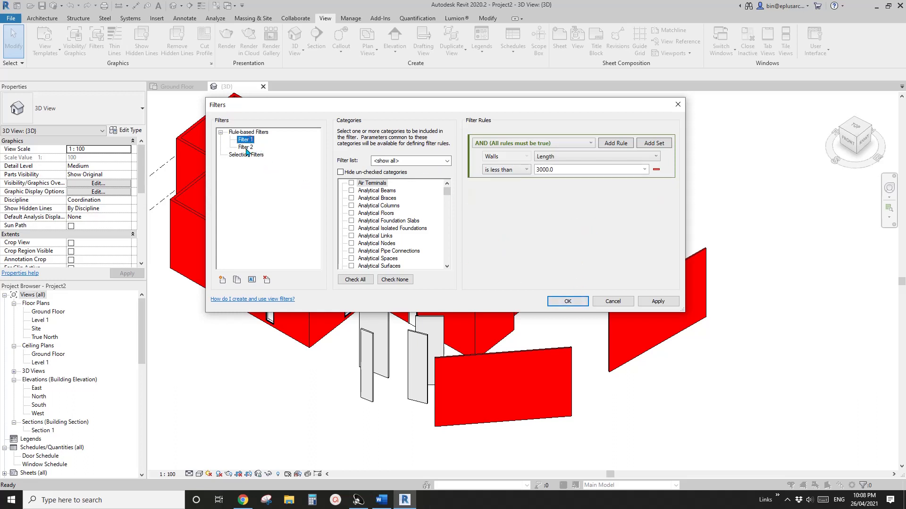
# Duplicate Filter 2 as Filter 3, delete its upper rule, and change the value to 6000
pyautogui.click(237, 280)
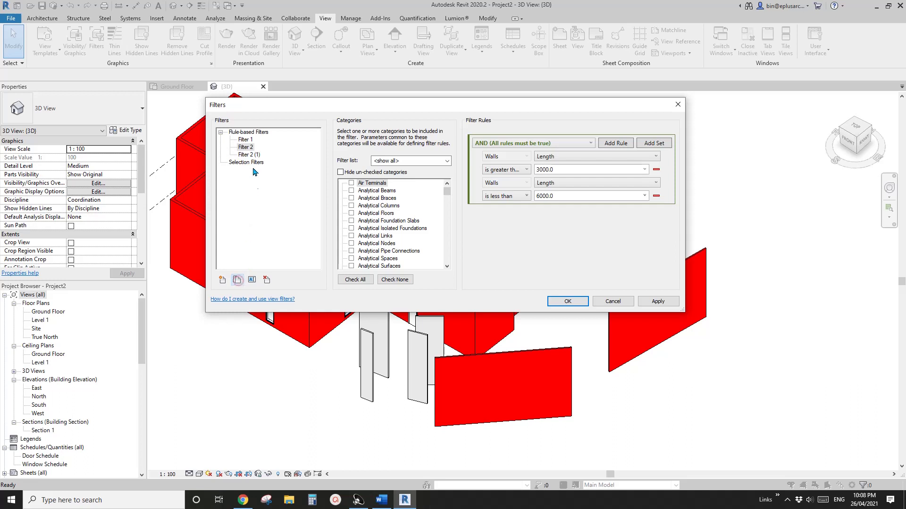
pyautogui.rightClick(257, 158)
pyautogui.click(278, 170)
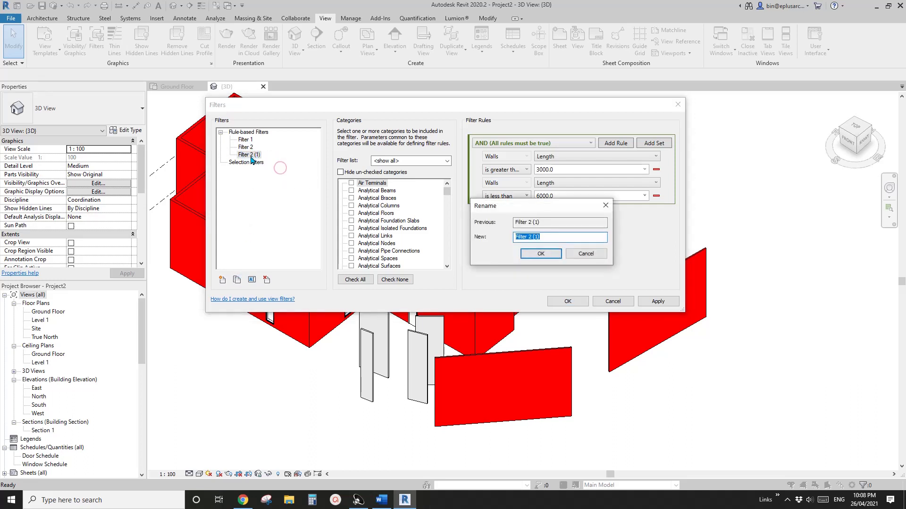
pyautogui.write('Filter 3')
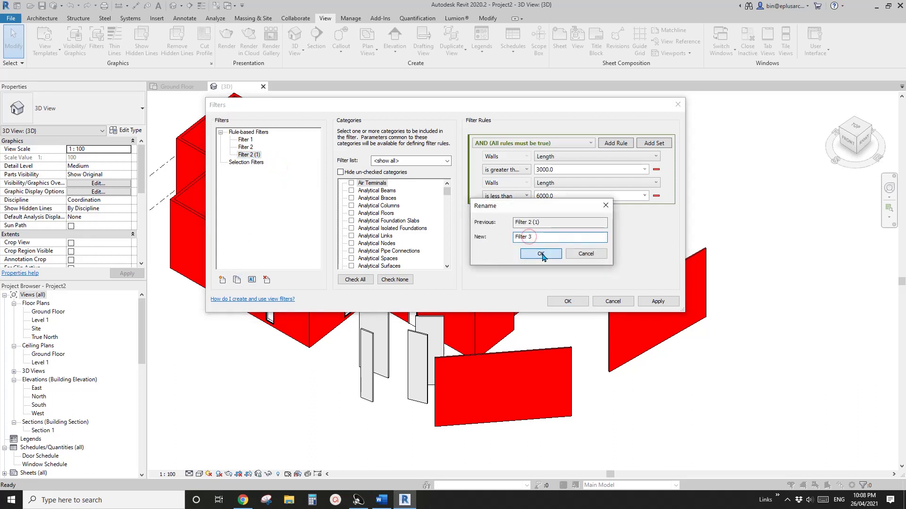
pyautogui.click(541, 253)
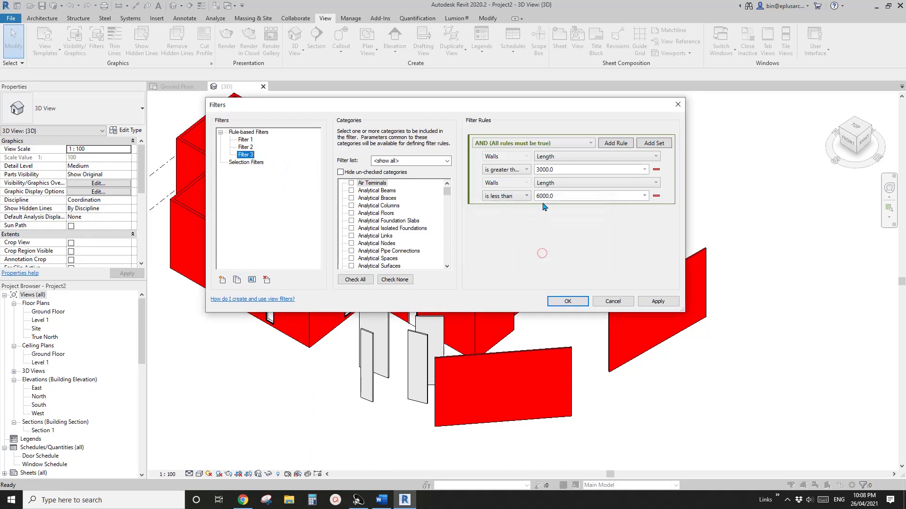
pyautogui.click(656, 196)
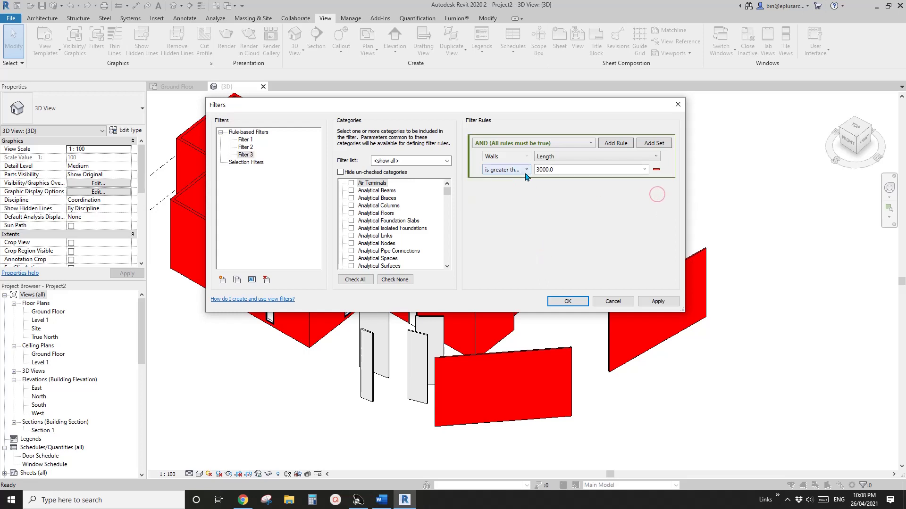
pyautogui.click(570, 171)
pyautogui.write('60')
# Apply the filter changes and open the view's VG filter overrides with Filter 1 selected
pyautogui.click(576, 302)
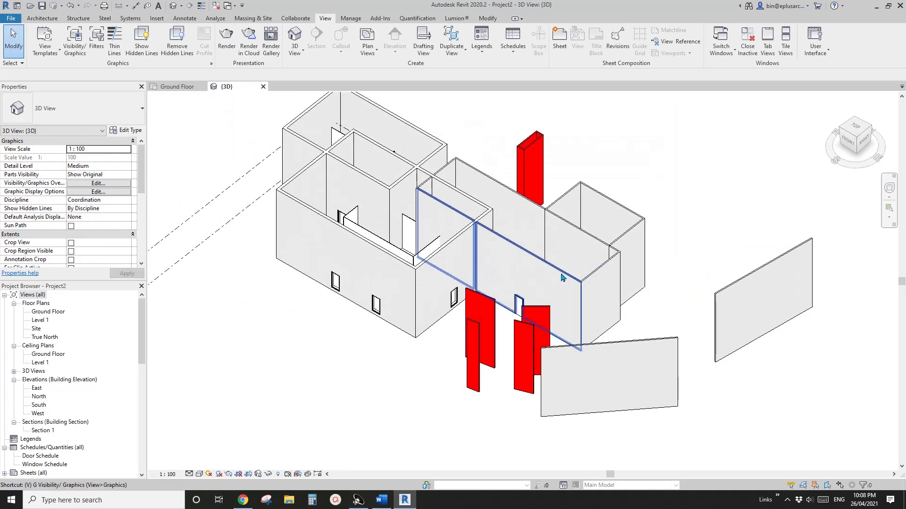
pyautogui.press('v')
pyautogui.press('g')
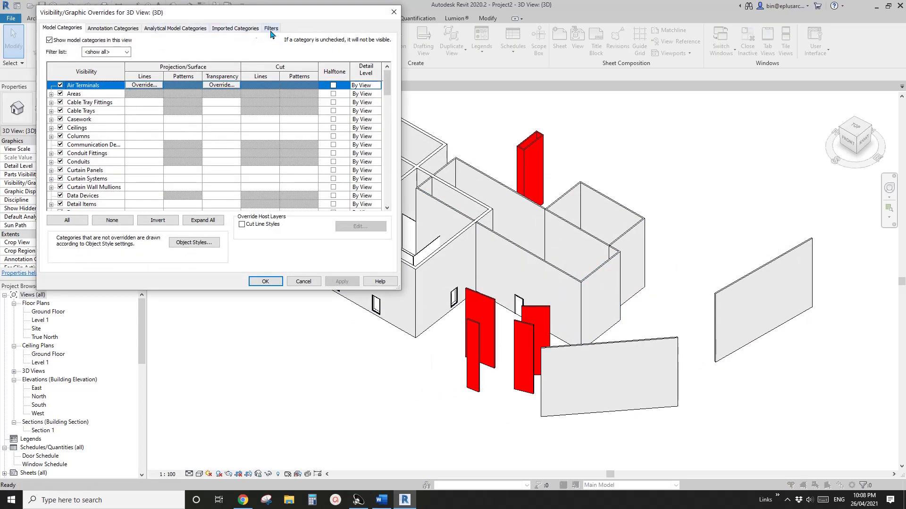
pyautogui.click(272, 29)
pyautogui.click(65, 71)
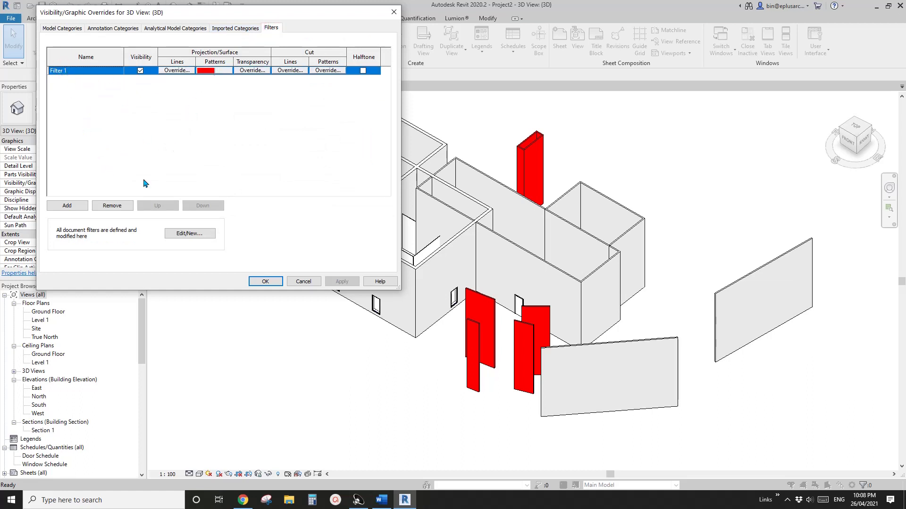
# Recolour Filter 1's projection pattern override from red to green
pyautogui.click(208, 71)
pyautogui.click(226, 135)
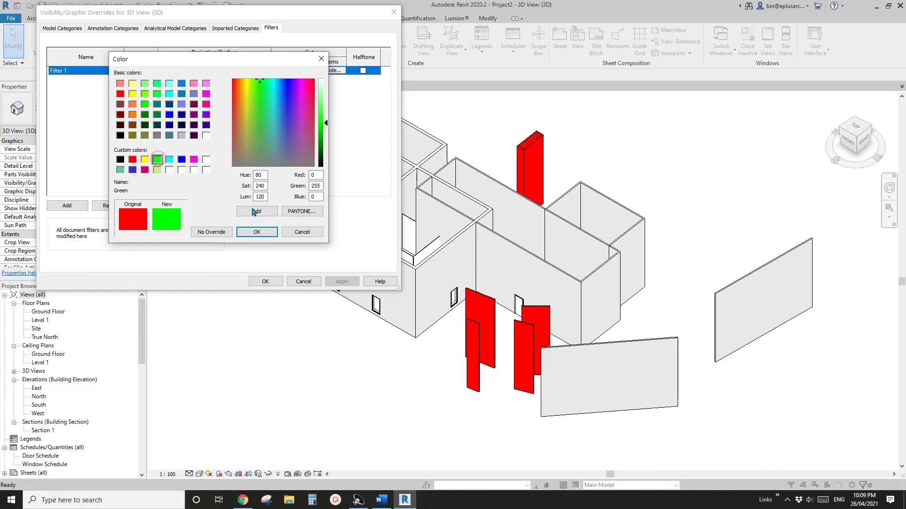
pyautogui.click(258, 232)
pyautogui.click(242, 205)
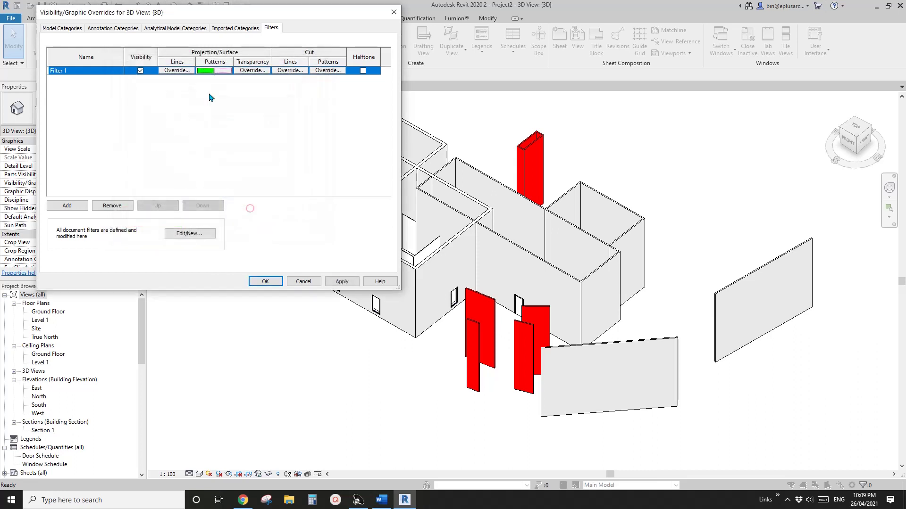
pyautogui.click(67, 206)
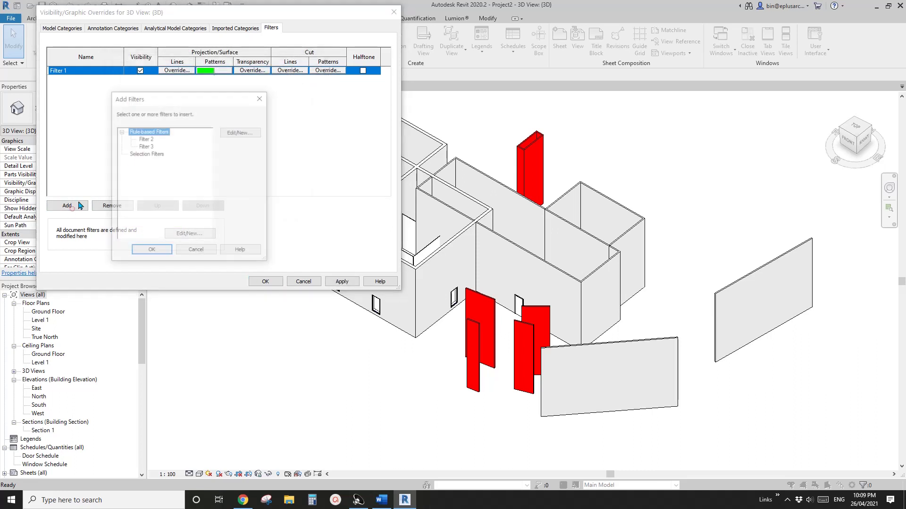
# Add Filter 2 to the view with an orange solid fill pattern override
pyautogui.click(146, 139)
pyautogui.click(152, 251)
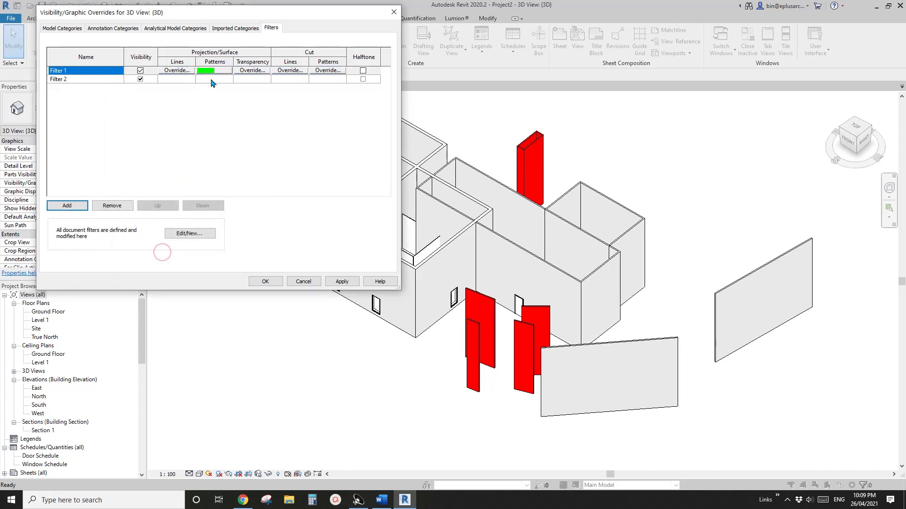
pyautogui.click(211, 79)
pyautogui.click(212, 79)
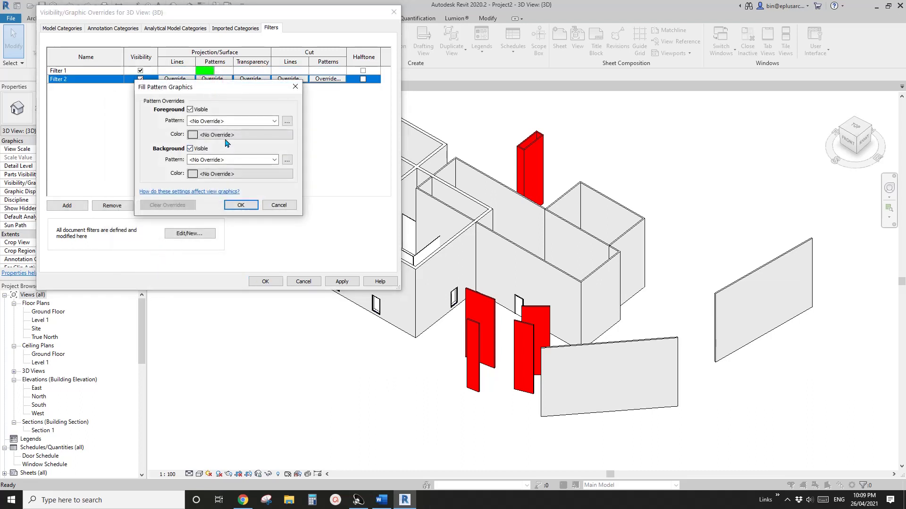
pyautogui.click(220, 122)
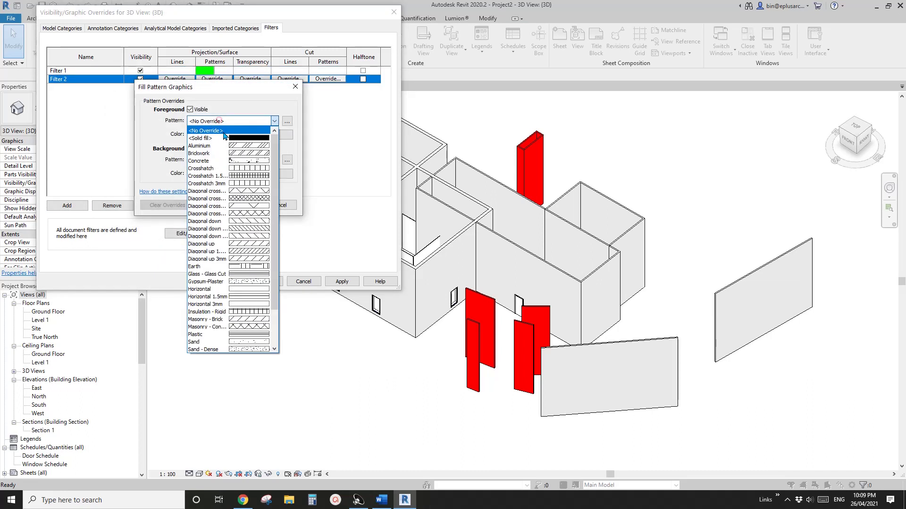
pyautogui.click(222, 135)
pyautogui.click(241, 135)
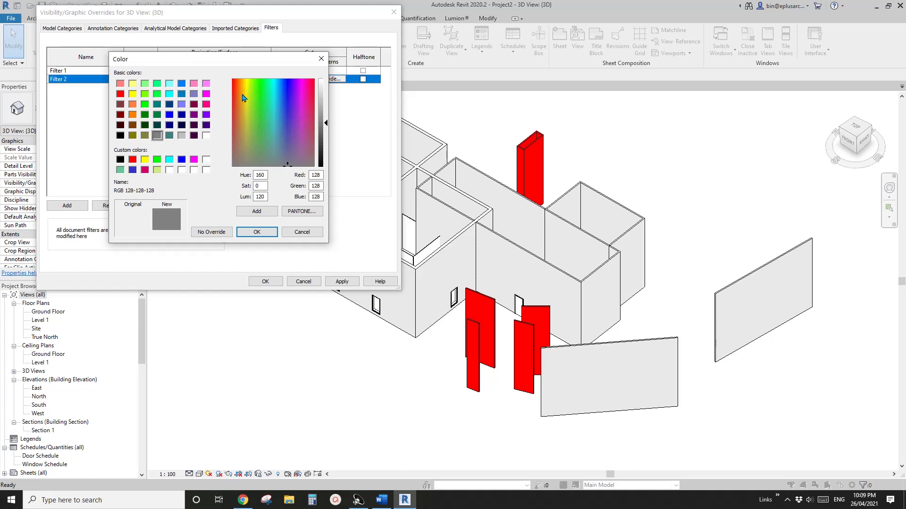
pyautogui.click(246, 127)
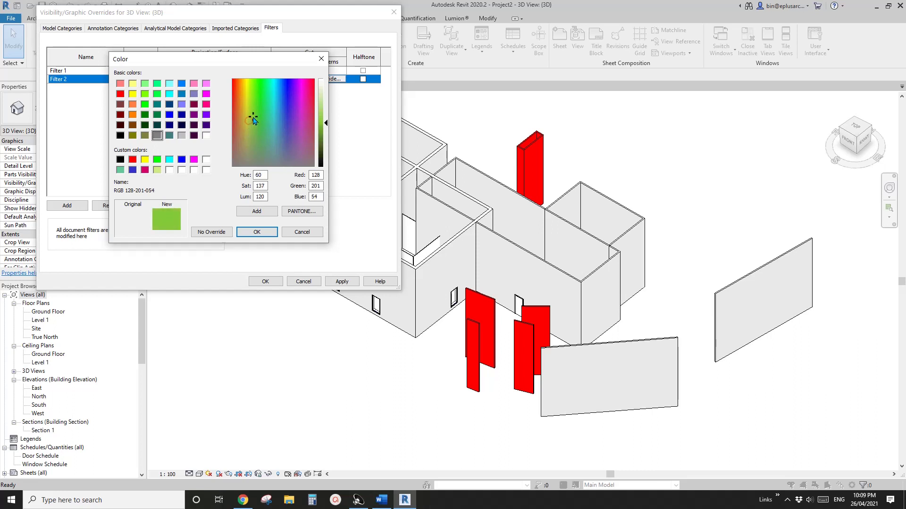
pyautogui.click(240, 123)
pyautogui.click(257, 231)
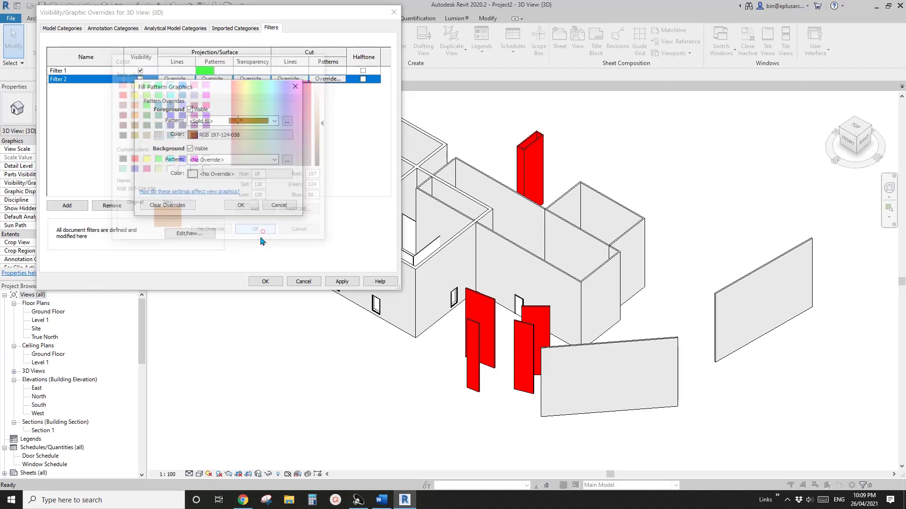
pyautogui.click(238, 133)
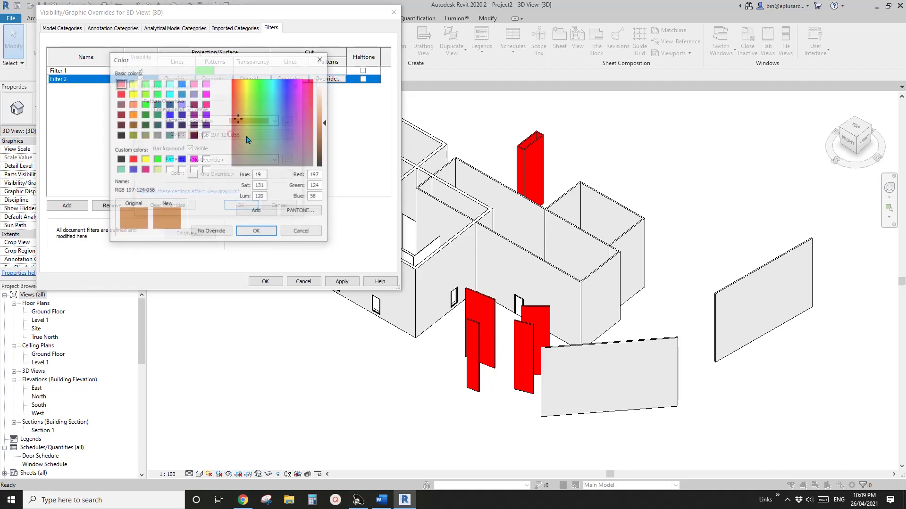
pyautogui.click(133, 115)
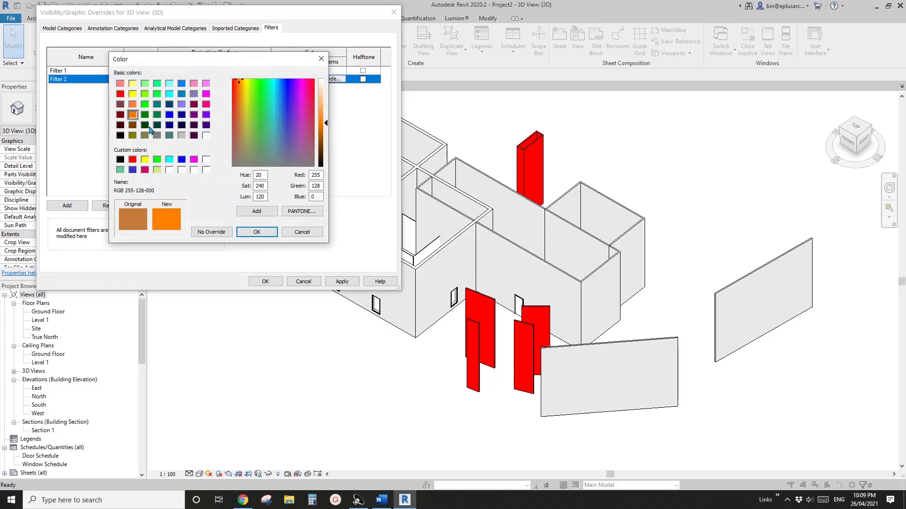
pyautogui.click(258, 231)
pyautogui.click(240, 206)
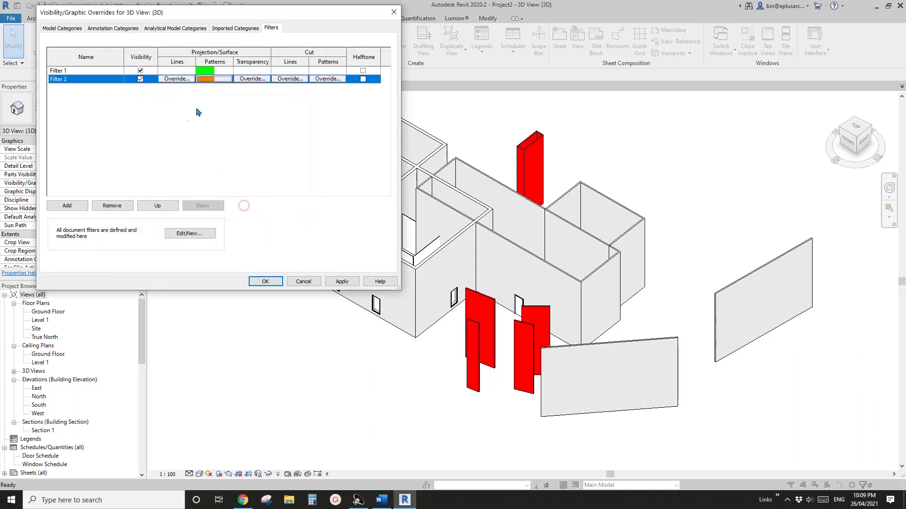
# Add Filter 3 with a red solid fill override and apply the overrides
pyautogui.click(75, 206)
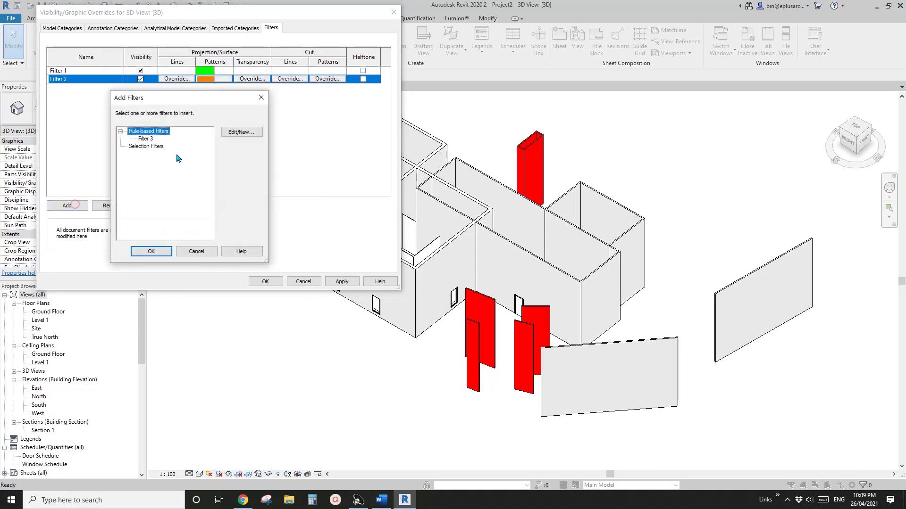
pyautogui.click(160, 253)
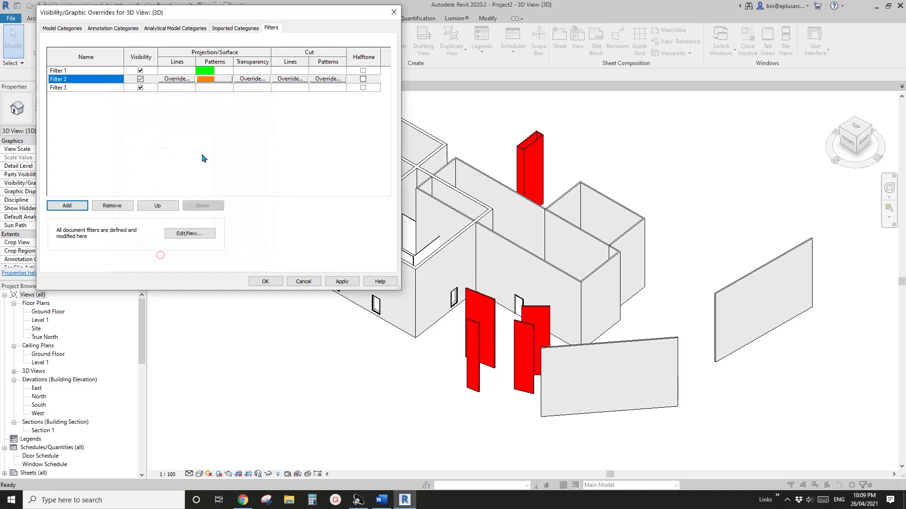
pyautogui.click(208, 89)
pyautogui.click(205, 87)
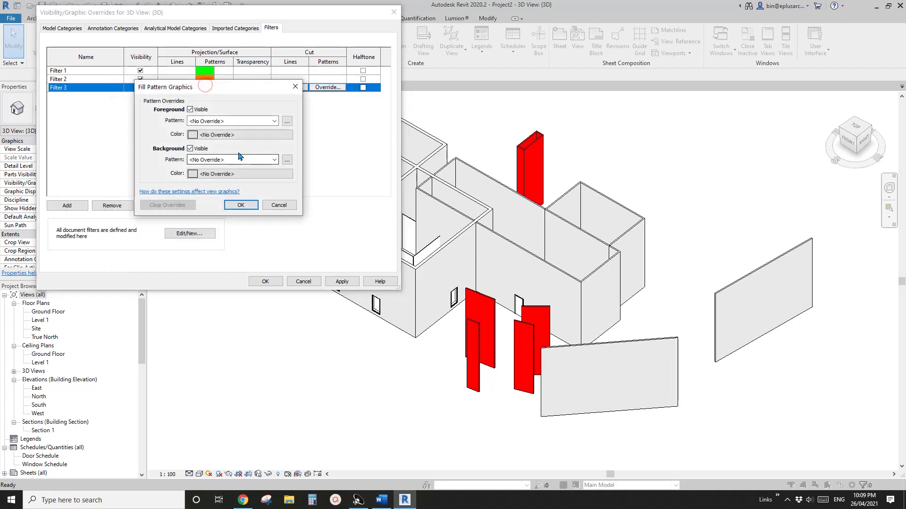
pyautogui.click(221, 122)
pyautogui.click(216, 132)
pyautogui.click(216, 134)
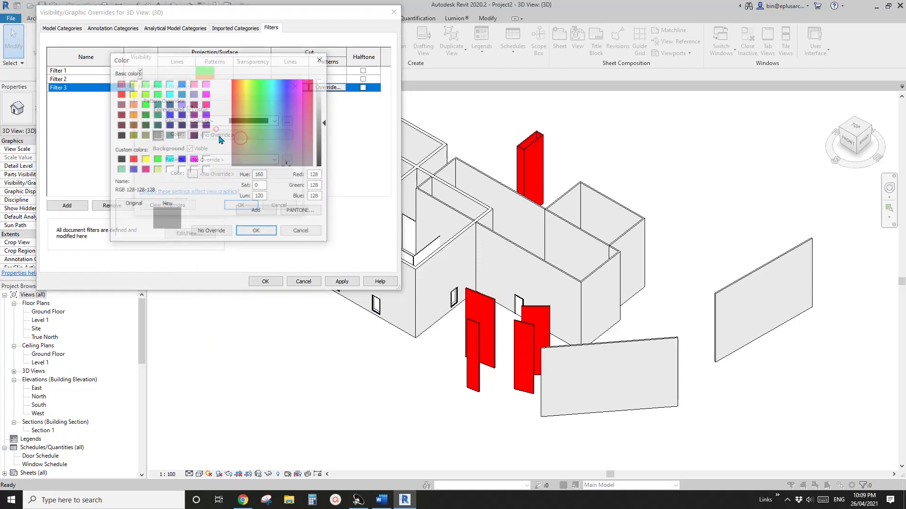
pyautogui.click(120, 94)
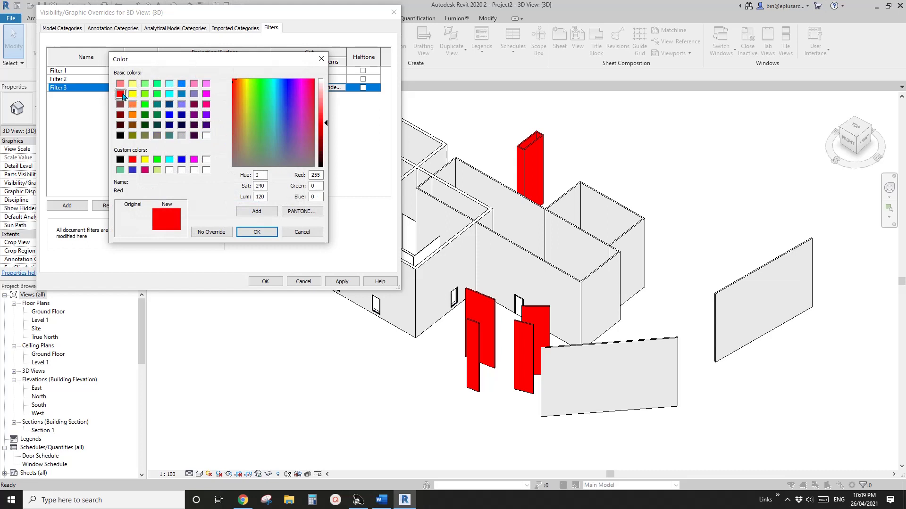
pyautogui.click(255, 228)
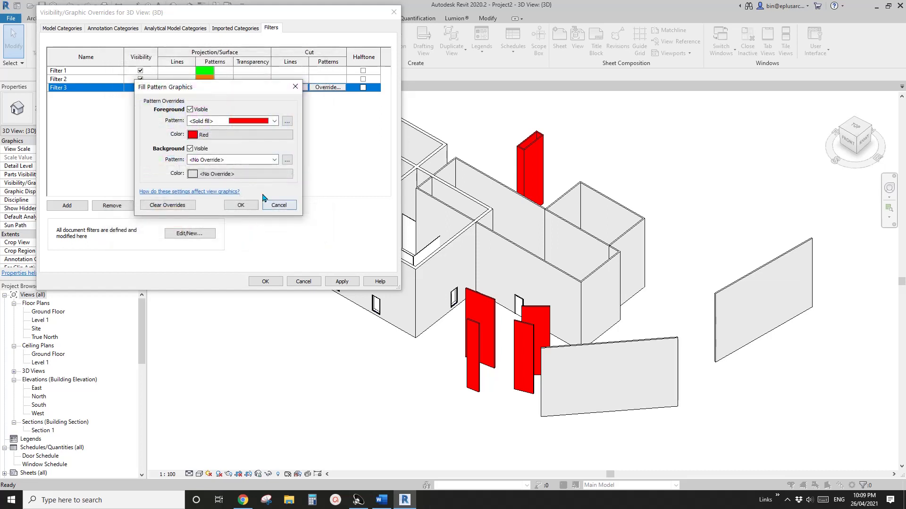
pyautogui.click(244, 205)
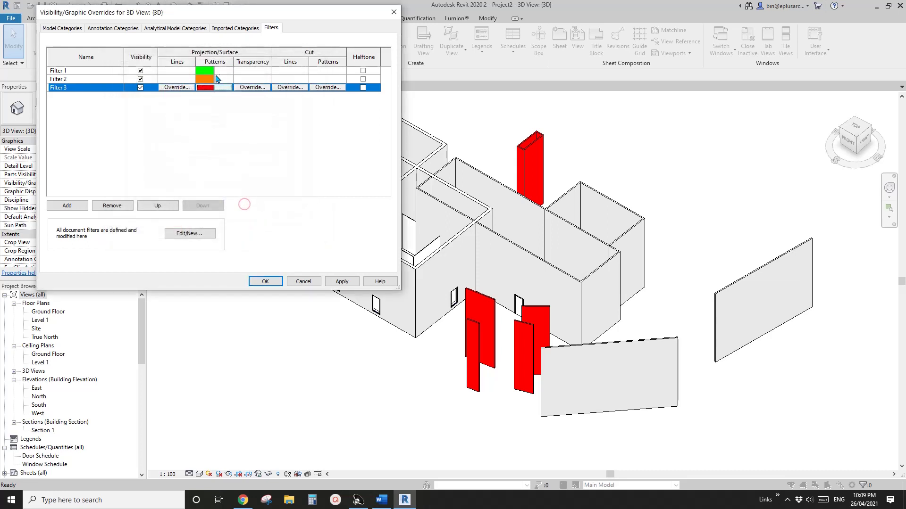
pyautogui.click(265, 282)
pyautogui.scroll(-2, 464, 268)
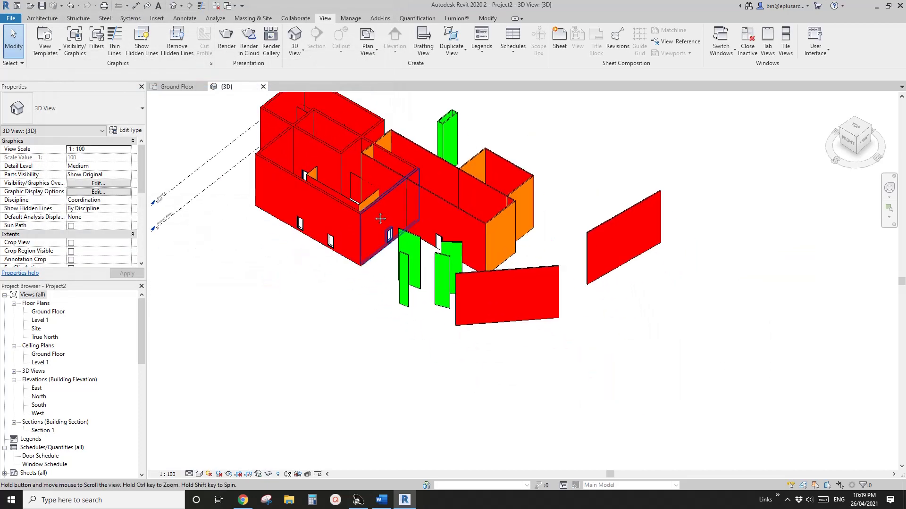
# Restart the Wall tool with CS and begin placing new walls before the building
pyautogui.scroll(2, 464, 271)
pyautogui.click(442, 281)
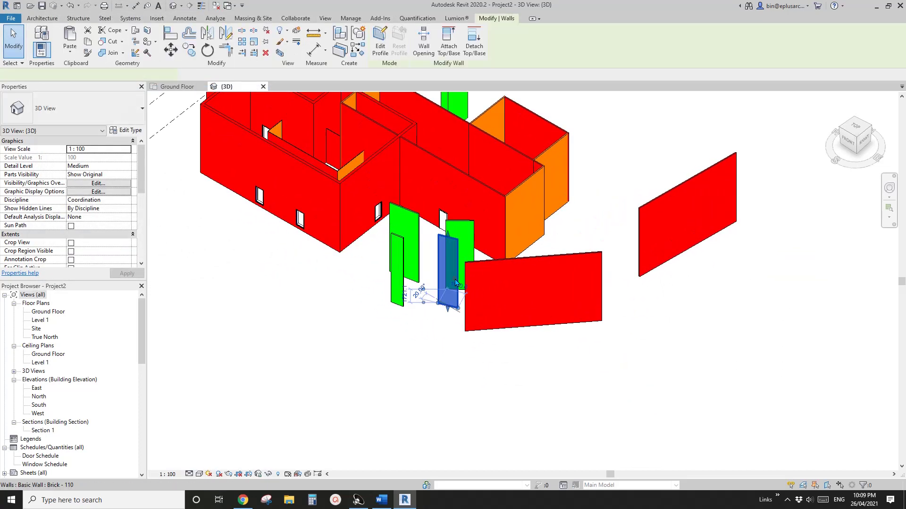
pyautogui.scroll(1, 480, 311)
pyautogui.press('c')
pyautogui.press('s')
pyautogui.click(329, 298)
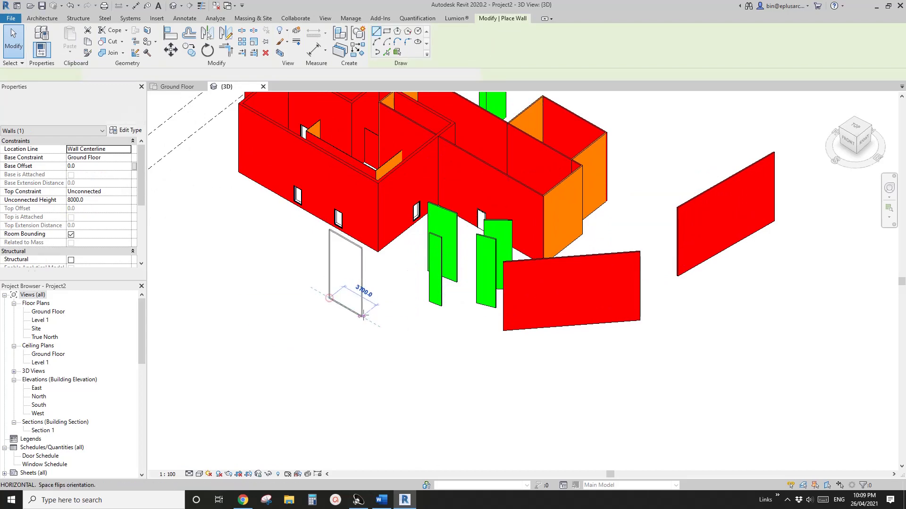
pyautogui.click(362, 315)
pyautogui.press('Escape')
pyautogui.click(329, 365)
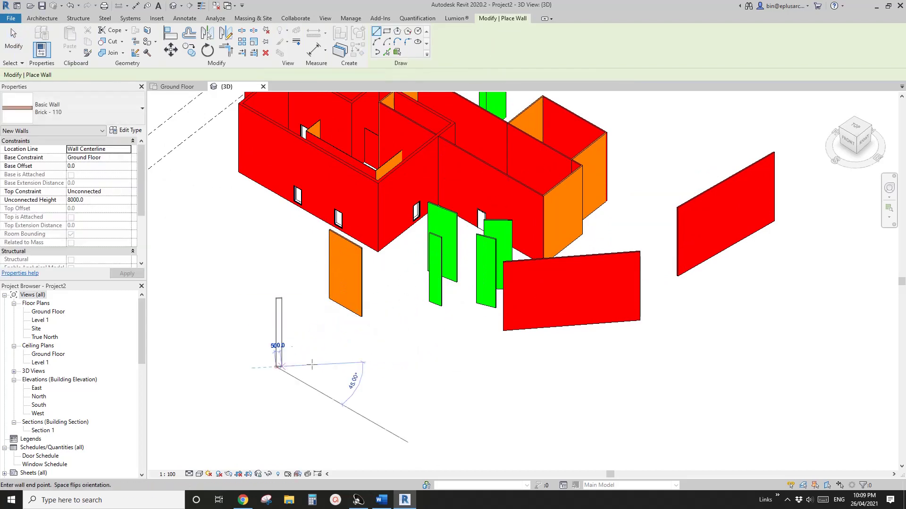
pyautogui.click(328, 364)
pyautogui.press('Escape')
# Draw a longer wall and a red wall below the others
pyautogui.scroll(-1, 355, 349)
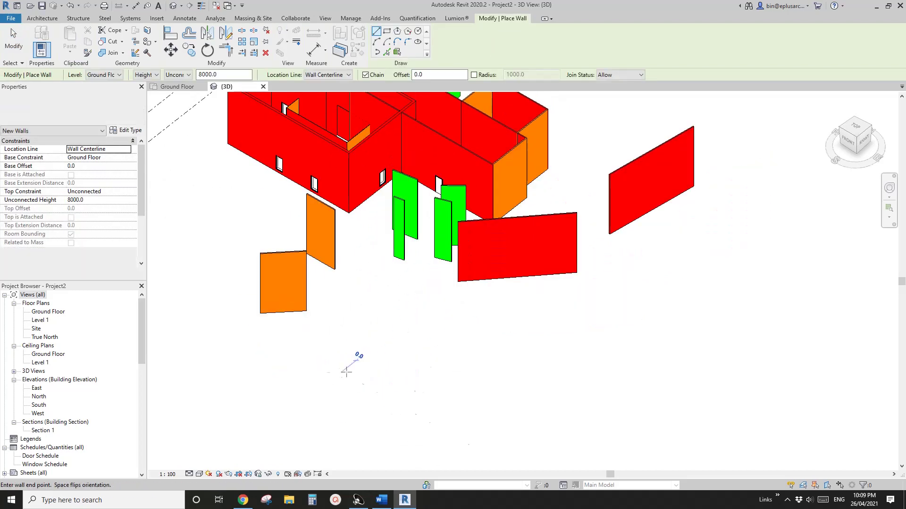
pyautogui.click(341, 372)
pyautogui.click(454, 372)
pyautogui.press('Escape')
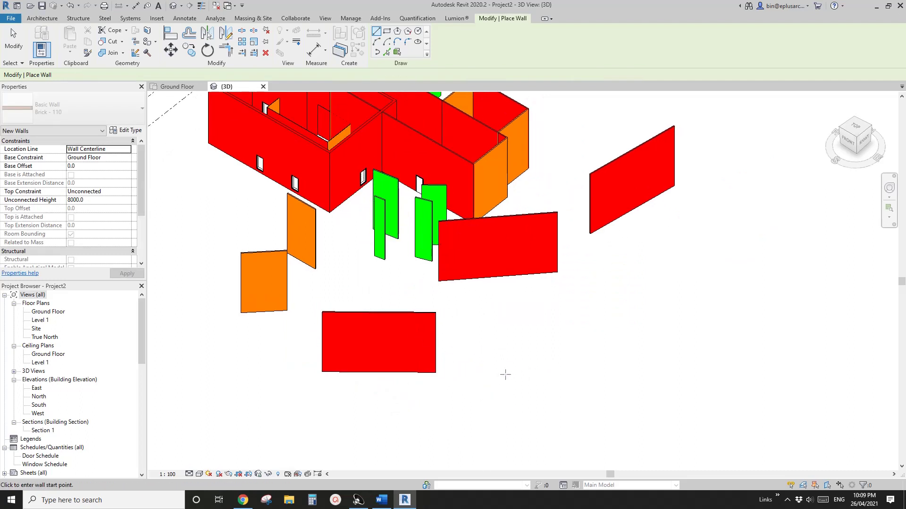
pyautogui.moveTo(550, 374); pyautogui.dragTo(452, 377, button='middle')
pyautogui.click(441, 370)
pyautogui.click(543, 355)
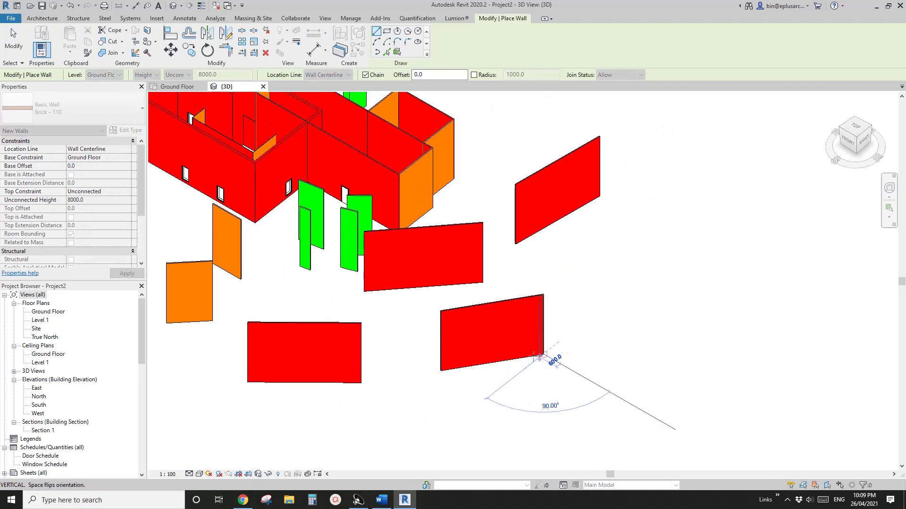
pyautogui.press('Escape')
# Add two short green walls and an orange wall at the right, then exit the Wall tool
pyautogui.click(635, 289)
pyautogui.click(609, 289)
pyautogui.press('Escape')
pyautogui.click(613, 341)
pyautogui.click(640, 345)
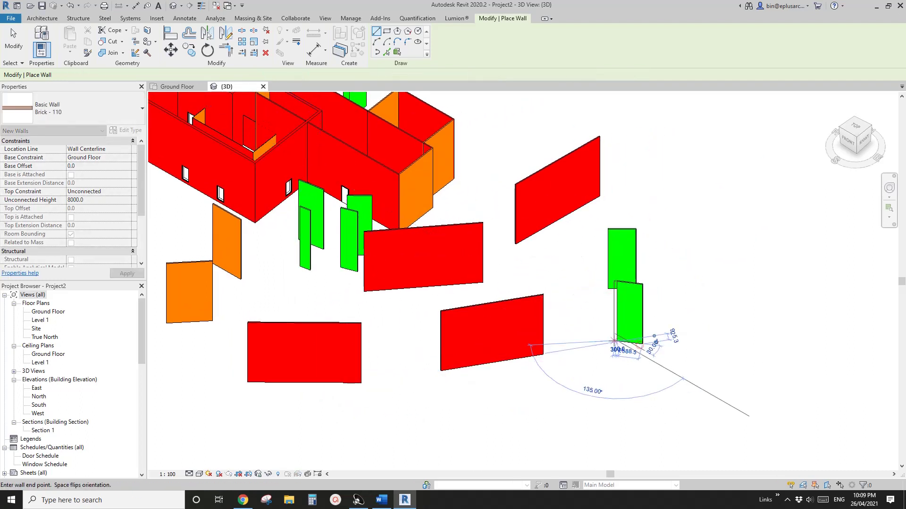
pyautogui.press('Escape')
pyautogui.click(555, 393)
pyautogui.click(606, 381)
pyautogui.press('Escape')
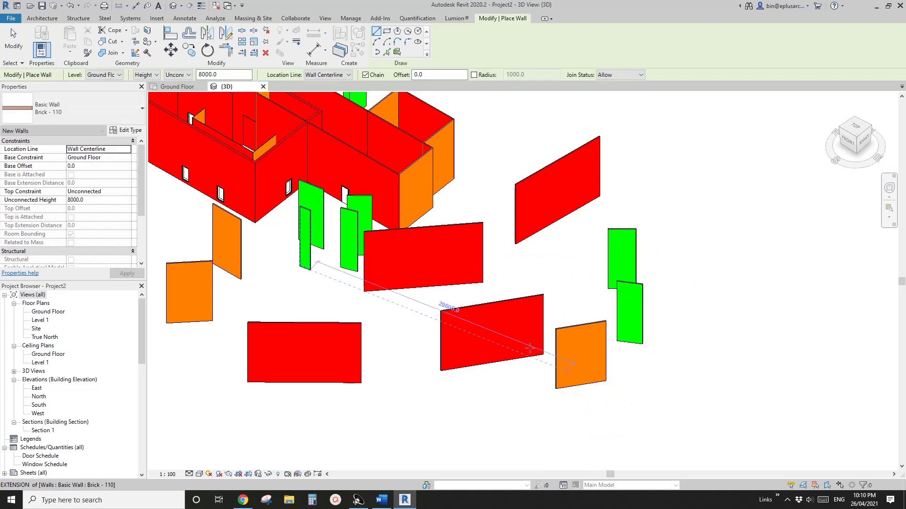
pyautogui.press('Escape')
pyautogui.press('Escape')
pyautogui.scroll(-3, 509, 321)
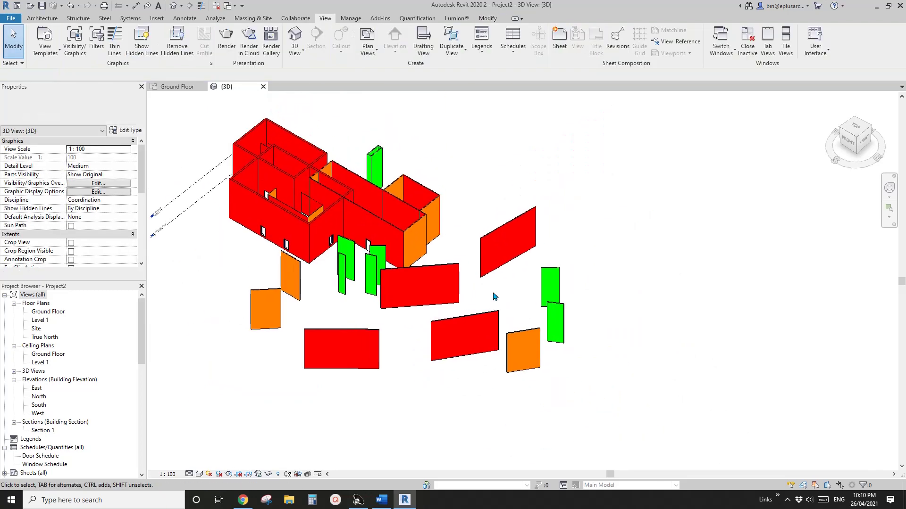
pyautogui.keyDown('shift'); pyautogui.moveTo(495, 299); pyautogui.dragTo(430, 304, button='middle'); pyautogui.keyUp('shift')
pyautogui.scroll(2, 431, 304)
pyautogui.click(414, 217)
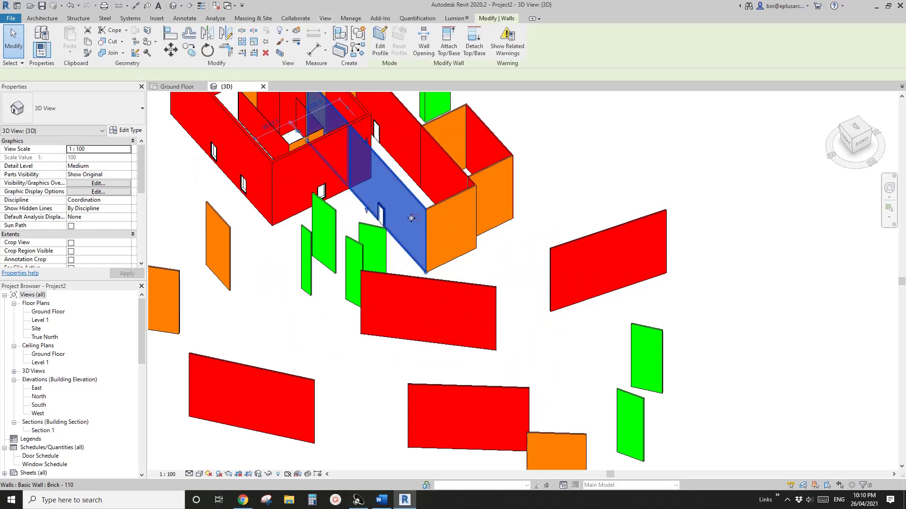
pyautogui.keyDown('shift'); pyautogui.moveTo(415, 218); pyautogui.dragTo(456, 276, button='middle'); pyautogui.keyUp('shift')
pyautogui.press('Escape')
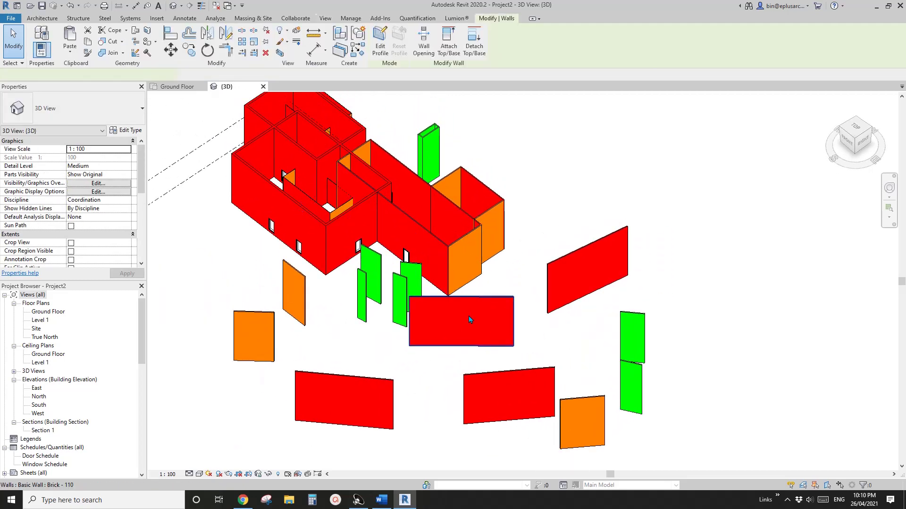
pyautogui.click(467, 314)
pyautogui.scroll(-4, 122, 222)
pyautogui.moveTo(398, 208); pyautogui.dragTo(347, 210, button='middle')
pyautogui.press('Escape')
pyautogui.click(264, 236)
pyautogui.scroll(3, 302, 262)
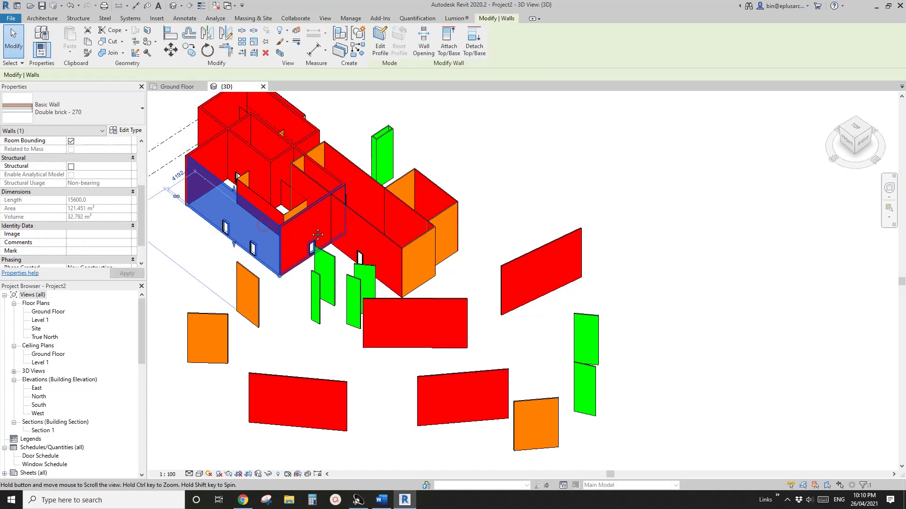
pyautogui.press('Escape')
pyautogui.scroll(2, 302, 263)
pyautogui.keyDown('shift'); pyautogui.moveTo(302, 263); pyautogui.dragTo(330, 264, button='middle'); pyautogui.keyUp('shift')
pyautogui.click(339, 272)
pyautogui.scroll(-4, 312, 241)
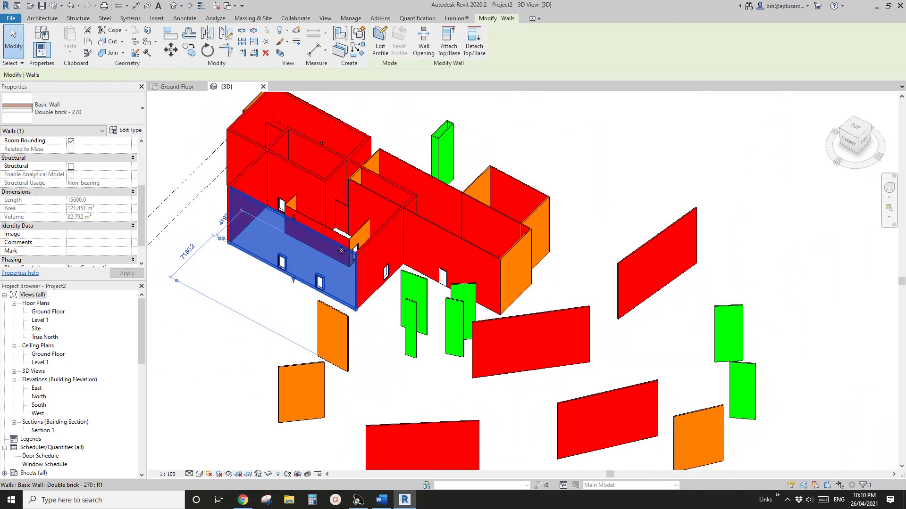
pyautogui.scroll(-2, 341, 251)
pyautogui.press('Escape')
pyautogui.moveTo(458, 245); pyautogui.dragTo(424, 235, button='middle')
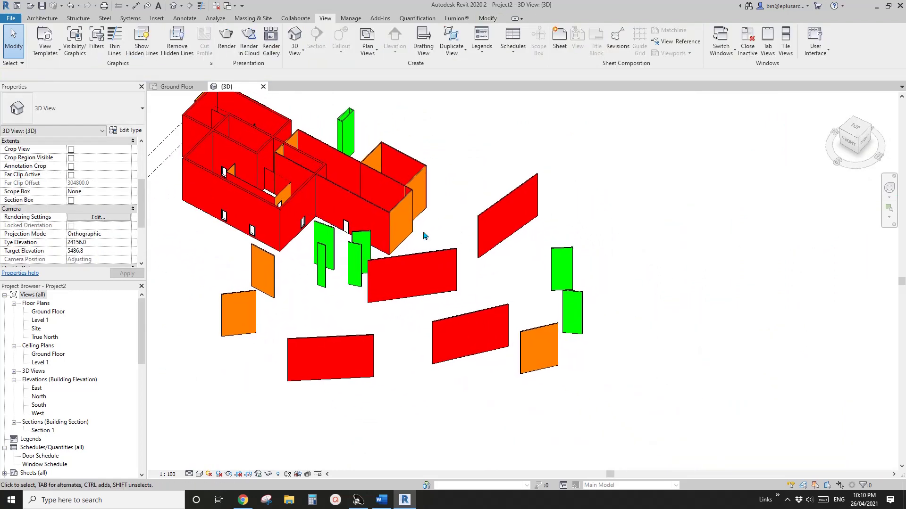
pyautogui.moveTo(423, 195); pyautogui.dragTo(414, 196, button='middle')
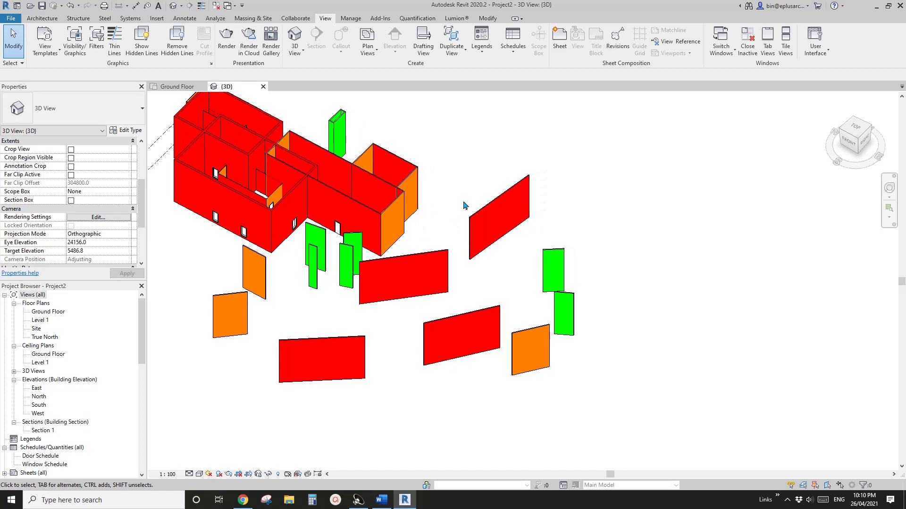
pyautogui.keyDown('shift'); pyautogui.moveTo(457, 221); pyautogui.dragTo(486, 228, button='middle'); pyautogui.keyUp('shift')
pyautogui.scroll(1, 486, 228)
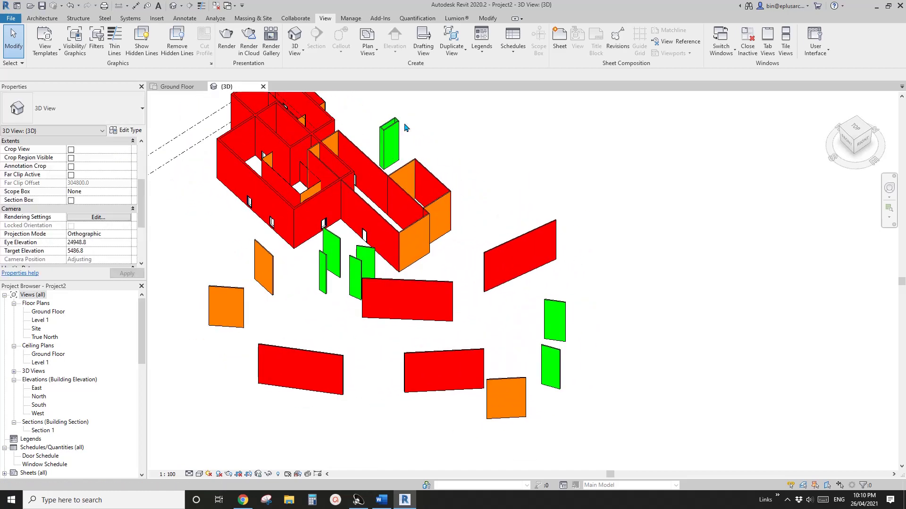
pyautogui.moveTo(302, 147); pyautogui.dragTo(332, 161, button='middle')
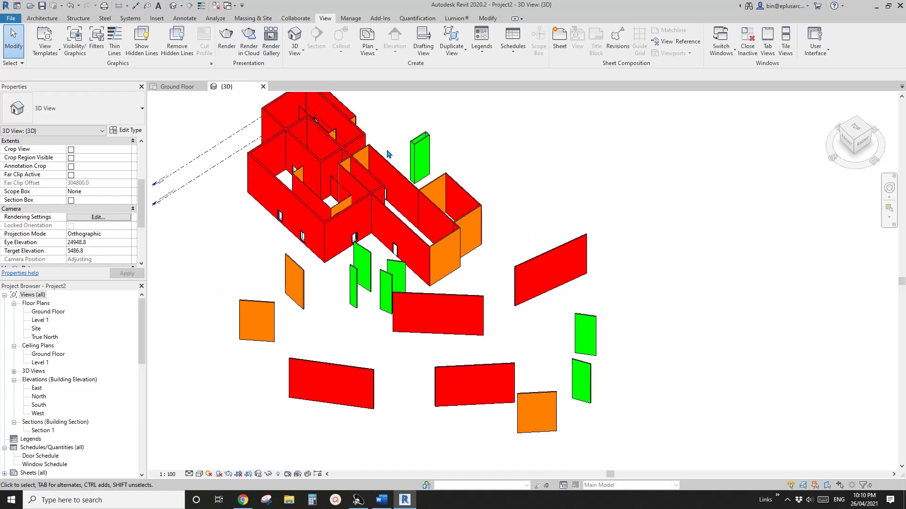
pyautogui.scroll(-2, 405, 177)
pyautogui.keyDown('shift'); pyautogui.moveTo(406, 184); pyautogui.dragTo(388, 200, button='middle'); pyautogui.keyUp('shift')
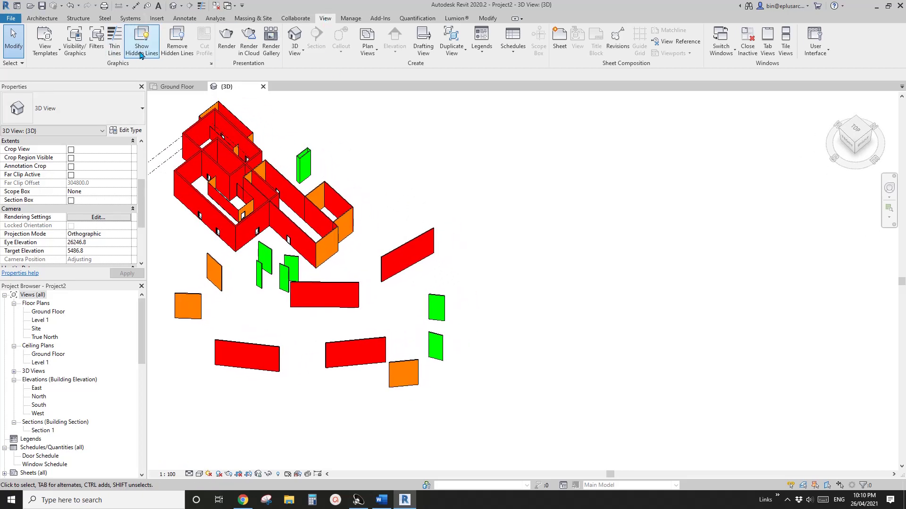
pyautogui.click(97, 39)
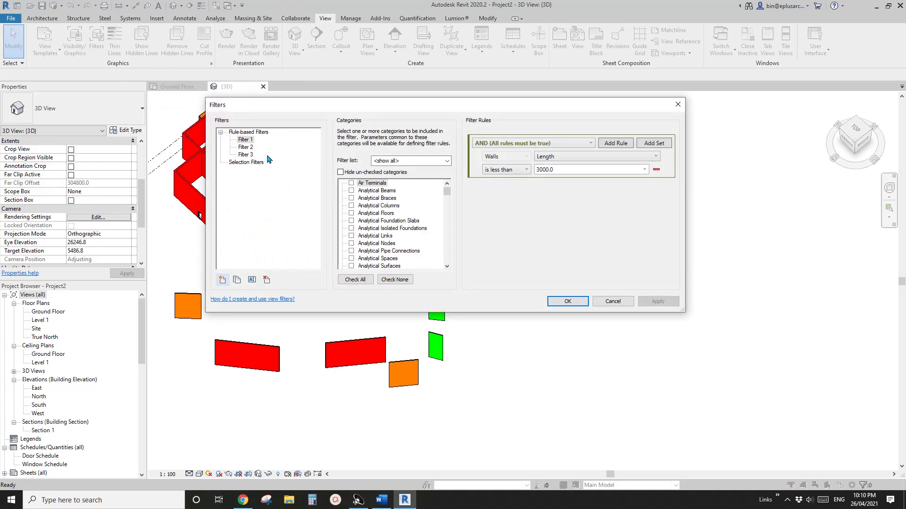
pyautogui.click(243, 163)
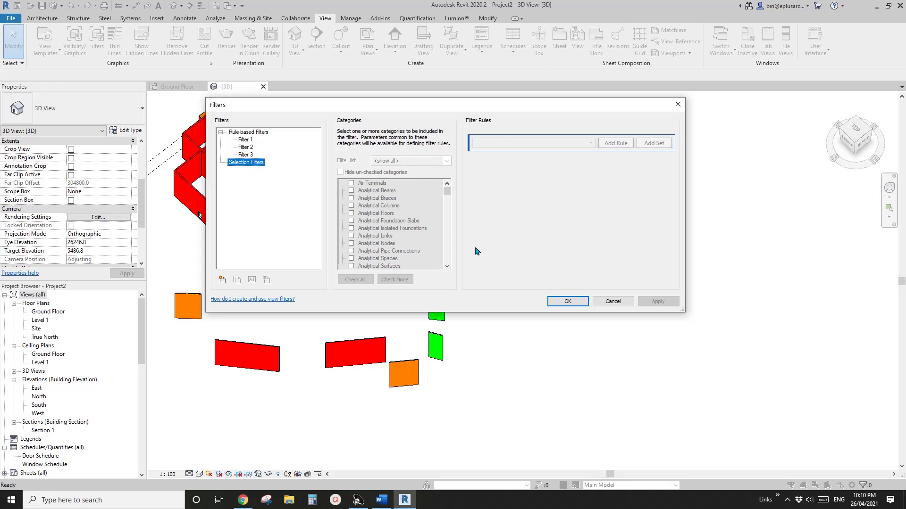
pyautogui.click(622, 304)
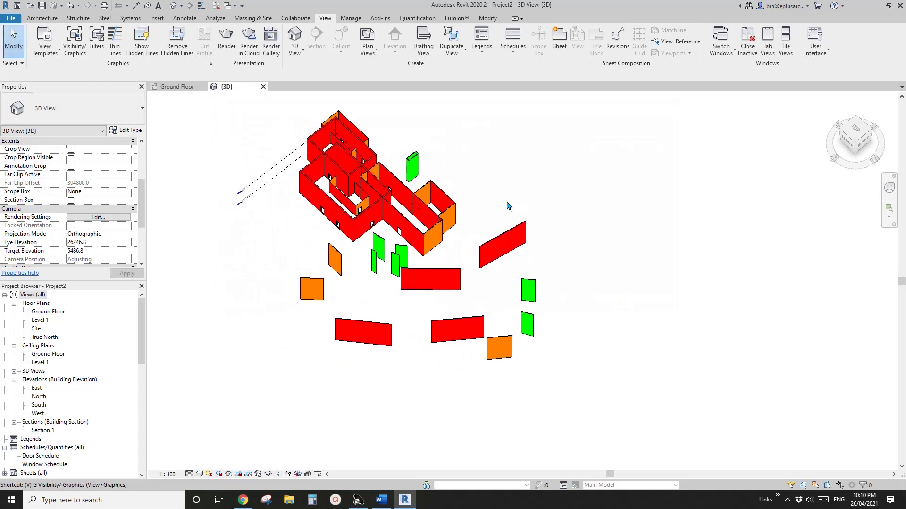
# Delete Filter 1, Filter 2 and Filter 3 in Visibility/Graphics, then orbit toward a top view
pyautogui.press('v')
pyautogui.press('v')
pyautogui.click(272, 30)
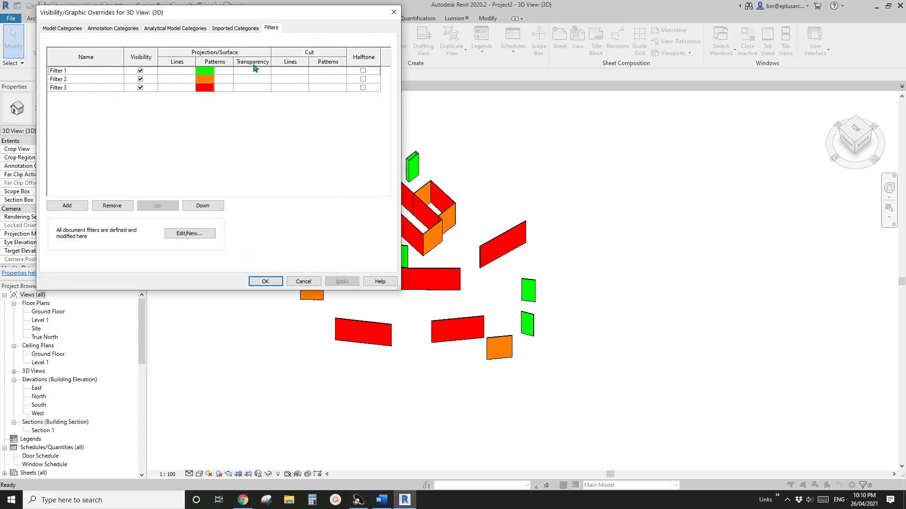
pyautogui.click(88, 72)
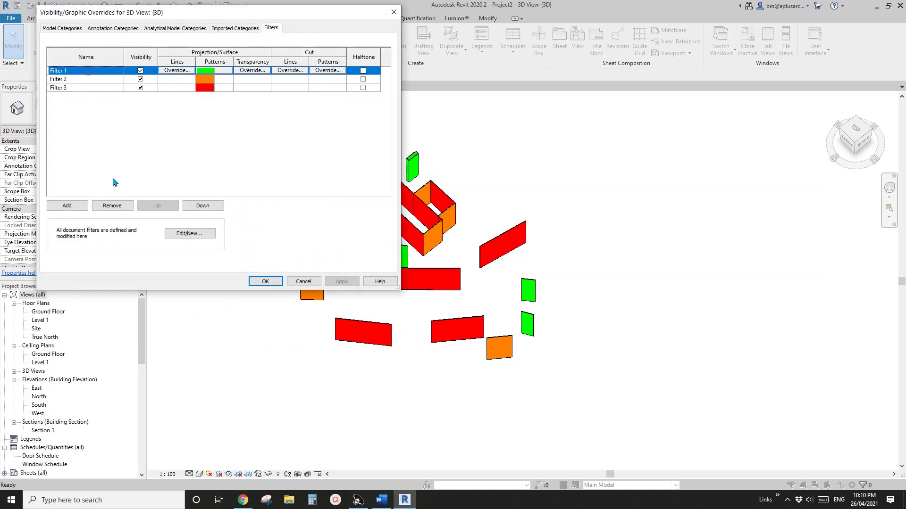
pyautogui.click(112, 207)
pyautogui.click(111, 205)
pyautogui.click(111, 205)
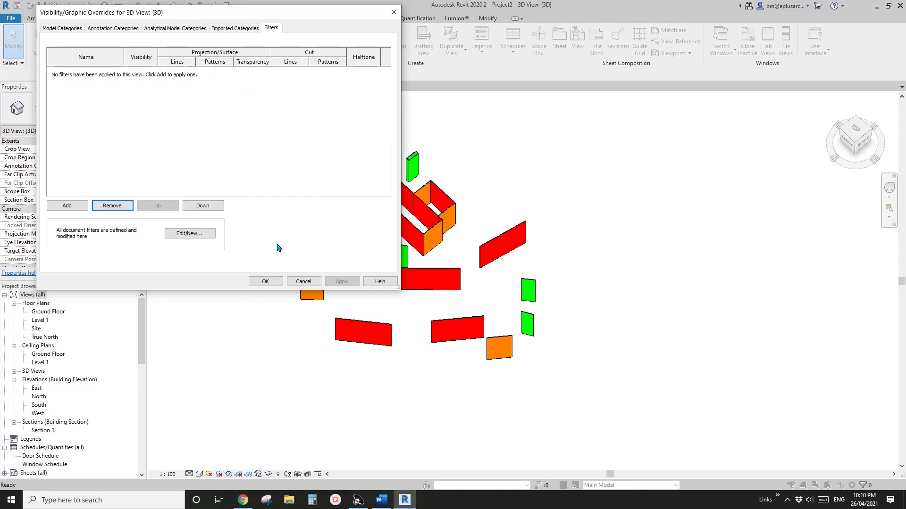
pyautogui.click(267, 282)
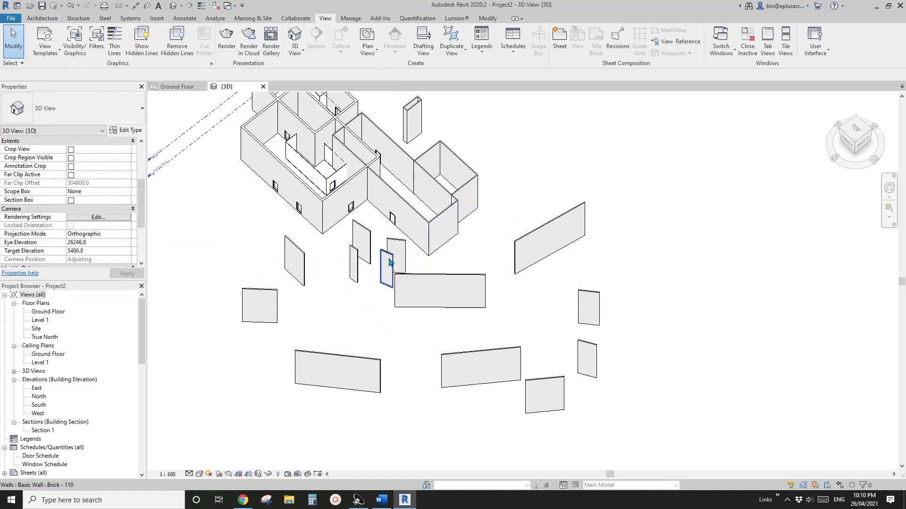
pyautogui.scroll(-3, 390, 262)
pyautogui.scroll(1, 420, 283)
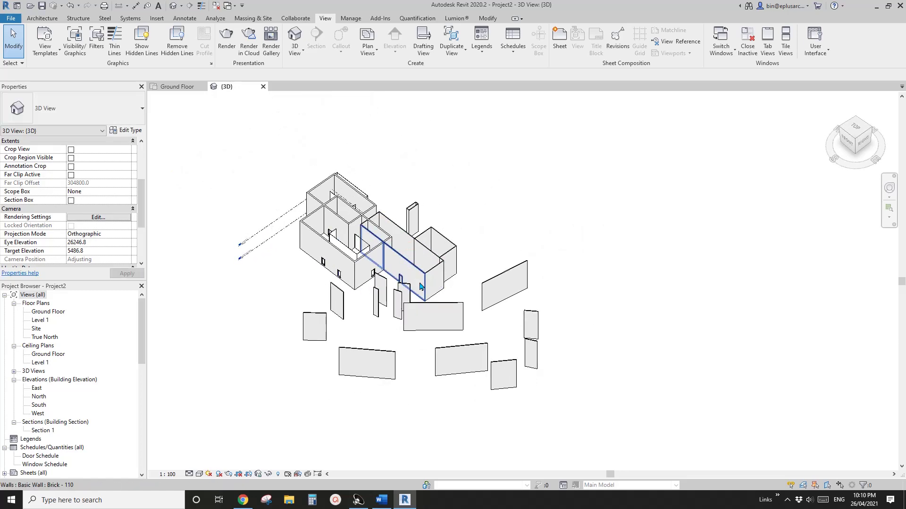
pyautogui.keyDown('shift'); pyautogui.moveTo(419, 286); pyautogui.dragTo(460, 336, button='middle'); pyautogui.keyUp('shift')
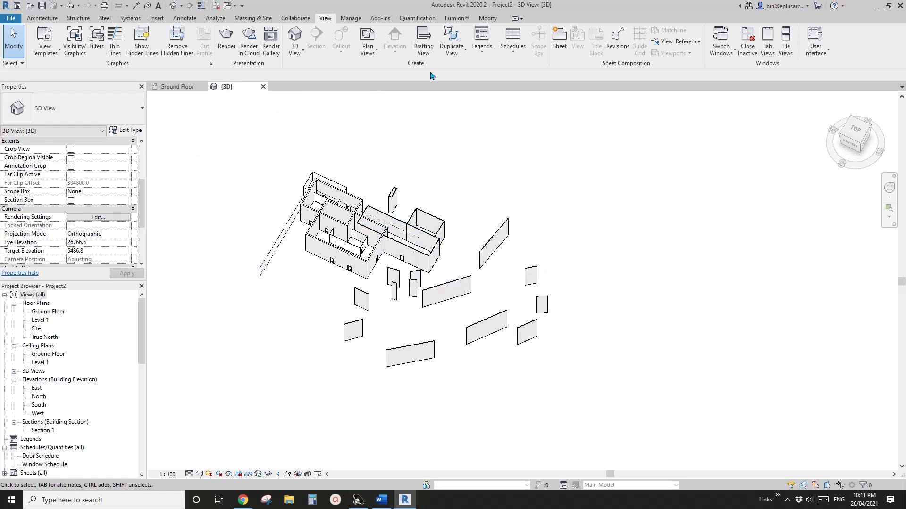
pyautogui.keyDown('shift'); pyautogui.moveTo(363, 188); pyautogui.dragTo(353, 201, button='middle'); pyautogui.keyUp('shift')
# Window-select the eight middle-block walls plus the top-left walls, 13 walls in total
pyautogui.scroll(3, 353, 201)
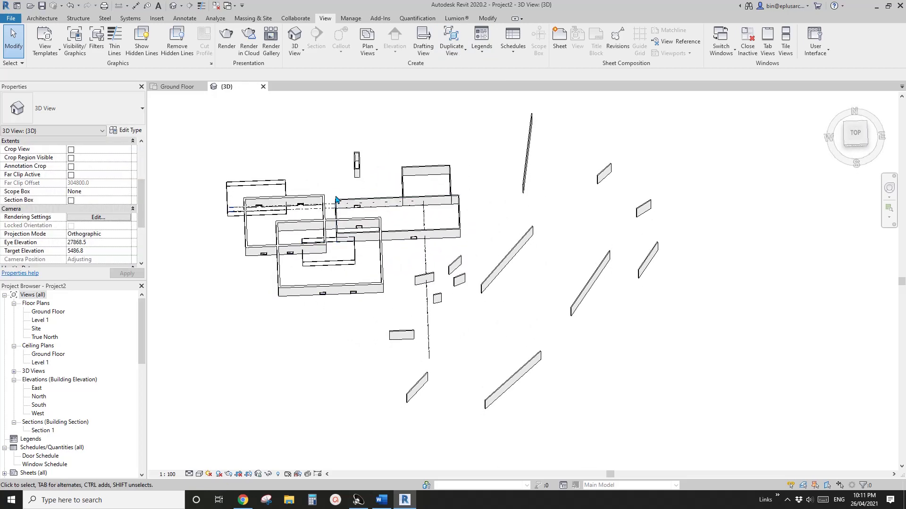
pyautogui.moveTo(329, 190); pyautogui.dragTo(492, 255)
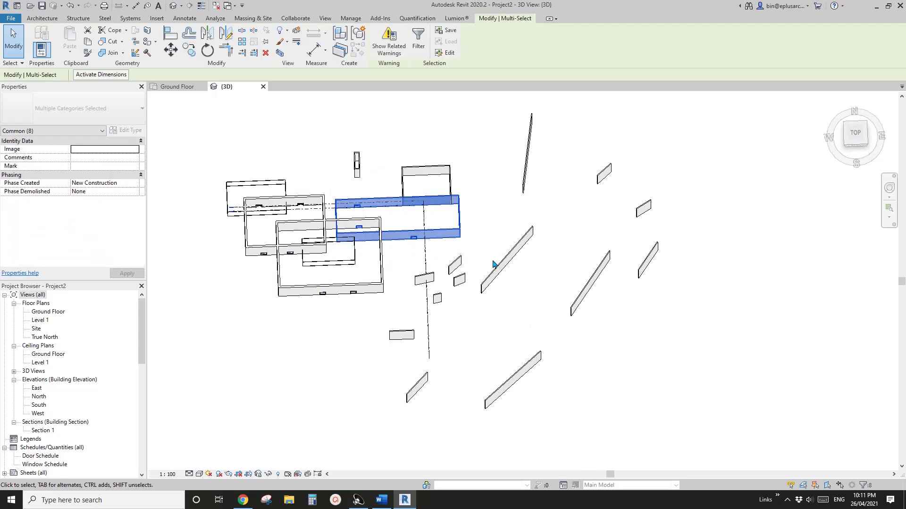
pyautogui.keyDown('shift'); pyautogui.moveTo(493, 254); pyautogui.dragTo(382, 226, button='middle'); pyautogui.keyUp('shift')
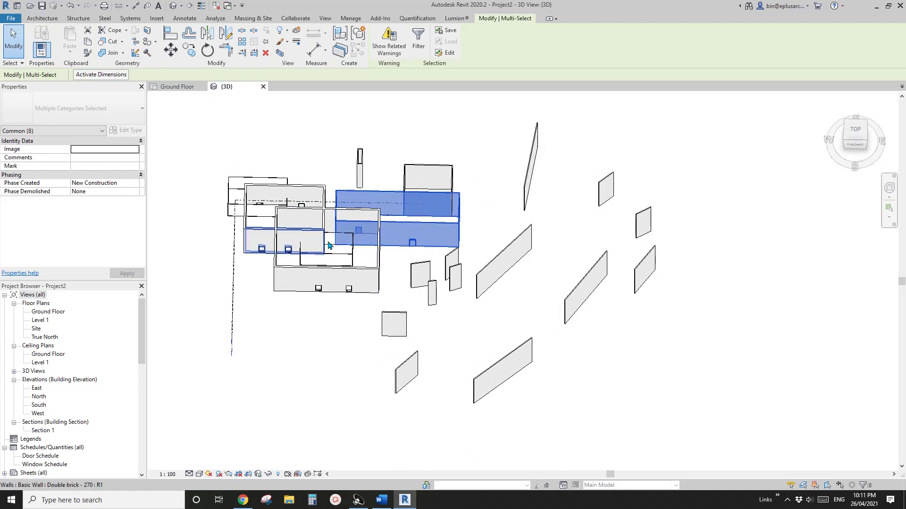
pyautogui.keyDown('shift'); pyautogui.moveTo(236, 190); pyautogui.dragTo(204, 170, button='middle'); pyautogui.keyUp('shift')
pyautogui.keyDown('ctrl'); pyautogui.moveTo(204, 171); pyautogui.dragTo(292, 230); pyautogui.keyUp('ctrl')
pyautogui.keyDown('shift'); pyautogui.moveTo(293, 230); pyautogui.dragTo(409, 242, button='middle'); pyautogui.keyUp('shift')
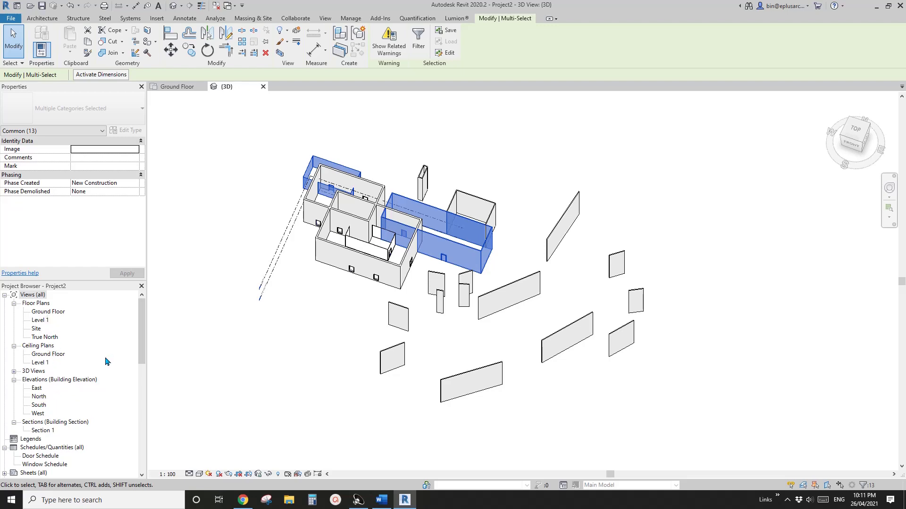
pyautogui.keyDown('shift'); pyautogui.moveTo(241, 324); pyautogui.dragTo(259, 313, button='middle'); pyautogui.keyUp('shift')
pyautogui.scroll(2, 344, 307)
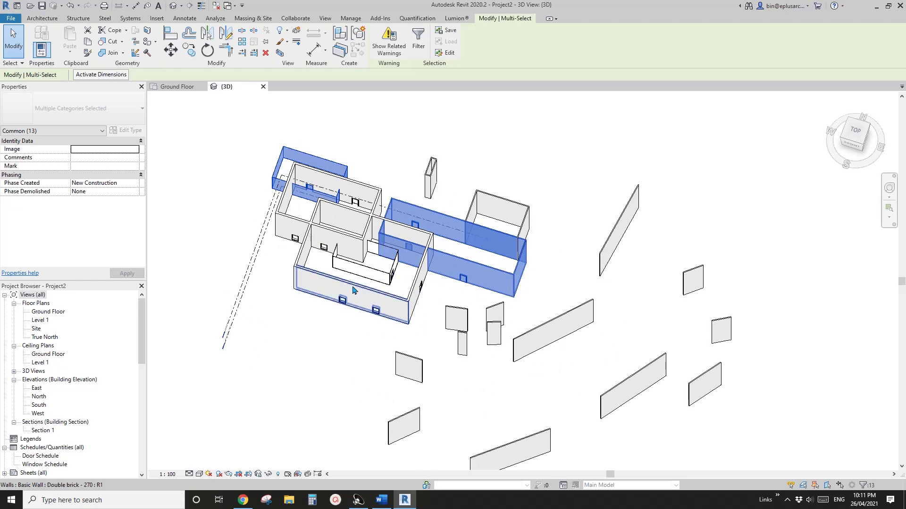
pyautogui.moveTo(353, 289); pyautogui.dragTo(361, 269, button='middle')
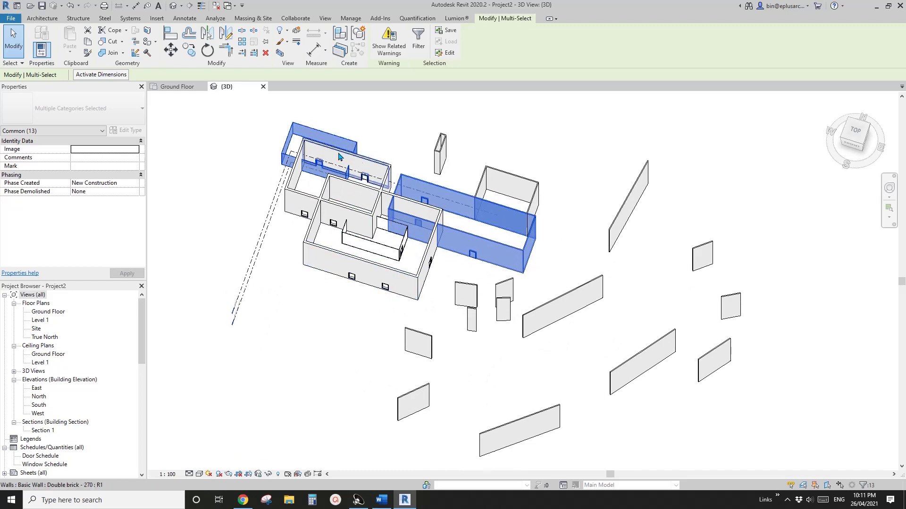
pyautogui.moveTo(339, 156); pyautogui.dragTo(336, 182, button='middle')
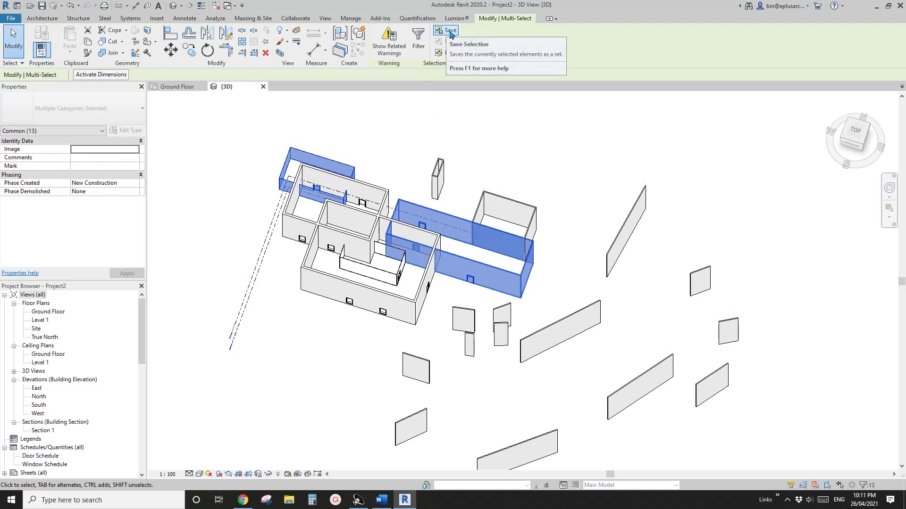
# Save the selected walls as a selection named 'To be red' and clear the selection
pyautogui.click(451, 37)
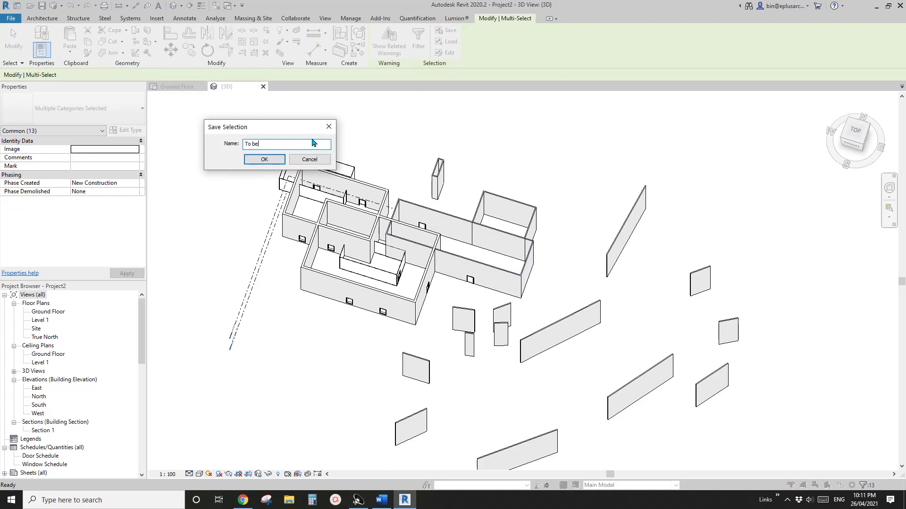
pyautogui.click(264, 159)
pyautogui.moveTo(512, 180); pyautogui.dragTo(576, 195, button='middle')
pyautogui.click(598, 170)
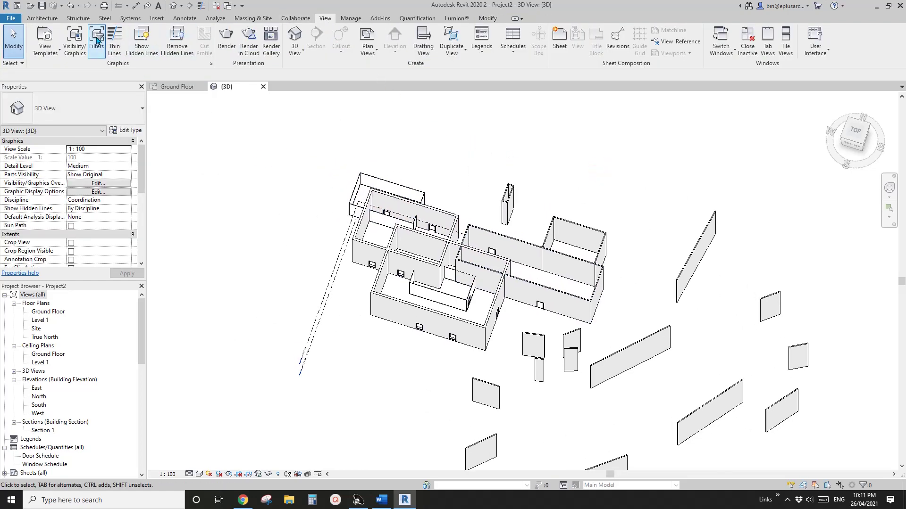
# Check that 'To be red' appears under Selection Filters in the Filters dialog, then cancel
pyautogui.click(97, 39)
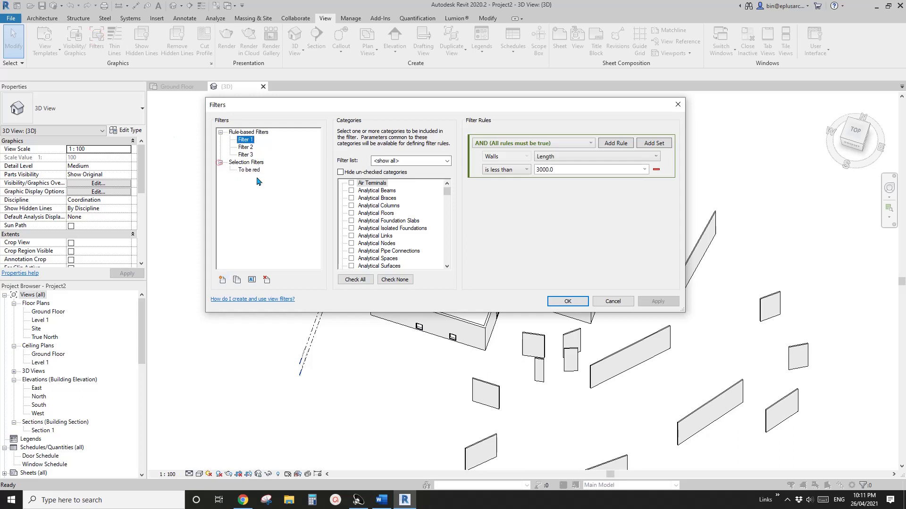
pyautogui.click(250, 171)
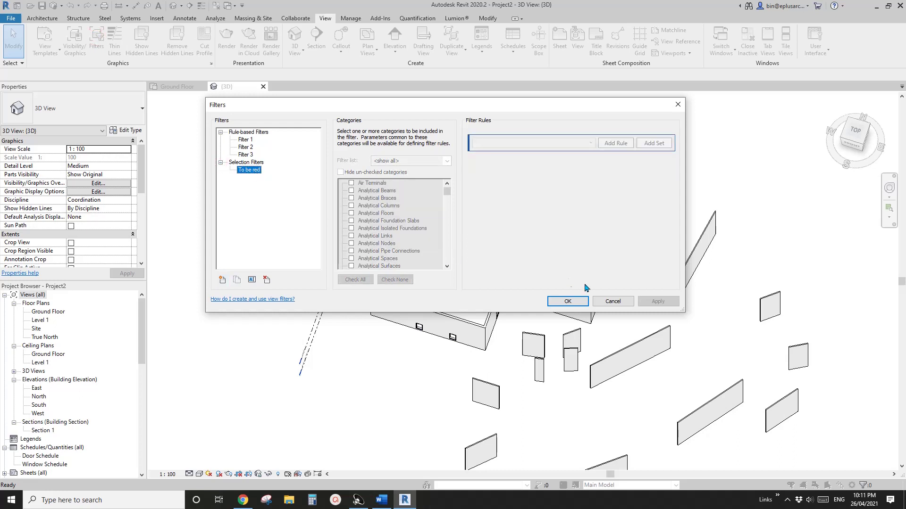
pyautogui.click(613, 302)
pyautogui.scroll(-4, 542, 271)
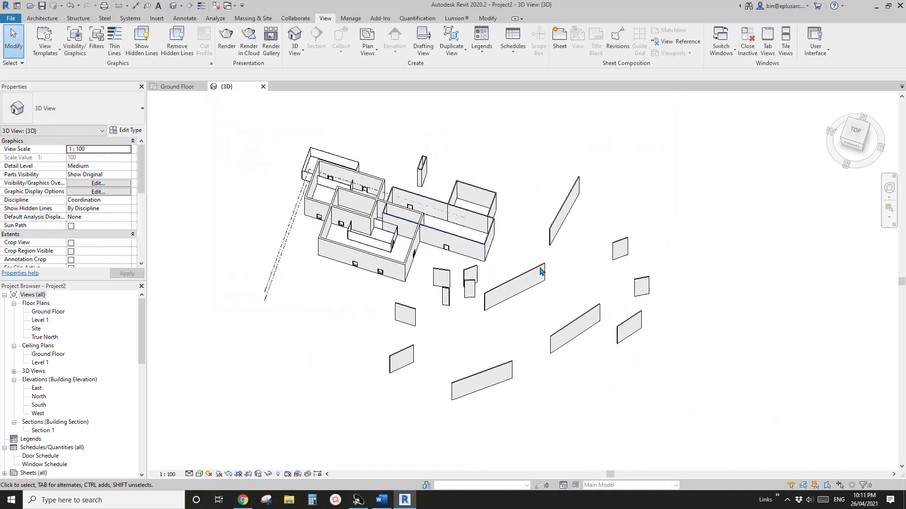
# Add the 'To be red' selection filter to the 3D view's Visibility/Graphics filters
pyautogui.moveTo(542, 272); pyautogui.dragTo(462, 193, button='middle')
pyautogui.press('v')
pyautogui.press('g')
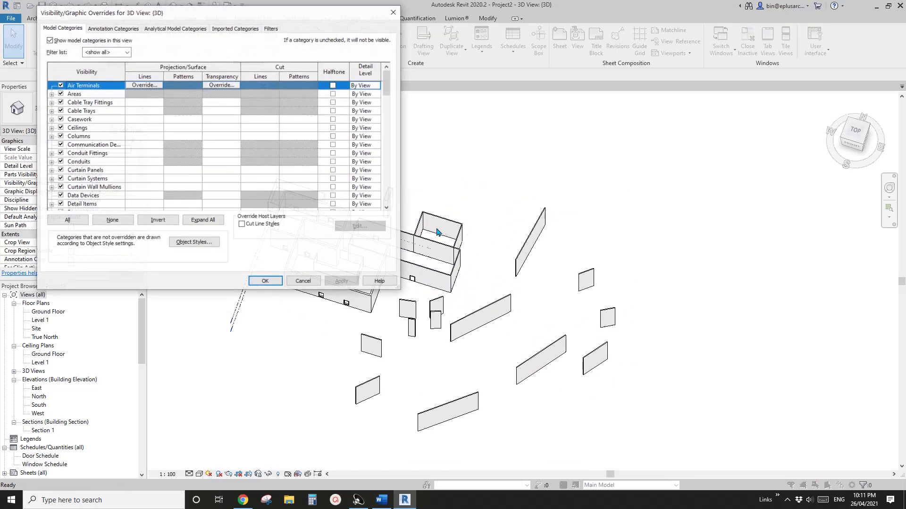
pyautogui.click(271, 29)
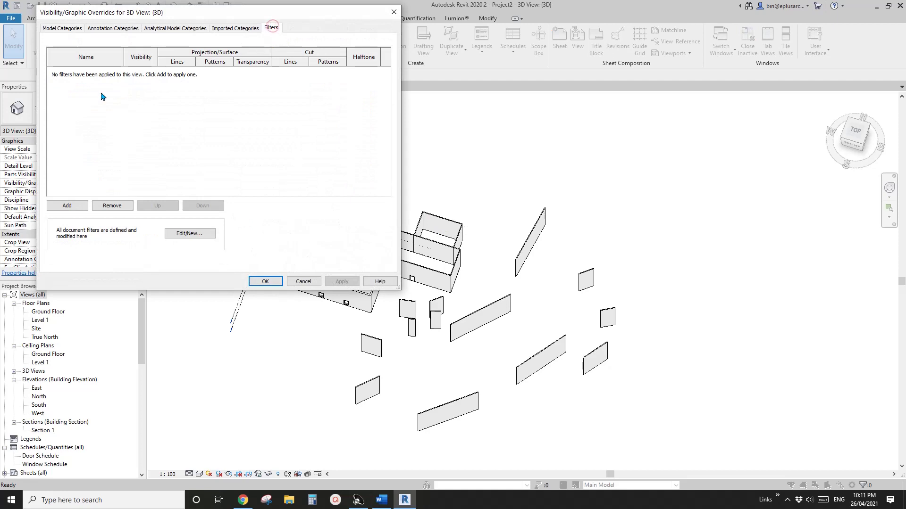
pyautogui.click(75, 207)
pyautogui.click(154, 169)
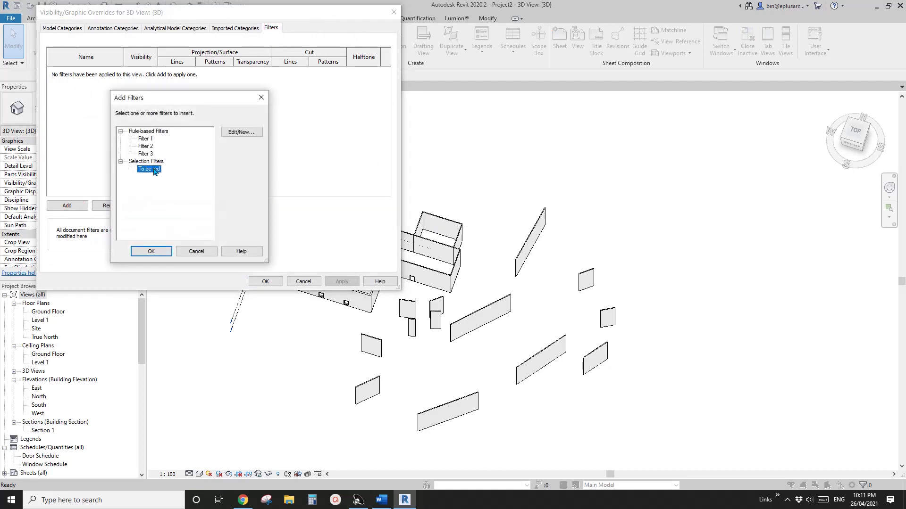
pyautogui.click(159, 255)
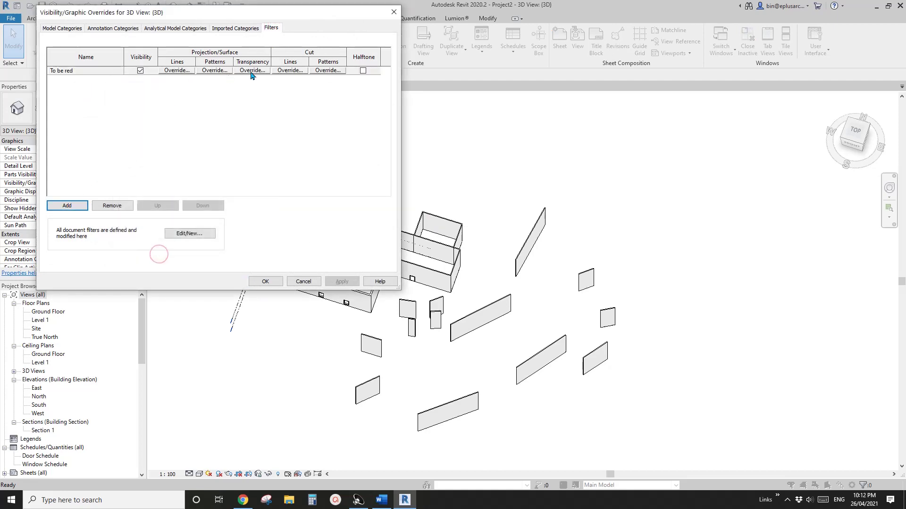
# Give 'To be red' a red Solid fill foreground pattern, then orbit to see the red walls
pyautogui.click(211, 71)
pyautogui.click(229, 121)
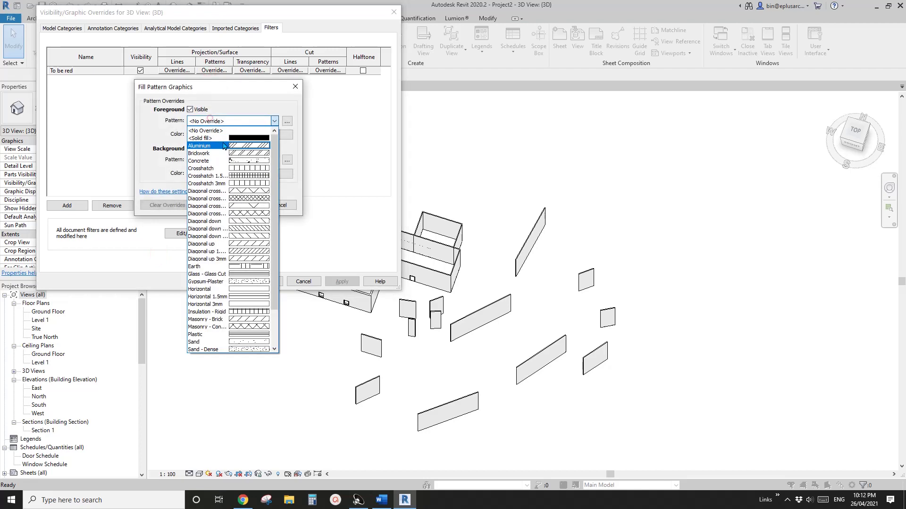
pyautogui.click(231, 137)
pyautogui.click(222, 135)
pyautogui.click(132, 159)
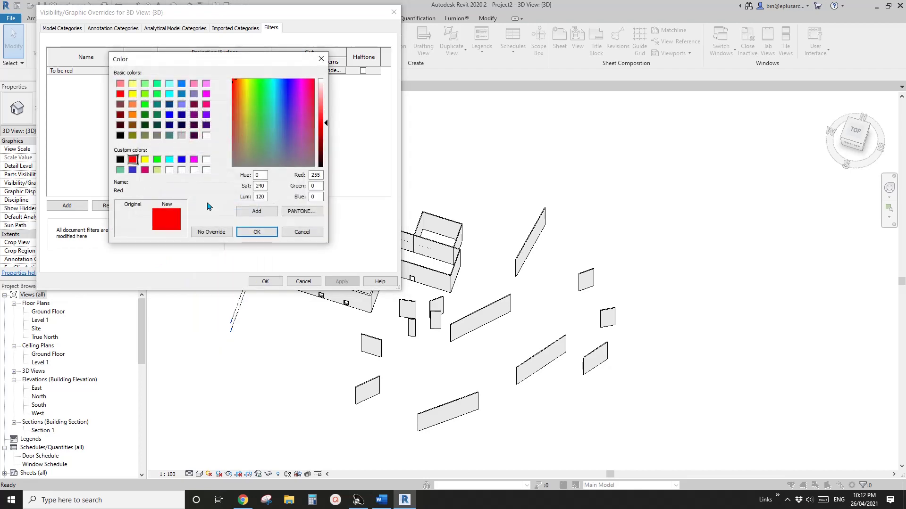
pyautogui.click(257, 231)
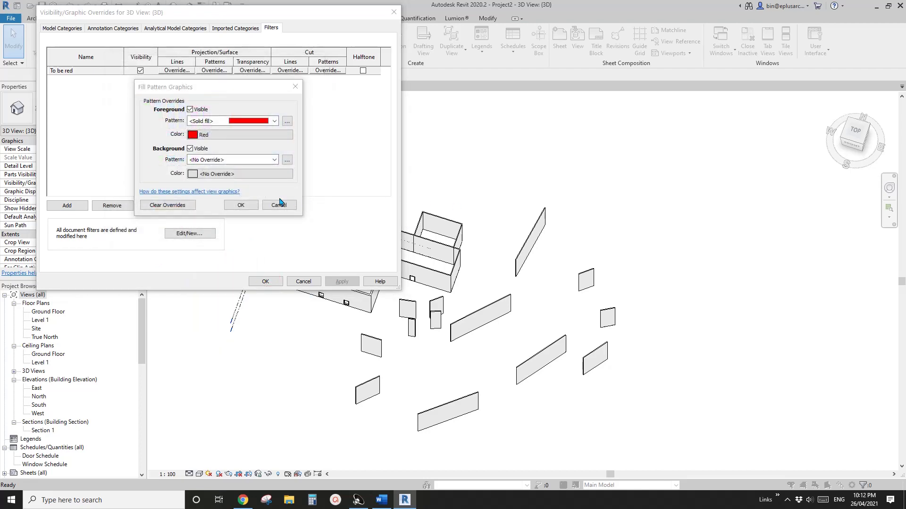
pyautogui.click(244, 206)
pyautogui.click(265, 281)
pyautogui.keyDown('shift'); pyautogui.moveTo(472, 202); pyautogui.dragTo(379, 215, button='middle'); pyautogui.keyUp('shift')
pyautogui.scroll(5, 378, 216)
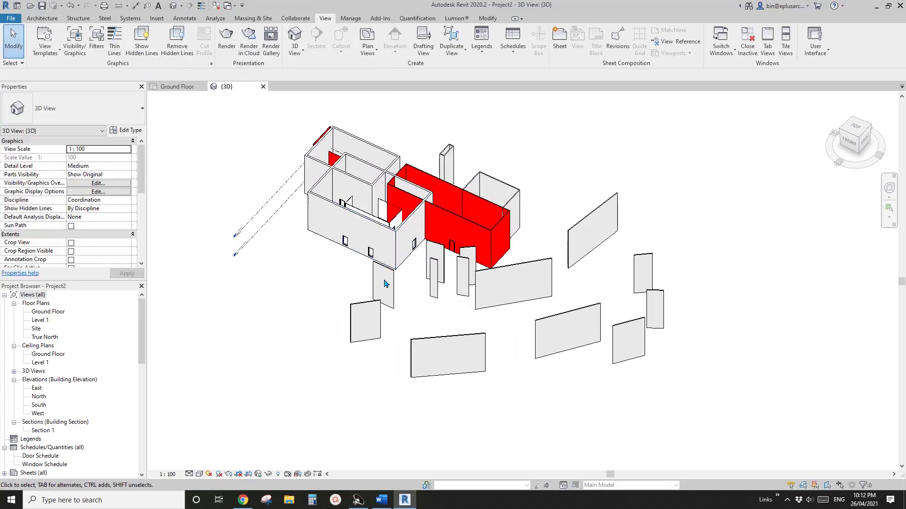
pyautogui.moveTo(365, 275); pyautogui.dragTo(388, 284, button='middle')
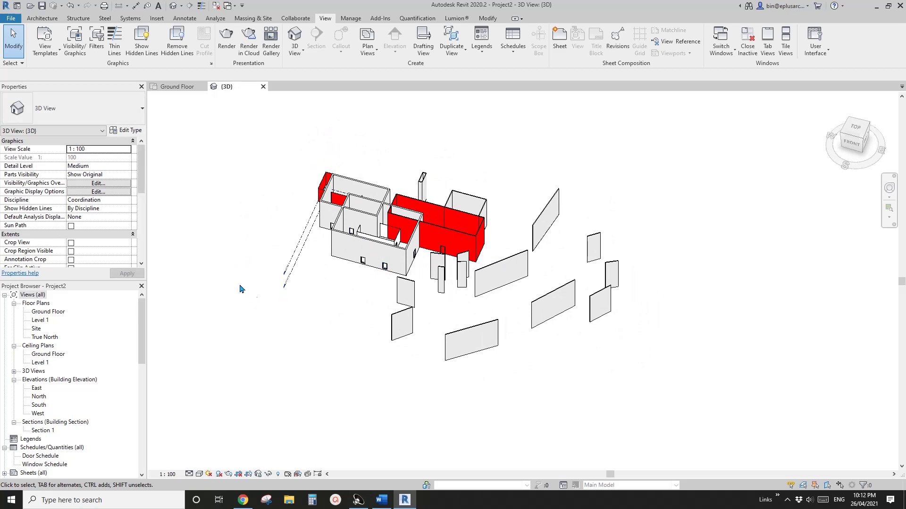
# Open the East elevation and add the 'To be red' filter to its visibility overrides
pyautogui.doubleClick(38, 388)
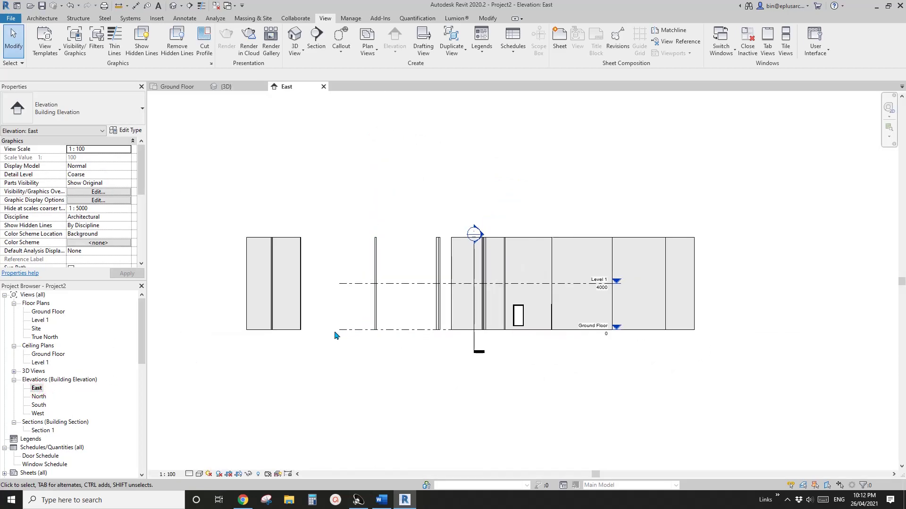
pyautogui.moveTo(334, 335); pyautogui.dragTo(378, 289, button='middle')
pyautogui.press('v')
pyautogui.press('g')
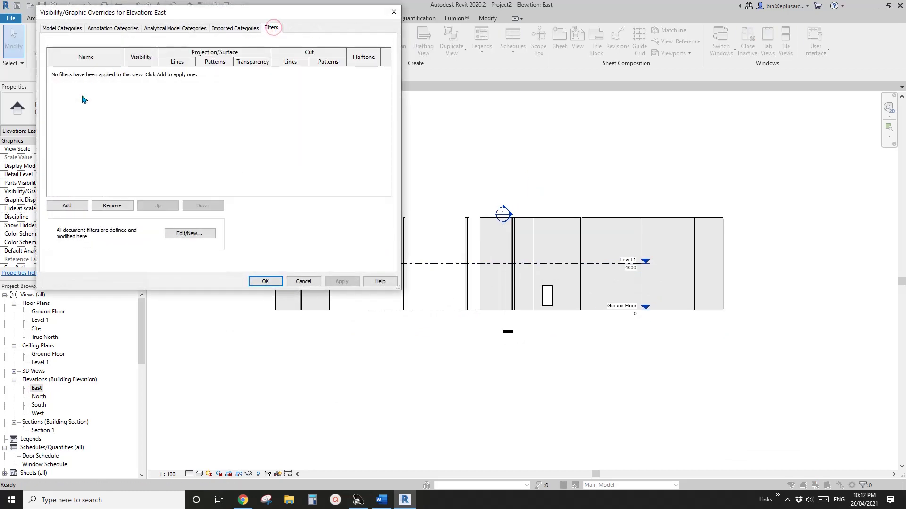
pyautogui.click(68, 205)
pyautogui.click(148, 169)
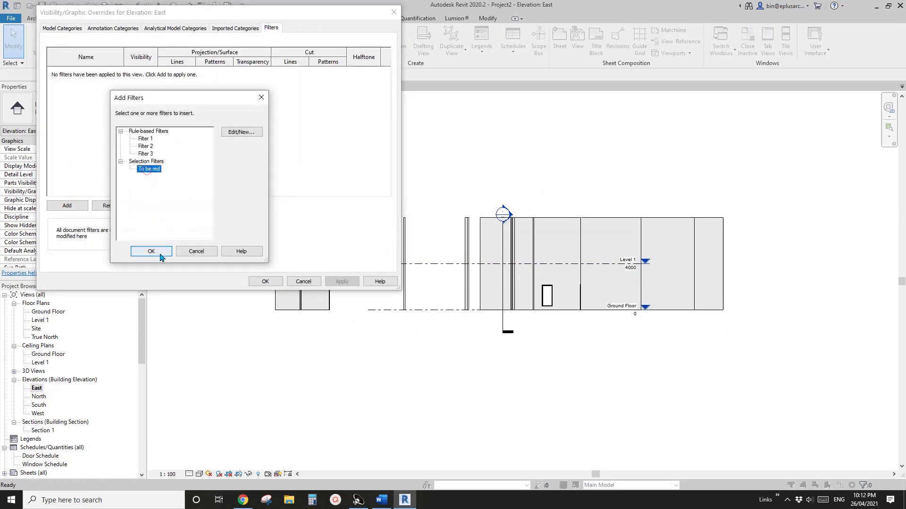
pyautogui.click(151, 251)
# Set the filter's surface pattern to a red Solid fill and apply the overrides
pyautogui.click(214, 70)
pyautogui.click(197, 122)
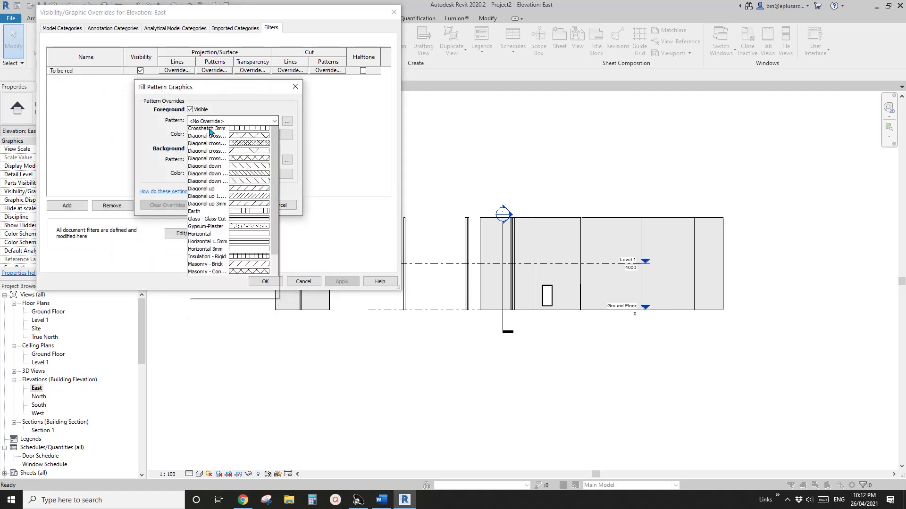
pyautogui.scroll(2, 222, 141)
pyautogui.click(227, 130)
pyautogui.click(236, 135)
pyautogui.click(133, 159)
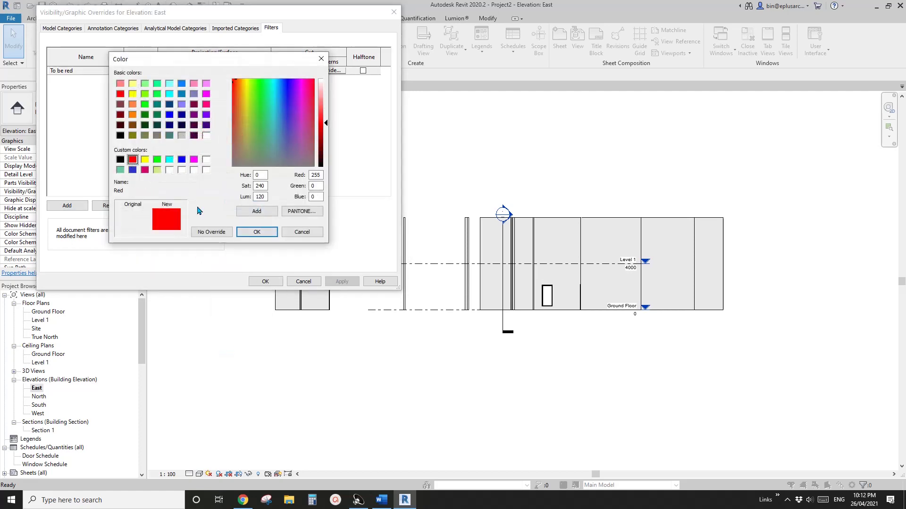
pyautogui.click(256, 232)
pyautogui.click(241, 205)
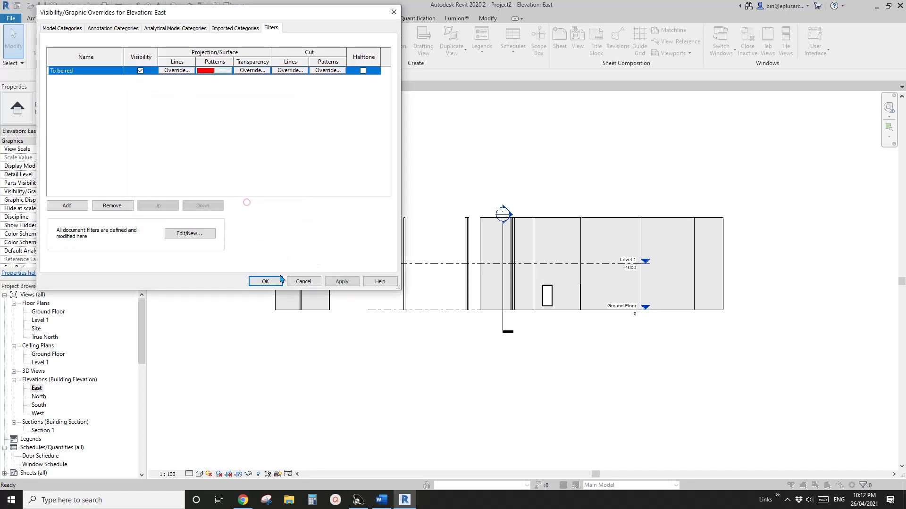
pyautogui.click(265, 281)
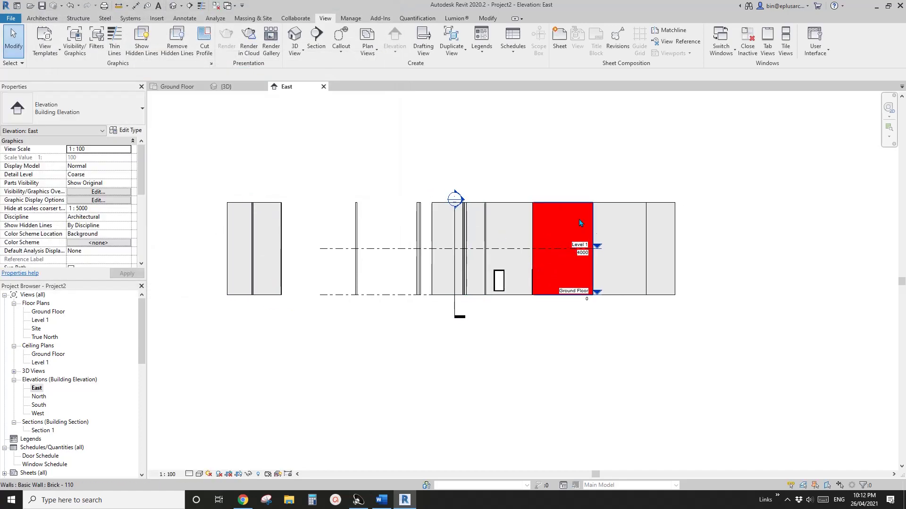
pyautogui.scroll(1, 597, 239)
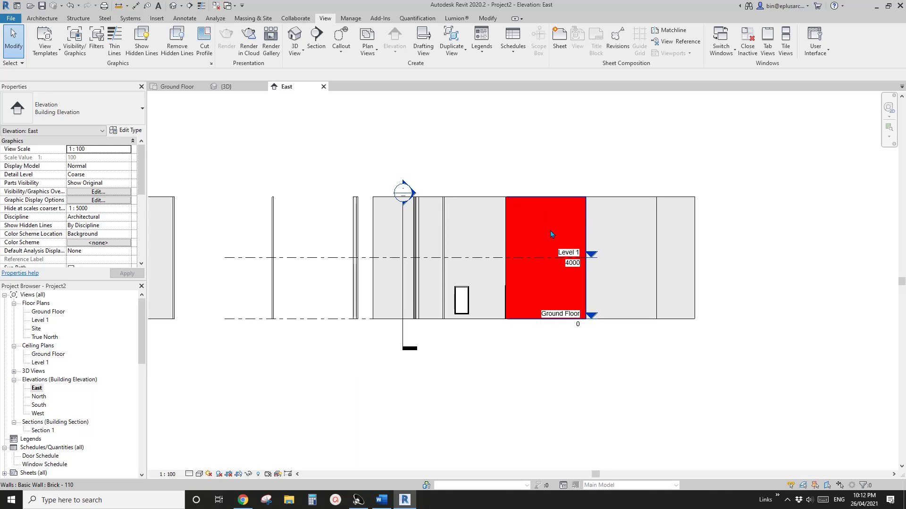
pyautogui.rightClick(634, 229)
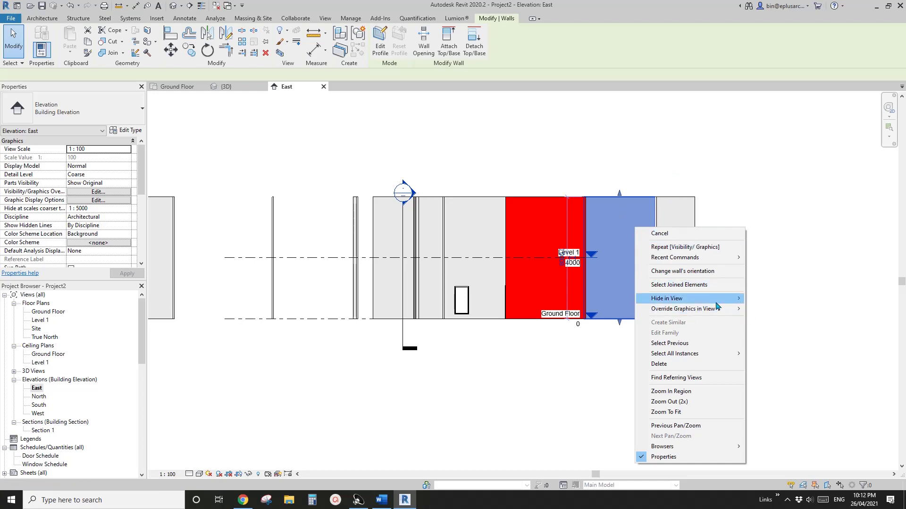
pyautogui.moveTo(726, 312)
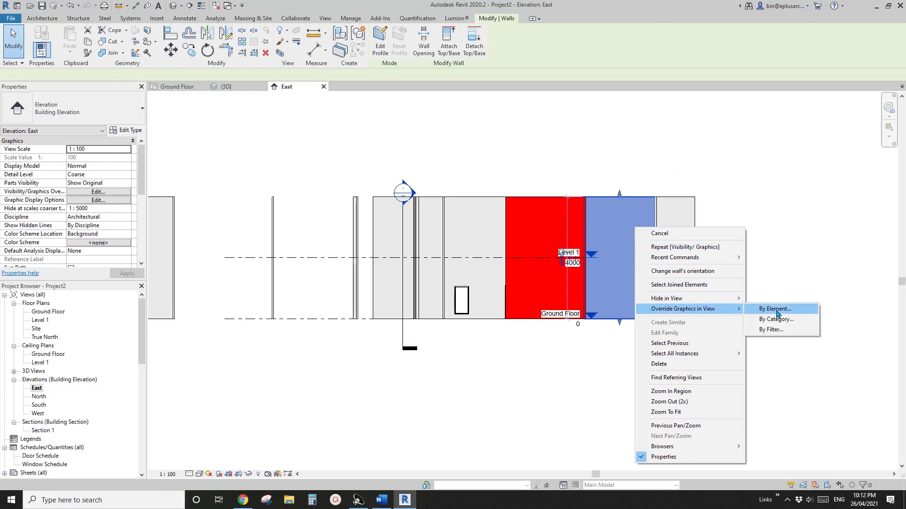
pyautogui.click(798, 224)
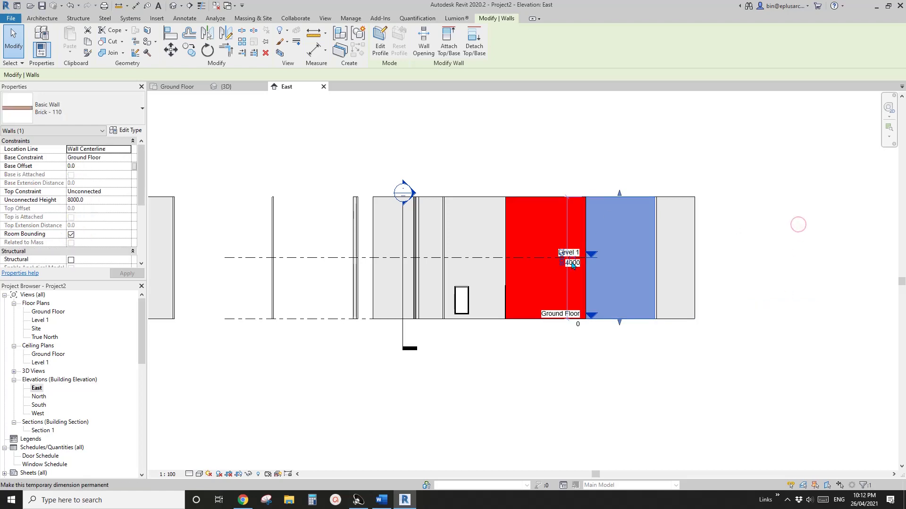
pyautogui.press('Escape')
pyautogui.scroll(-2, 533, 274)
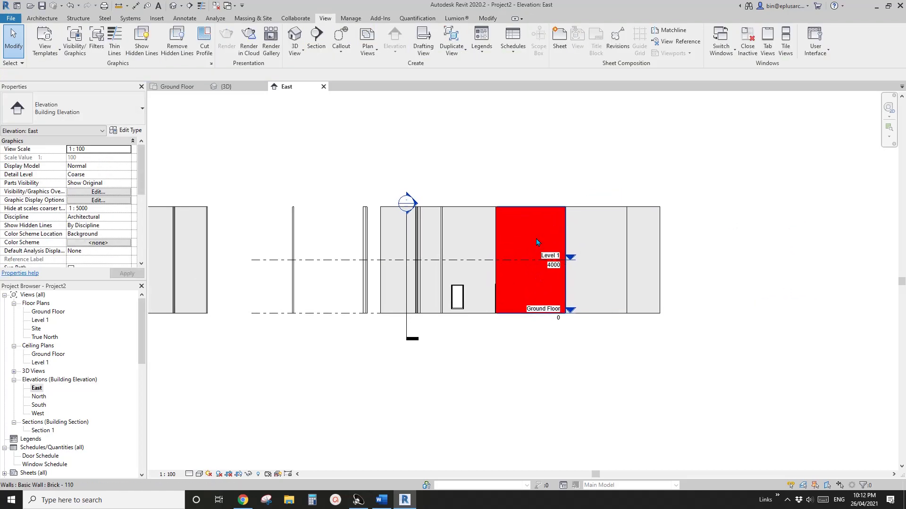
pyautogui.scroll(-1, 340, 354)
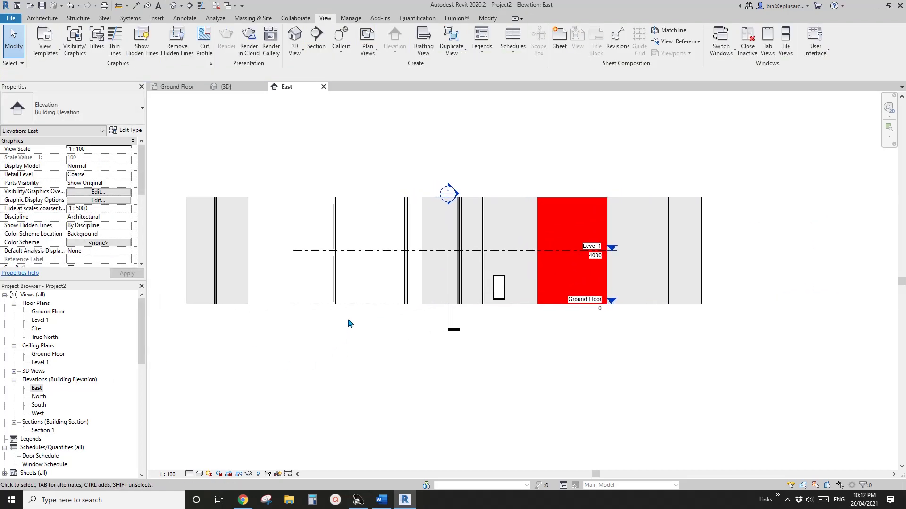
pyautogui.scroll(-1, 383, 335)
pyautogui.click(38, 388)
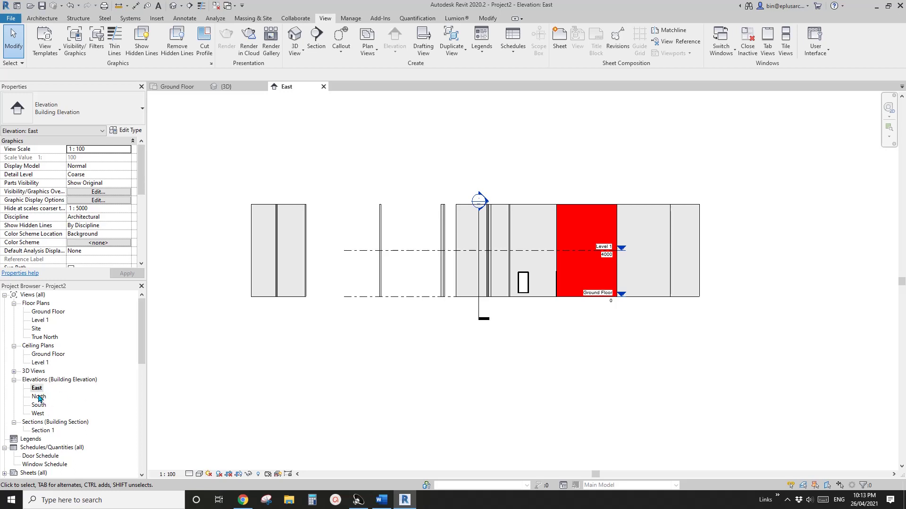
pyautogui.click(38, 389)
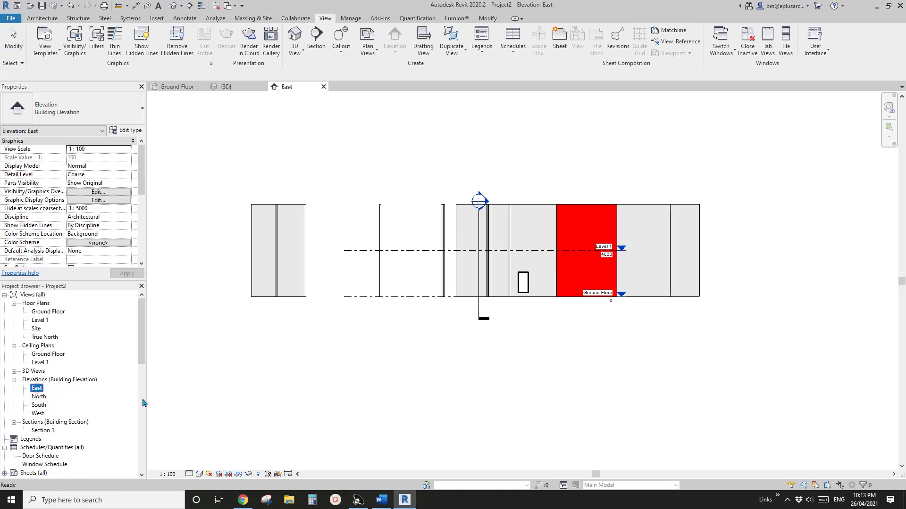
# From Graphic Display Options, save the East elevation settings as a view template named 'Filter'
pyautogui.click(198, 475)
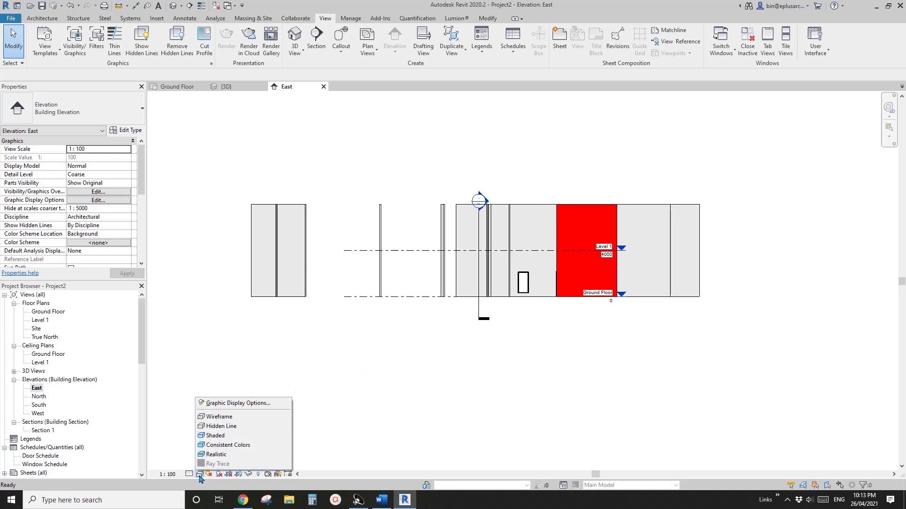
pyautogui.click(240, 404)
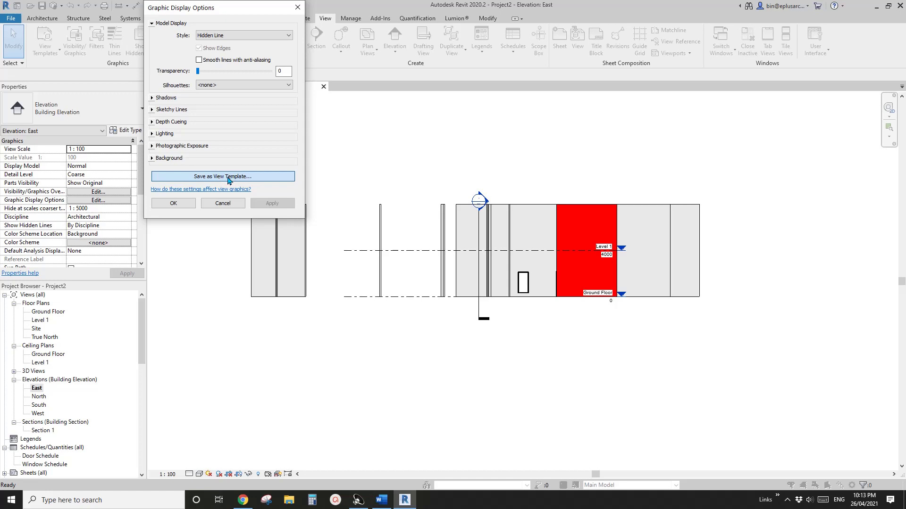
pyautogui.click(228, 181)
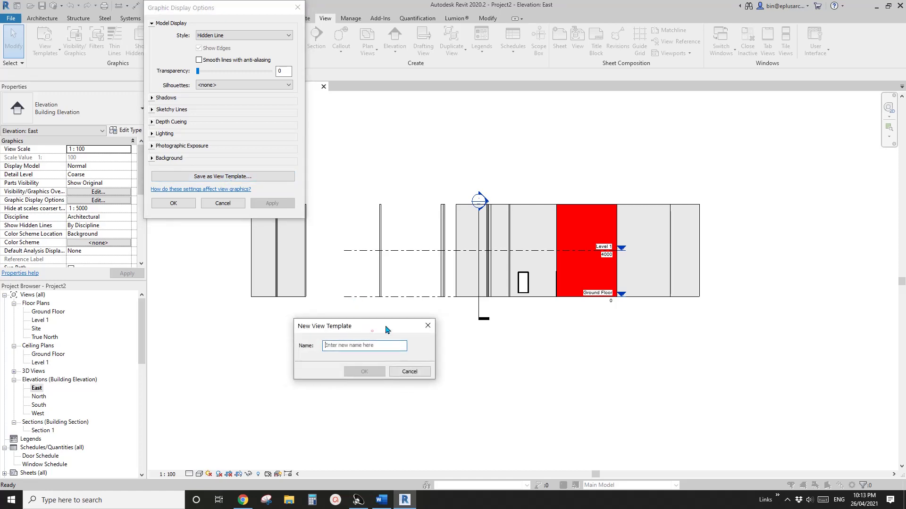
pyautogui.click(367, 330)
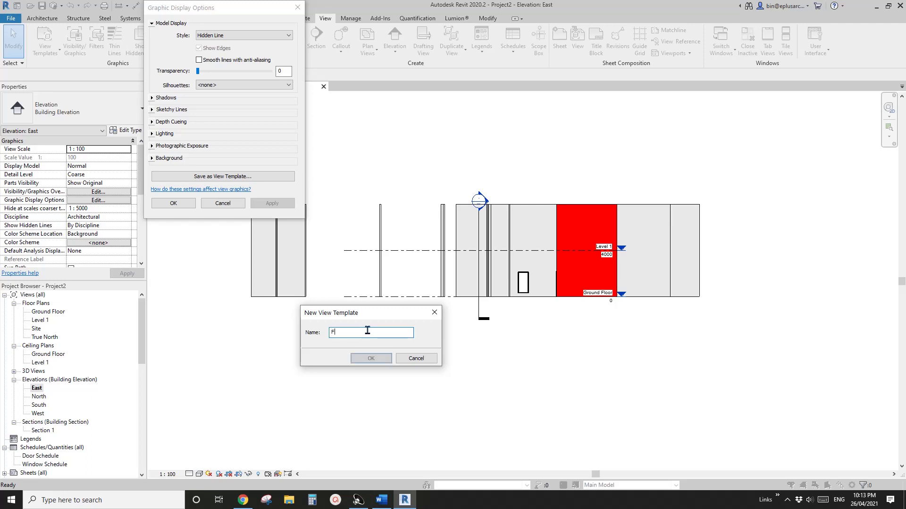
pyautogui.press('BackSpace')
pyautogui.write('Filter')
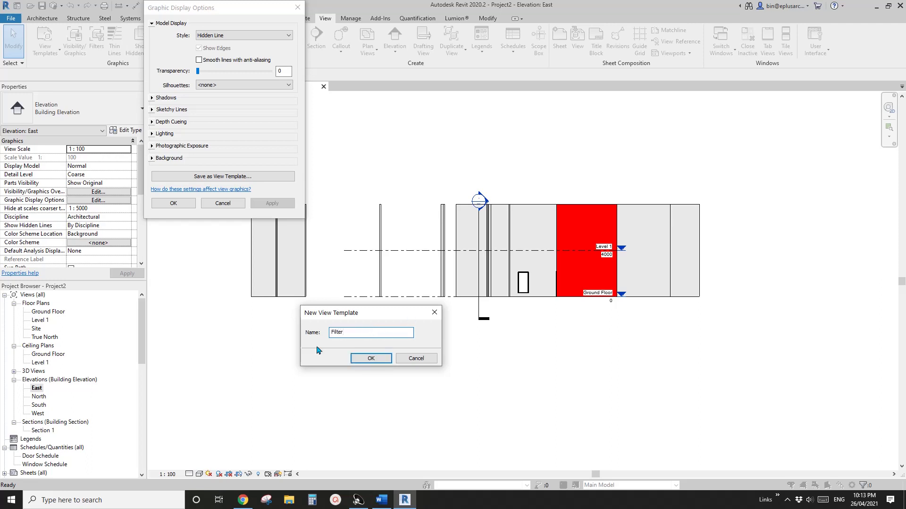
pyautogui.click(381, 363)
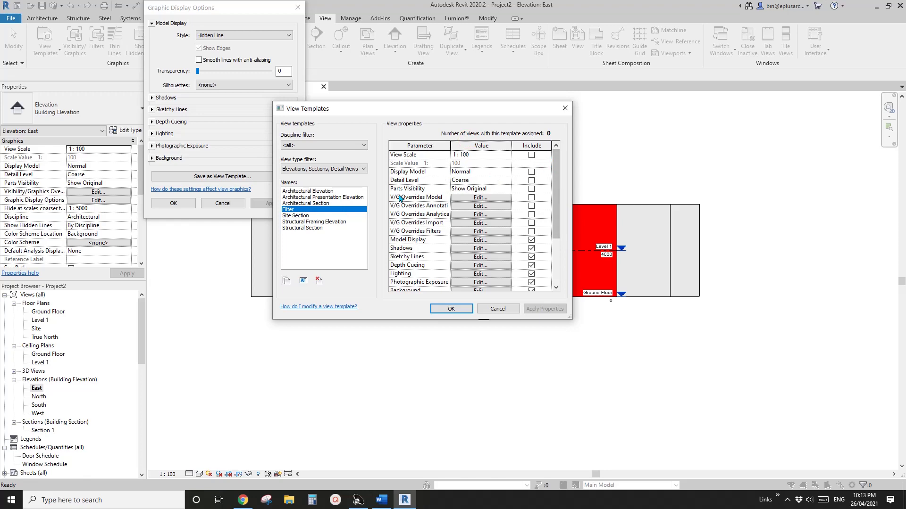
# Exclude Model Display, Shadows, Sketchy Lines, Depth Cueing, Lighting, Photographic Exposure and Background from the template
pyautogui.scroll(-2, 533, 198)
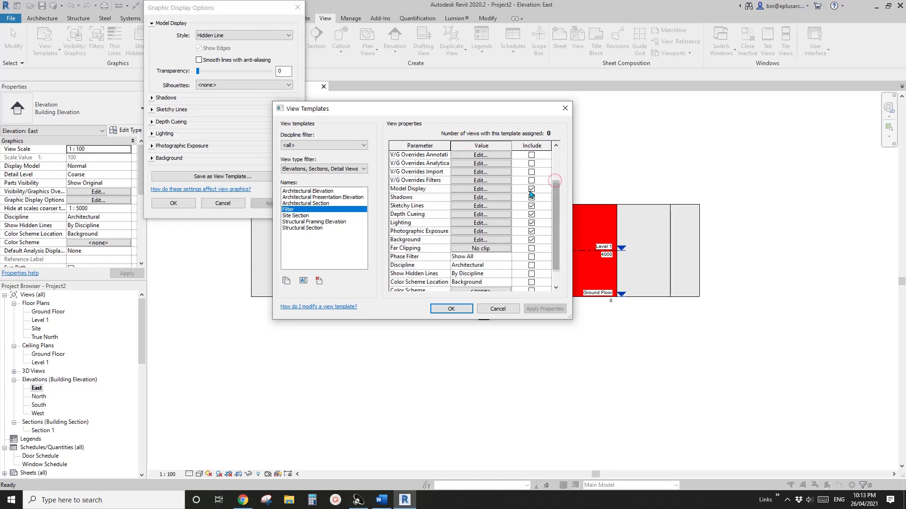
pyautogui.click(531, 188)
pyautogui.click(531, 197)
pyautogui.click(531, 205)
pyautogui.click(531, 214)
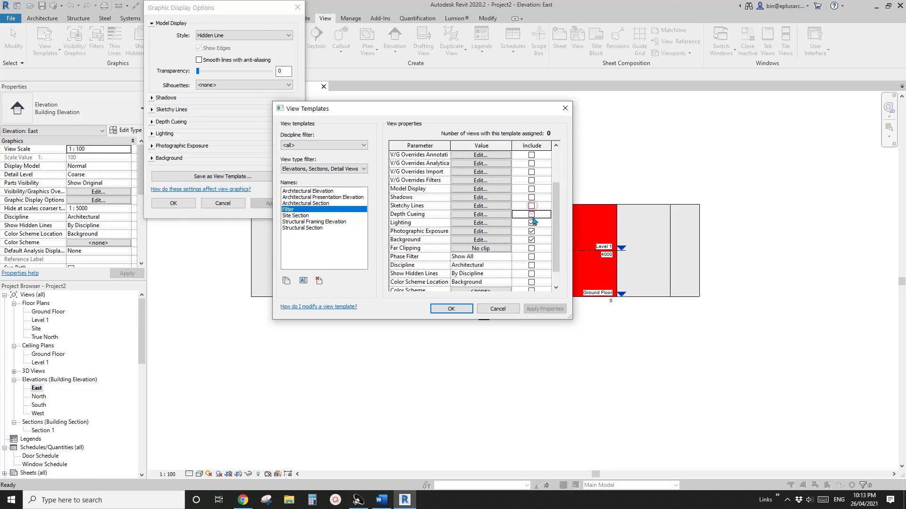
pyautogui.click(531, 223)
pyautogui.click(531, 231)
pyautogui.click(531, 240)
# Include V/G Overrides Filters in the Filter template and save the template settings
pyautogui.scroll(-1, 555, 255)
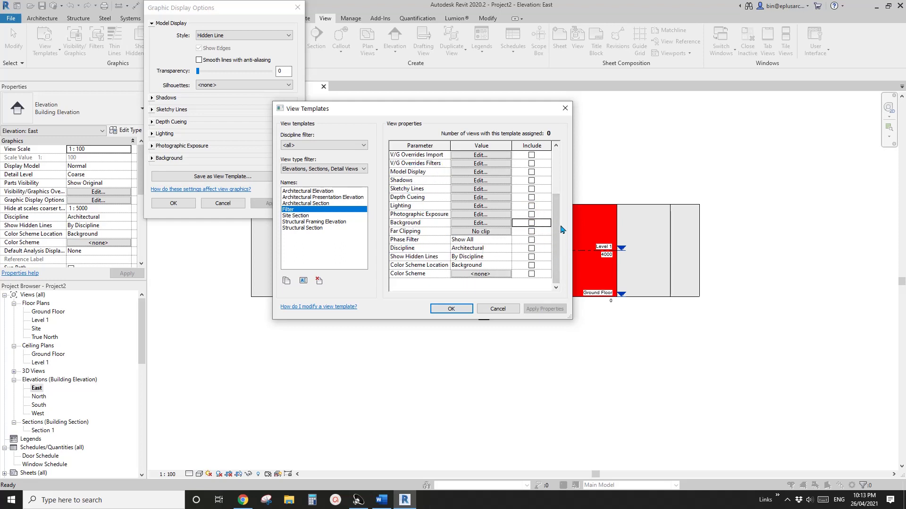
pyautogui.scroll(3, 562, 230)
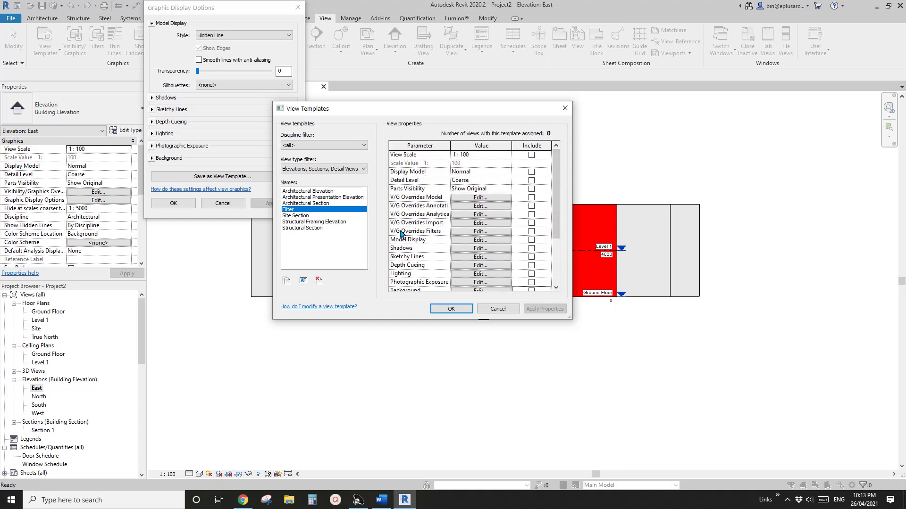
pyautogui.click(531, 232)
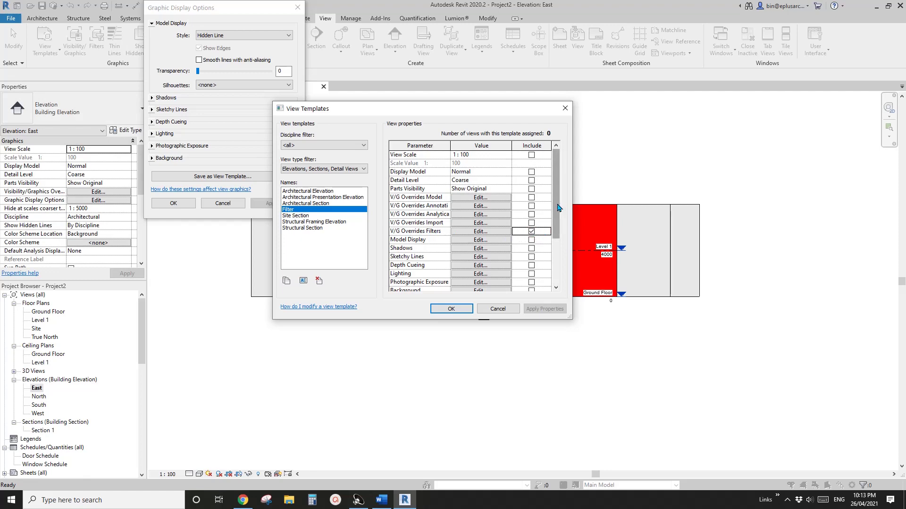
pyautogui.scroll(-3, 564, 279)
pyautogui.scroll(3, 564, 278)
pyautogui.scroll(-2, 564, 279)
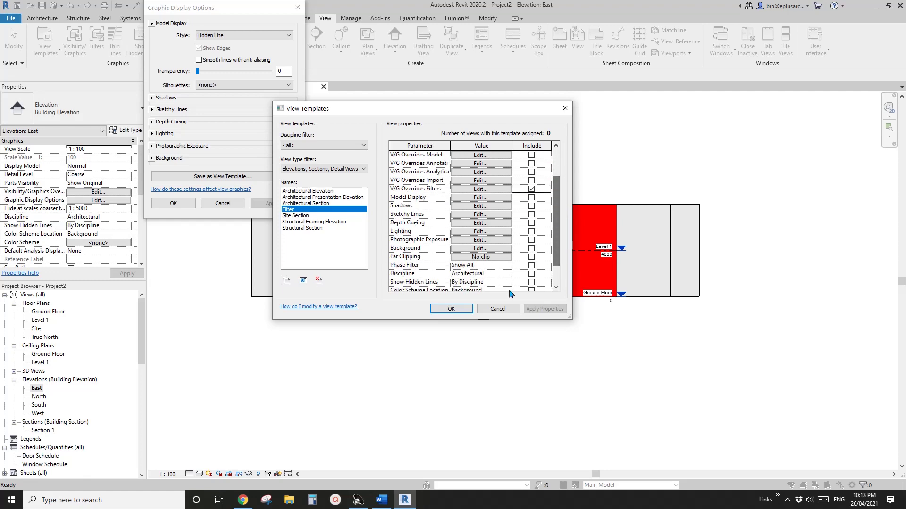
pyautogui.click(451, 309)
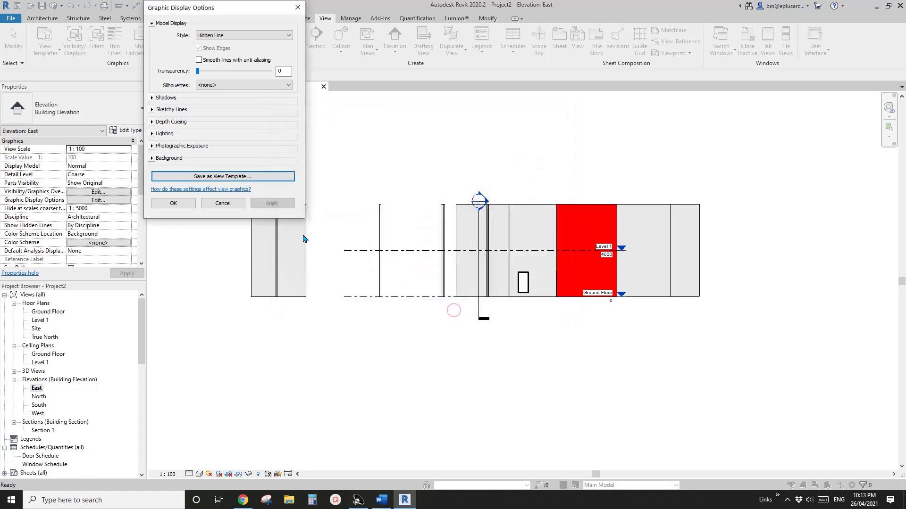
# Confirm Graphic Display Options and select the North, South and West elevations in the Project Browser
pyautogui.click(174, 203)
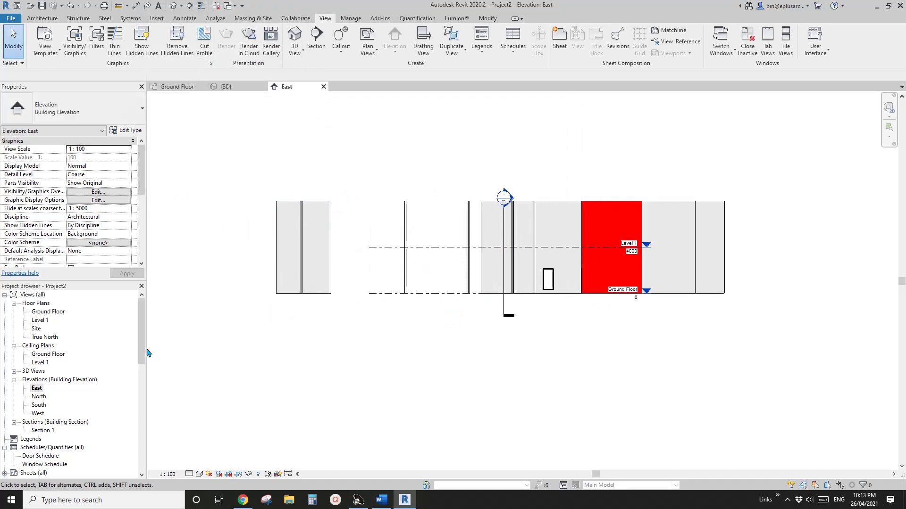
pyautogui.click(37, 397)
pyautogui.keyDown('shift'); pyautogui.click(37, 414); pyautogui.keyUp('shift')
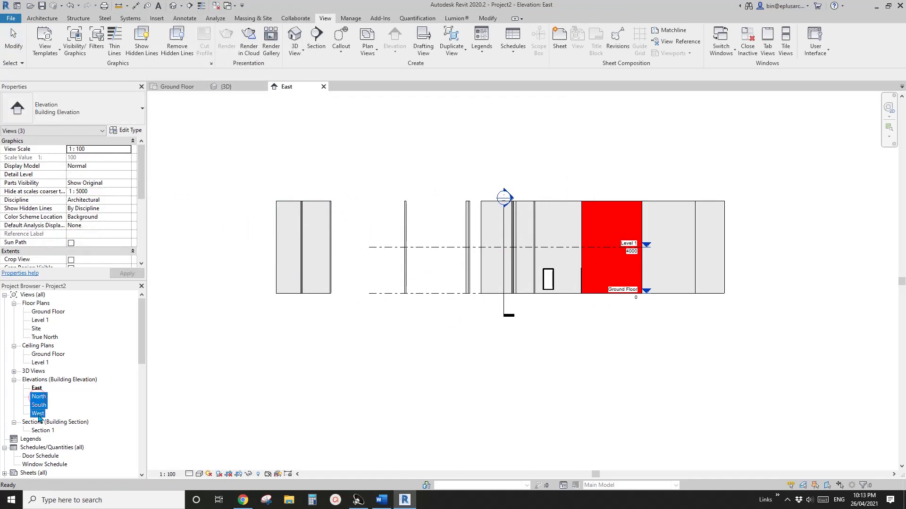
pyautogui.rightClick(39, 404)
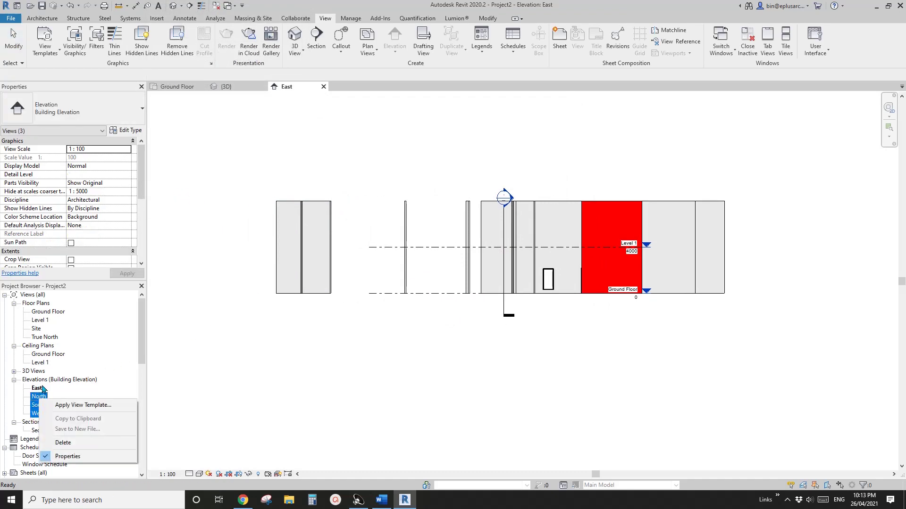
pyautogui.press('Escape')
pyautogui.click(38, 414)
pyautogui.keyDown('shift'); pyautogui.click(47, 396); pyautogui.keyUp('shift')
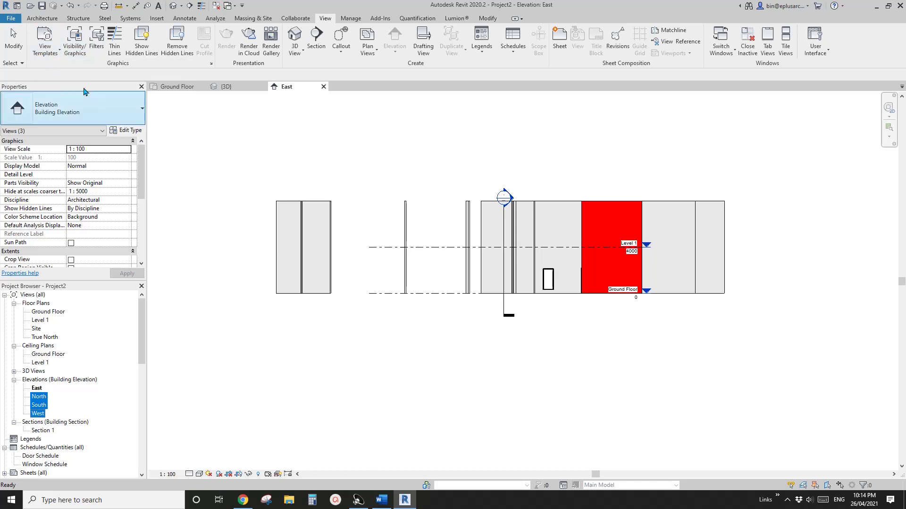
# Open the North elevation view
pyautogui.click(46, 52)
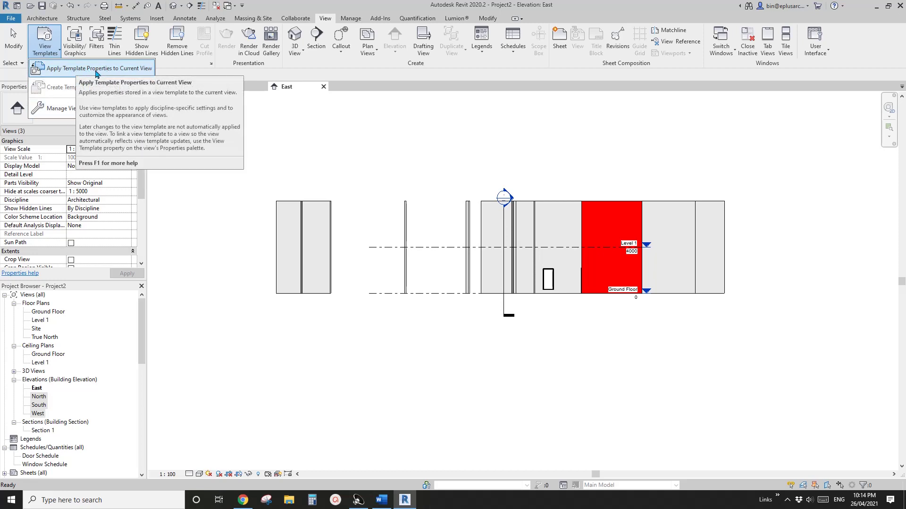
pyautogui.click(41, 401)
pyautogui.doubleClick(40, 397)
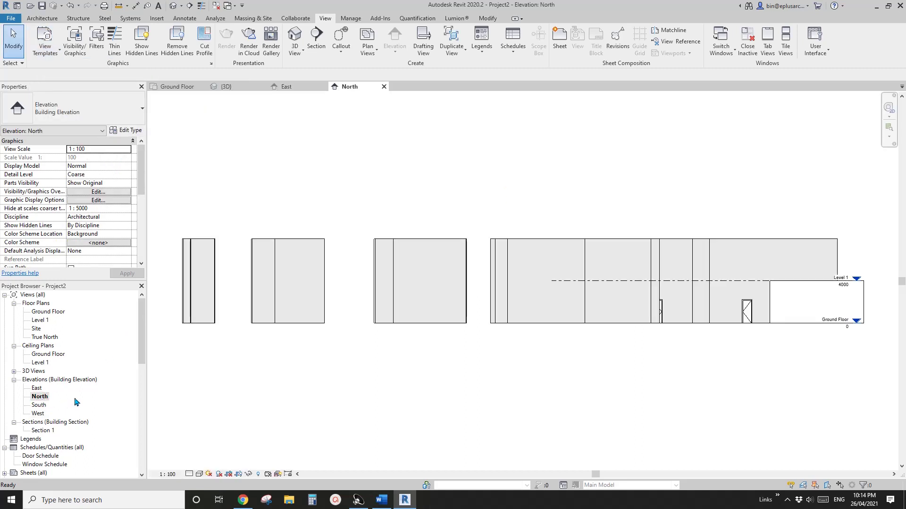
# Apply the Filter template's properties to the North elevation
pyautogui.click(45, 43)
pyautogui.click(78, 70)
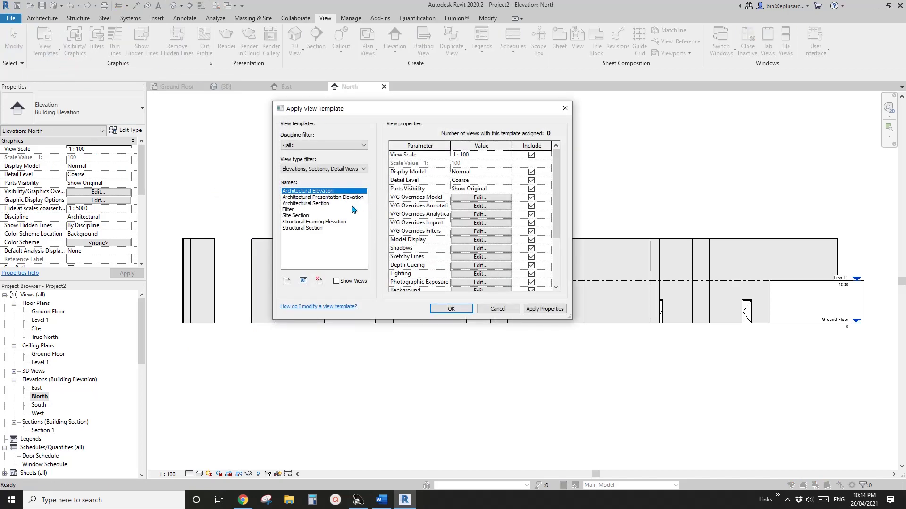
pyautogui.click(293, 210)
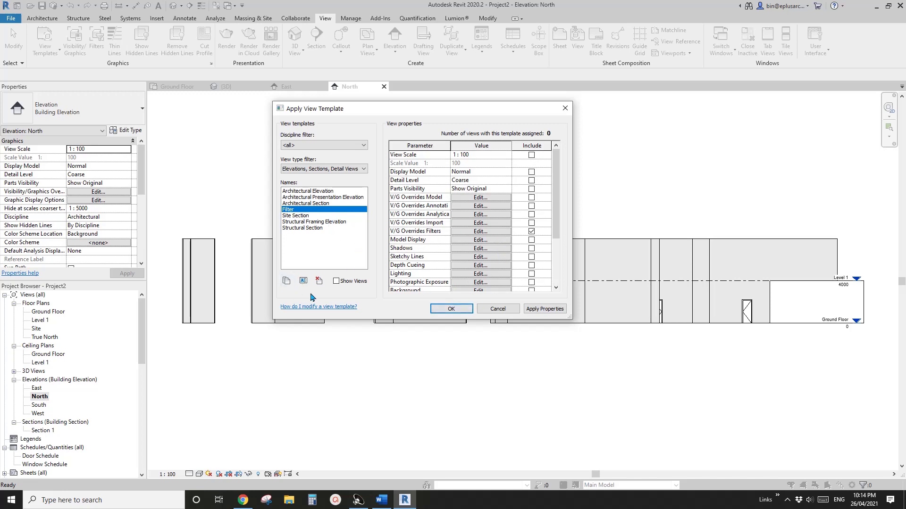
pyautogui.click(451, 308)
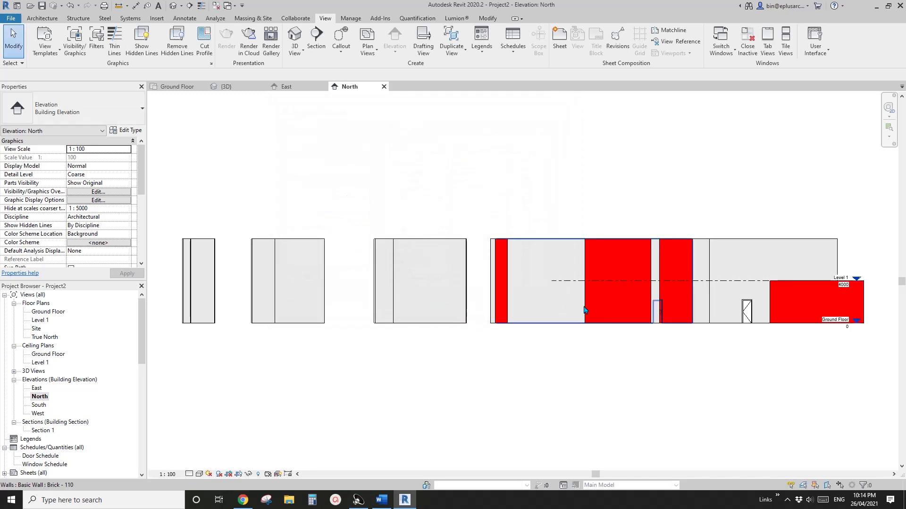
pyautogui.moveTo(142, 150); pyautogui.dragTo(140, 256)
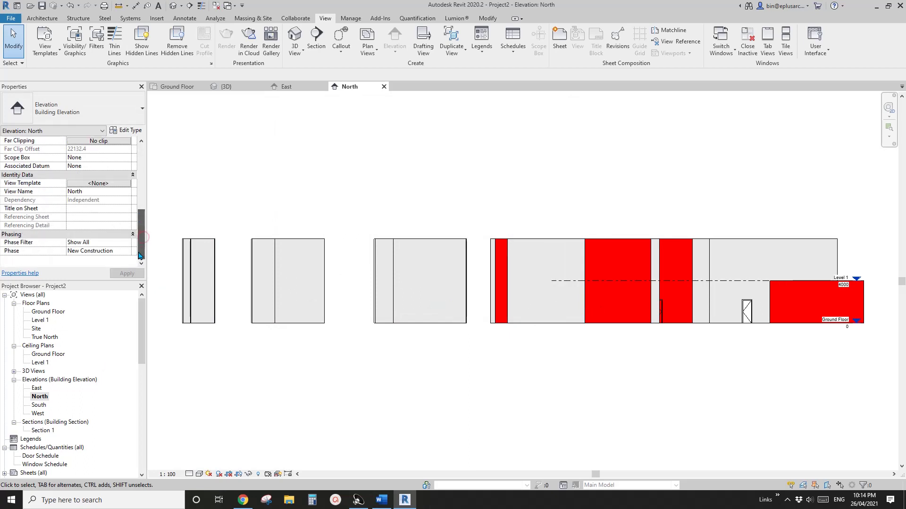
# Review the view's assigned View Template without changes, then select the South elevation
pyautogui.click(105, 183)
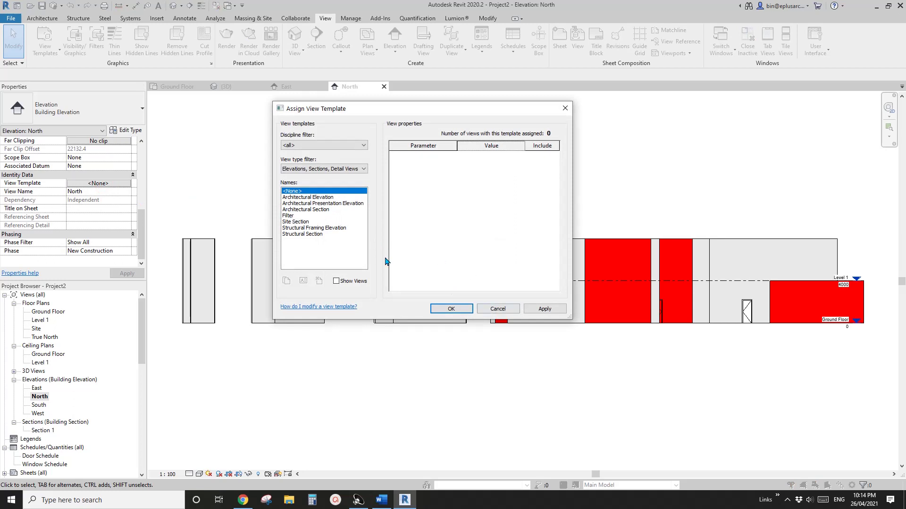
pyautogui.click(498, 309)
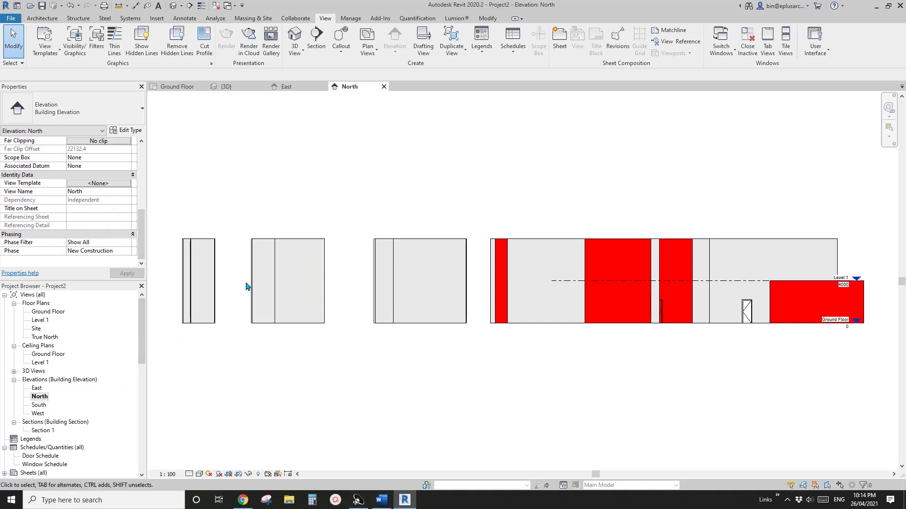
pyautogui.click(40, 406)
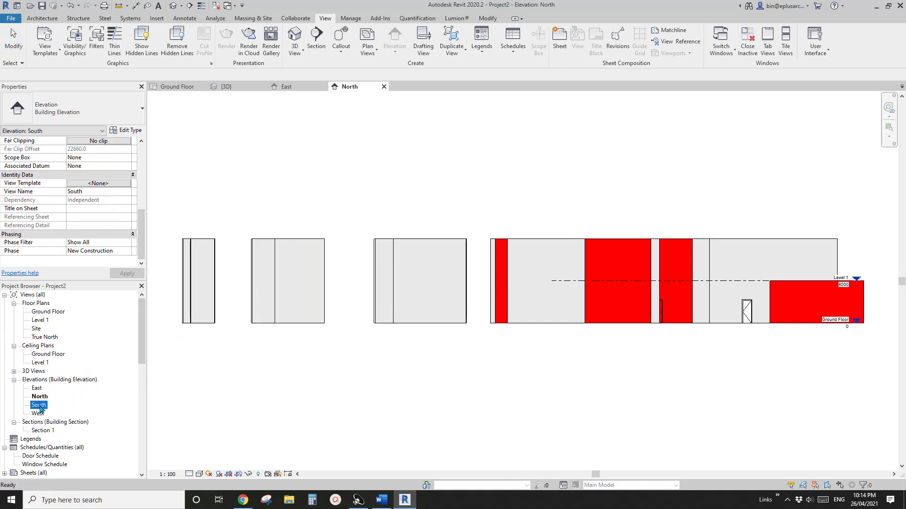
# Select the South and West elevations plus all floor, ceiling and True North plans
pyautogui.keyDown('ctrl'); pyautogui.click(39, 414); pyautogui.keyUp('ctrl')
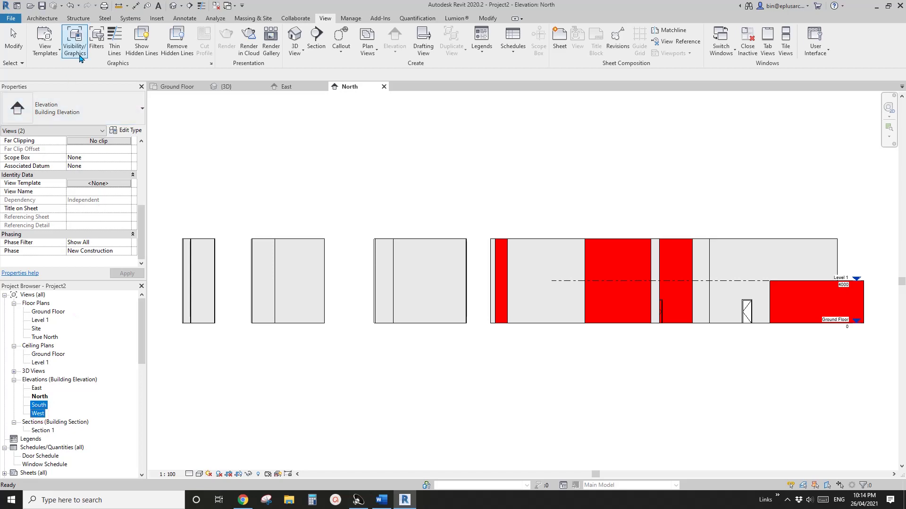
pyautogui.press('Return')
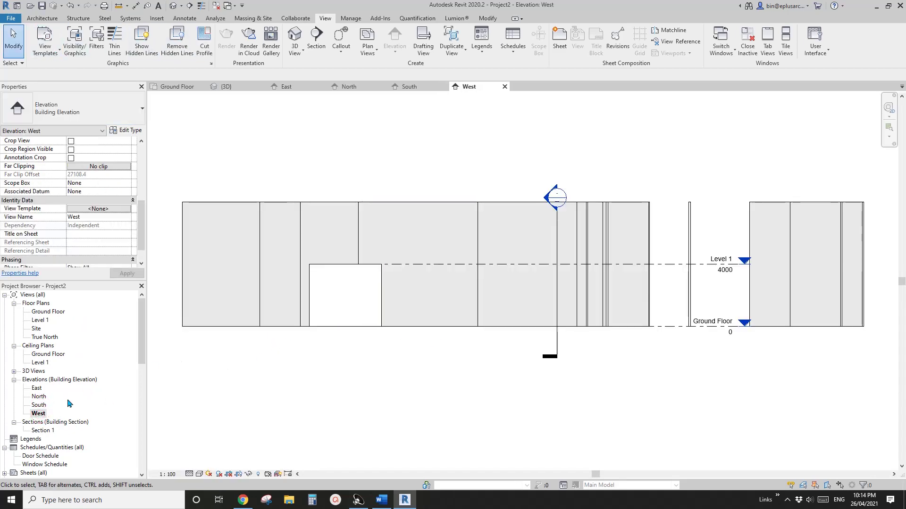
pyautogui.doubleClick(38, 406)
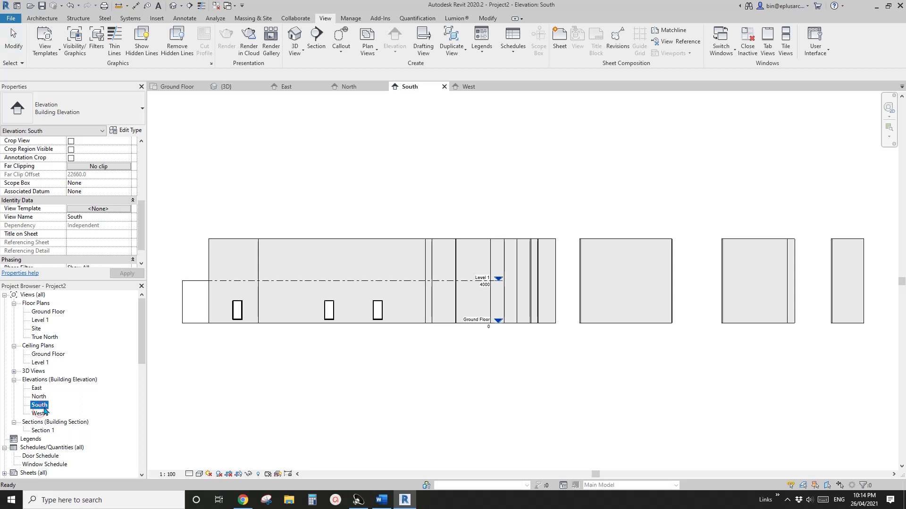
pyautogui.keyDown('ctrl'); pyautogui.click(38, 414); pyautogui.keyUp('ctrl')
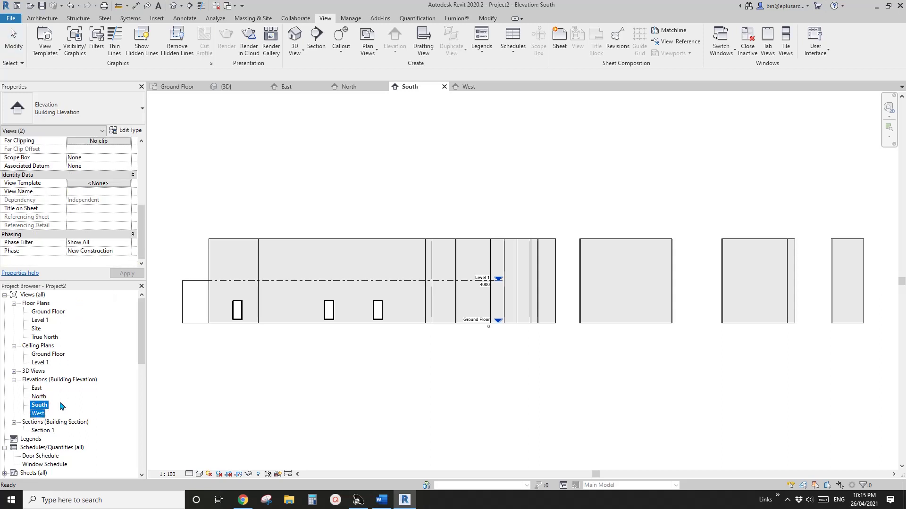
pyautogui.keyDown('ctrl'); pyautogui.click(44, 362); pyautogui.keyUp('ctrl')
pyautogui.keyDown('ctrl'); pyautogui.click(44, 355); pyautogui.keyUp('ctrl')
pyautogui.keyDown('ctrl'); pyautogui.click(40, 320); pyautogui.keyUp('ctrl')
pyautogui.keyDown('ctrl'); pyautogui.click(37, 329); pyautogui.keyUp('ctrl')
pyautogui.keyDown('ctrl'); pyautogui.click(45, 312); pyautogui.keyUp('ctrl')
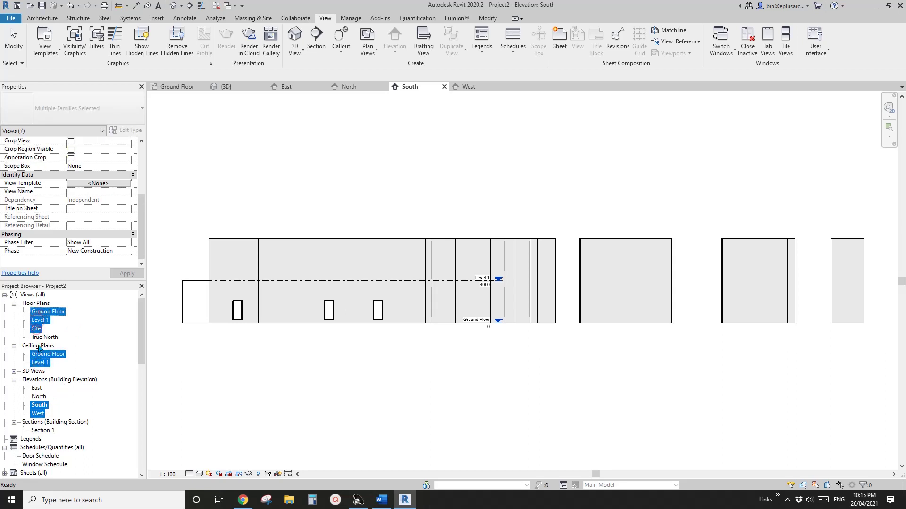
pyautogui.keyDown('ctrl'); pyautogui.click(44, 338); pyautogui.keyUp('ctrl')
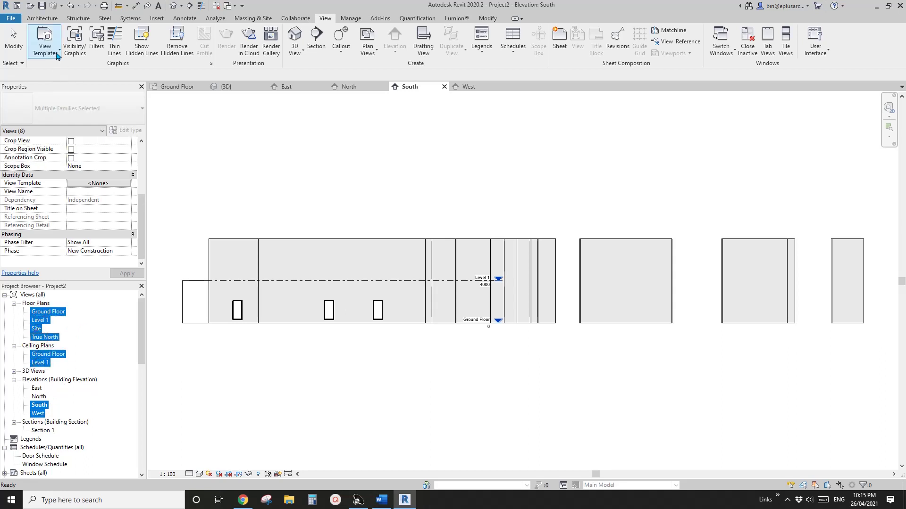
# Apply the Filter template to all selected views and open the Level 1 plan
pyautogui.click(45, 43)
pyautogui.click(86, 69)
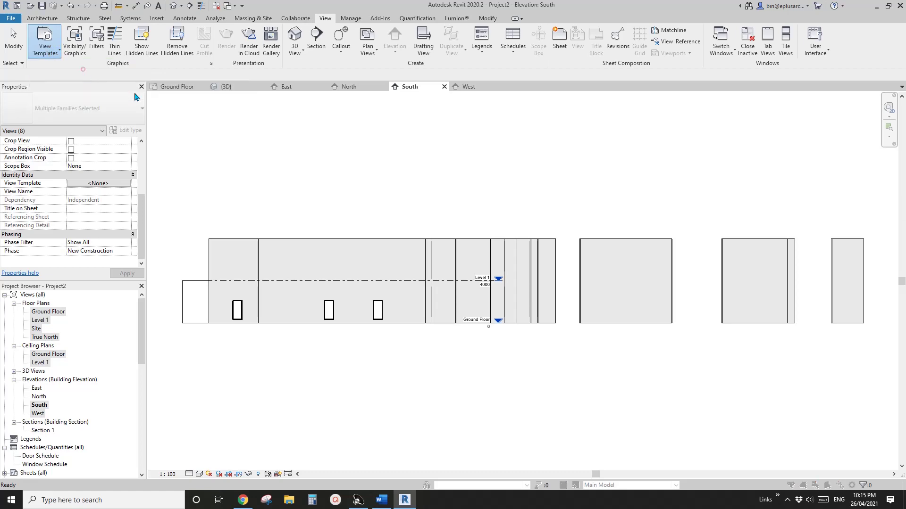
pyautogui.click(290, 235)
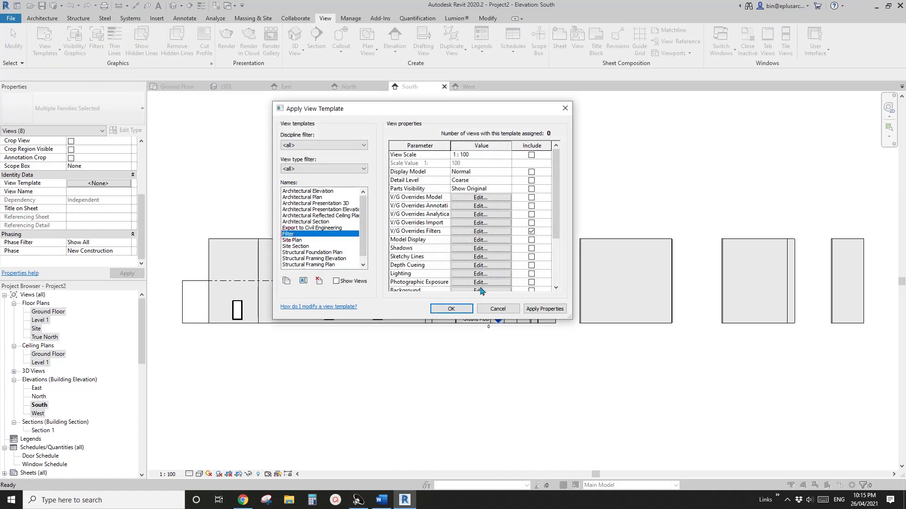
pyautogui.click(455, 309)
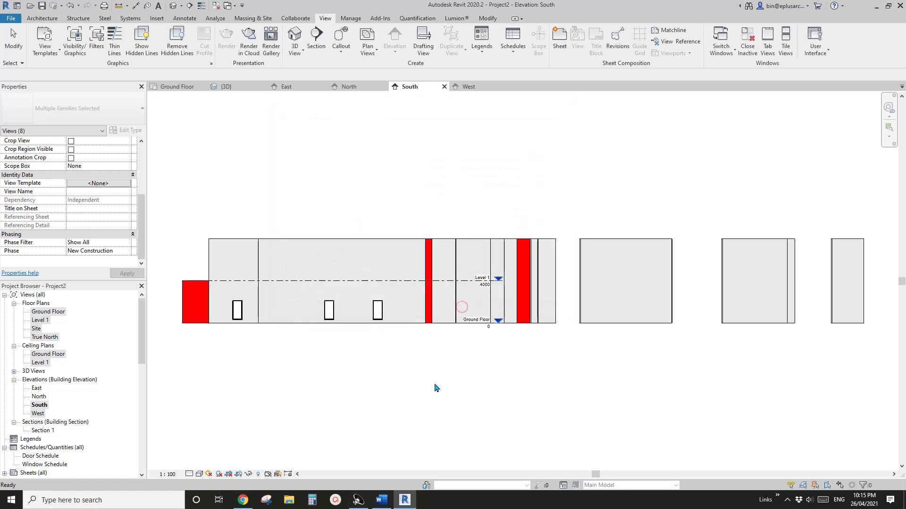
pyautogui.doubleClick(51, 313)
pyautogui.doubleClick(39, 322)
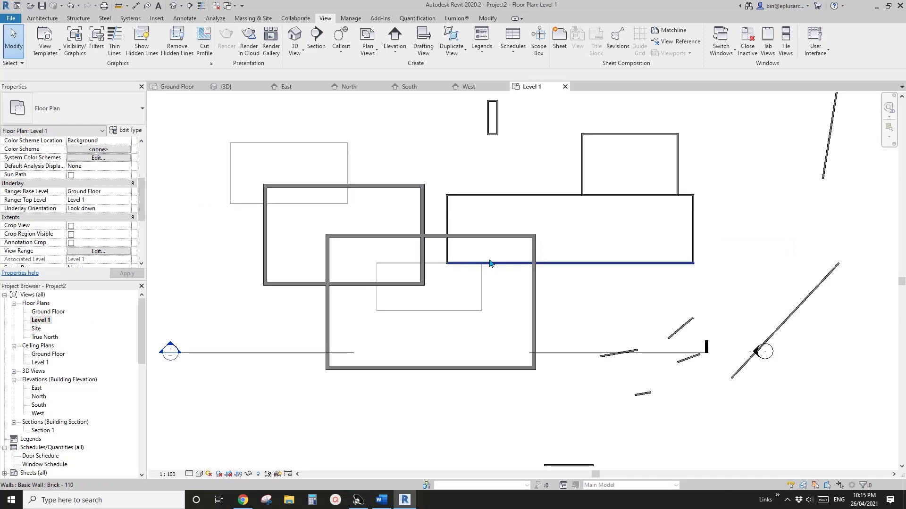
# Review the red walls in the Site, Ground Floor, North and West views, finishing on Ground Floor
pyautogui.doubleClick(36, 329)
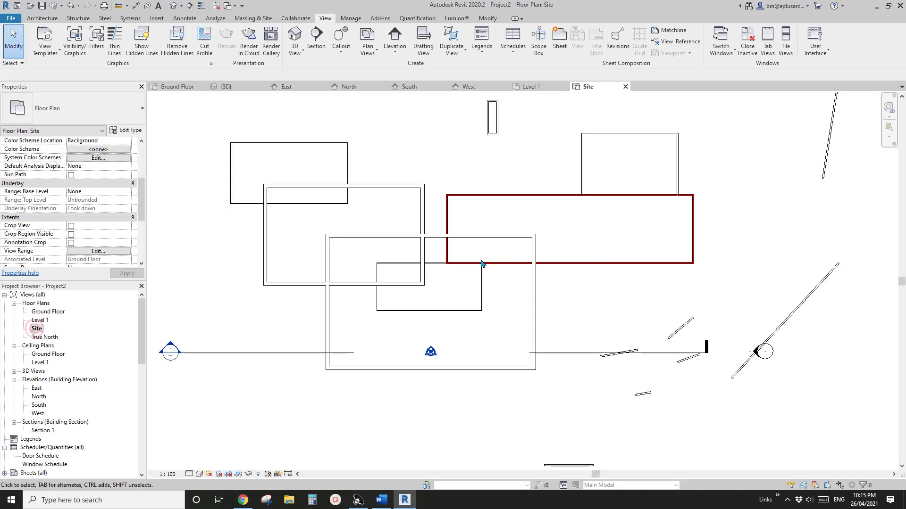
pyautogui.doubleClick(59, 312)
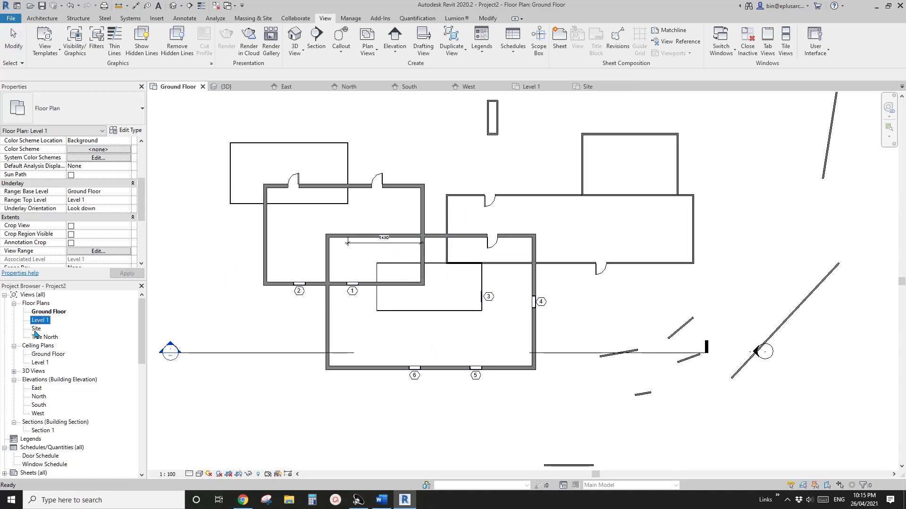
pyautogui.doubleClick(37, 328)
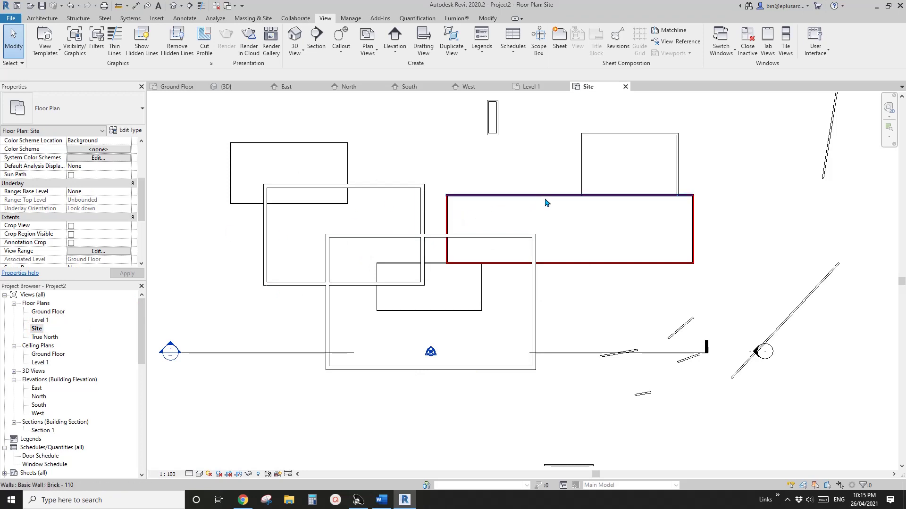
pyautogui.doubleClick(47, 312)
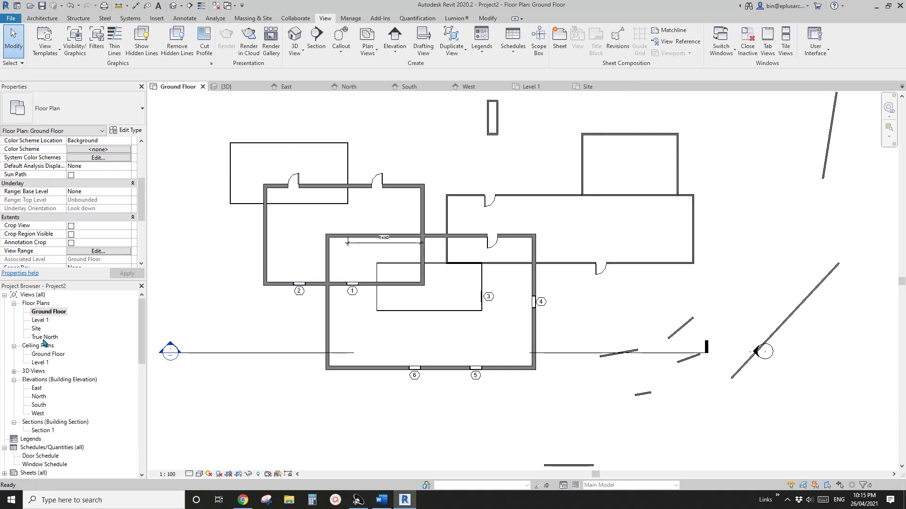
pyautogui.doubleClick(40, 406)
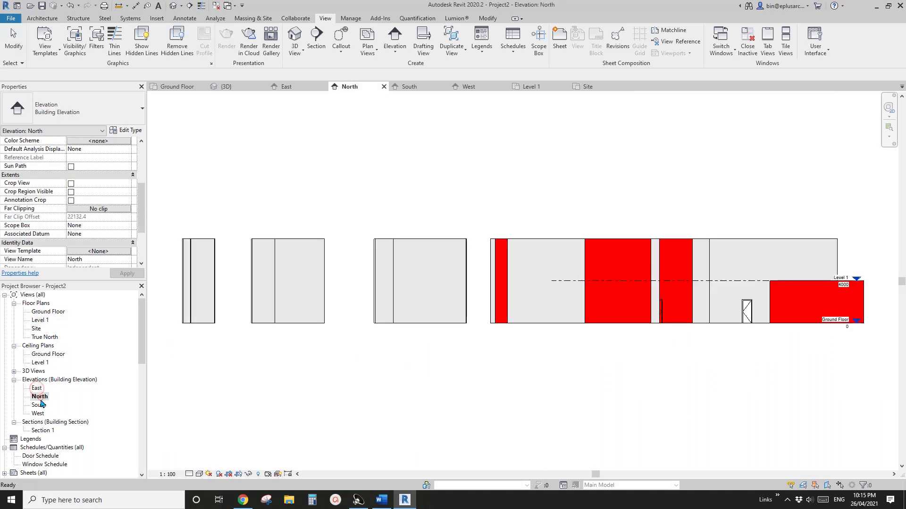
pyautogui.doubleClick(37, 414)
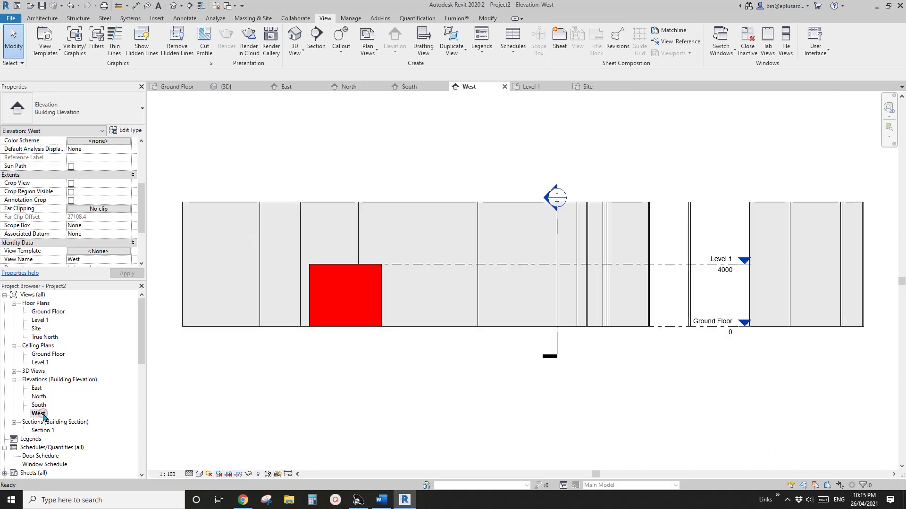
pyautogui.doubleClick(49, 313)
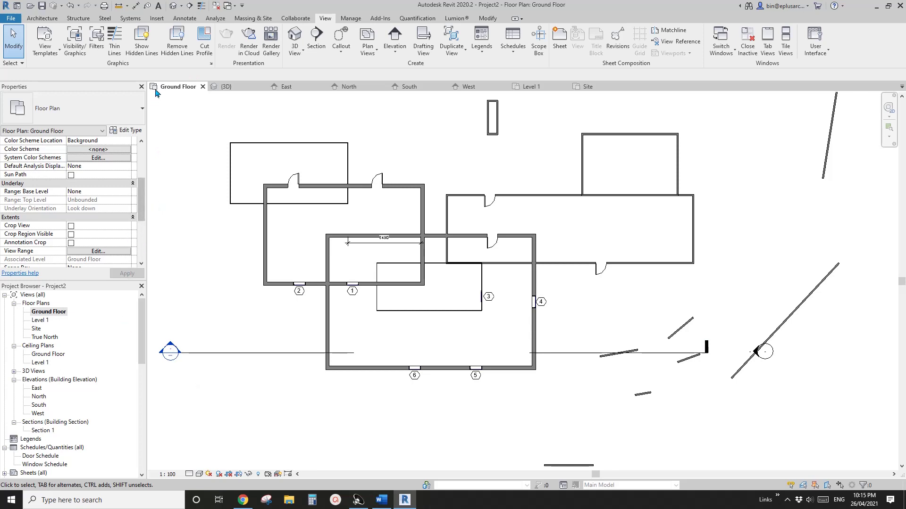
# Open the filter visibility overrides of the Filter view template in View Templates
pyautogui.click(46, 48)
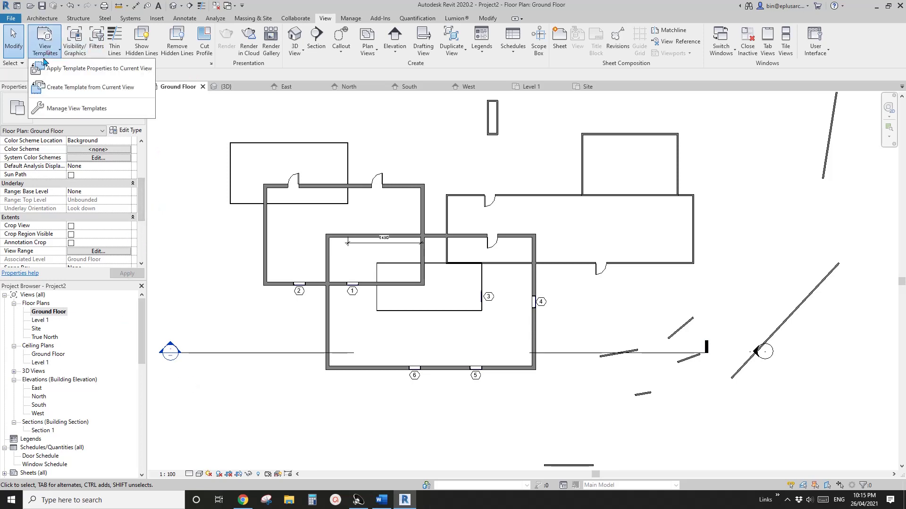
pyautogui.click(65, 115)
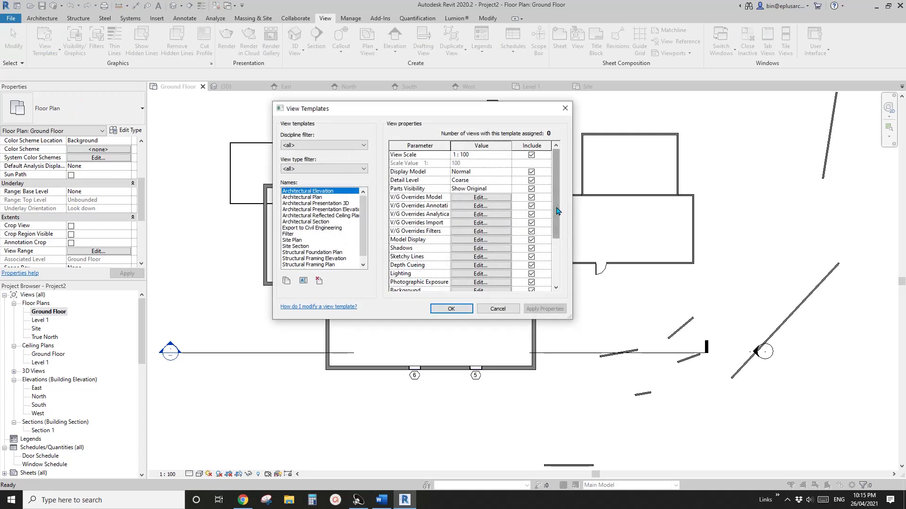
pyautogui.scroll(-1, 559, 233)
pyautogui.scroll(-2, 563, 230)
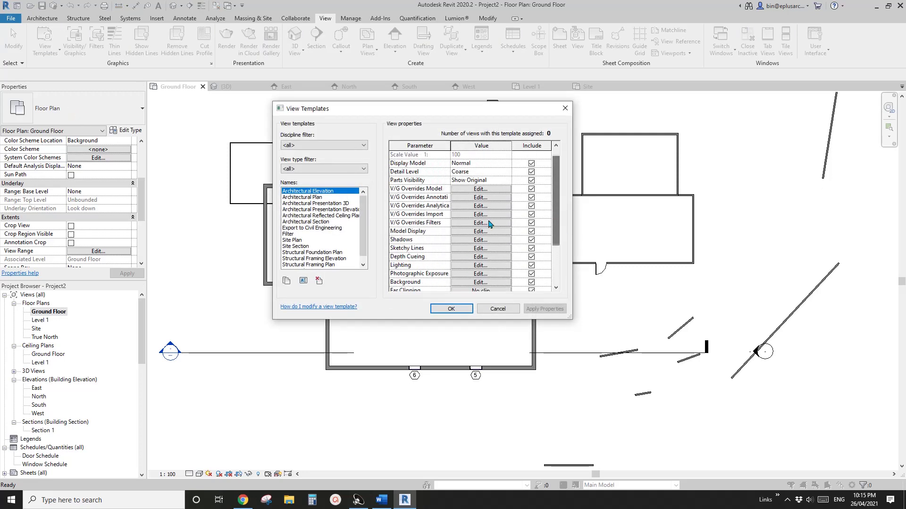
pyautogui.click(288, 235)
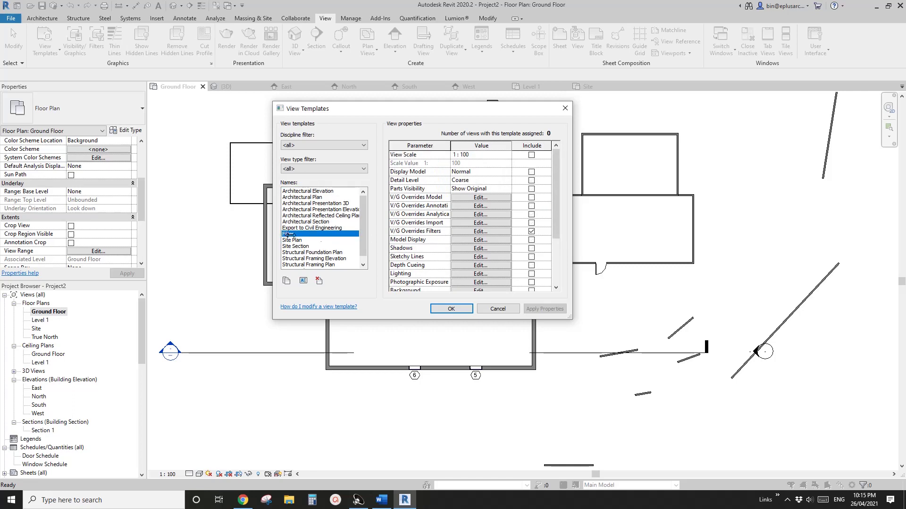
pyautogui.click(479, 232)
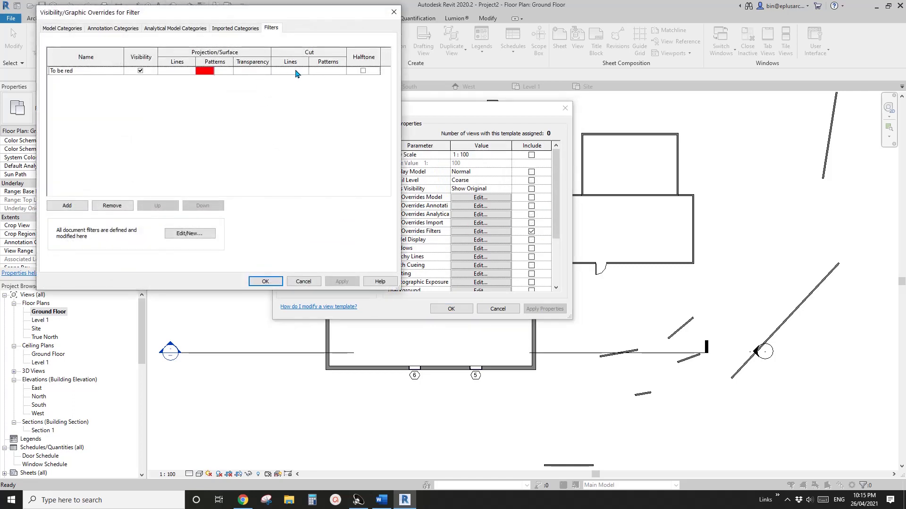
# Give the To be red filter a Solid fill cut pattern in Red and save the template
pyautogui.click(319, 73)
pyautogui.click(326, 70)
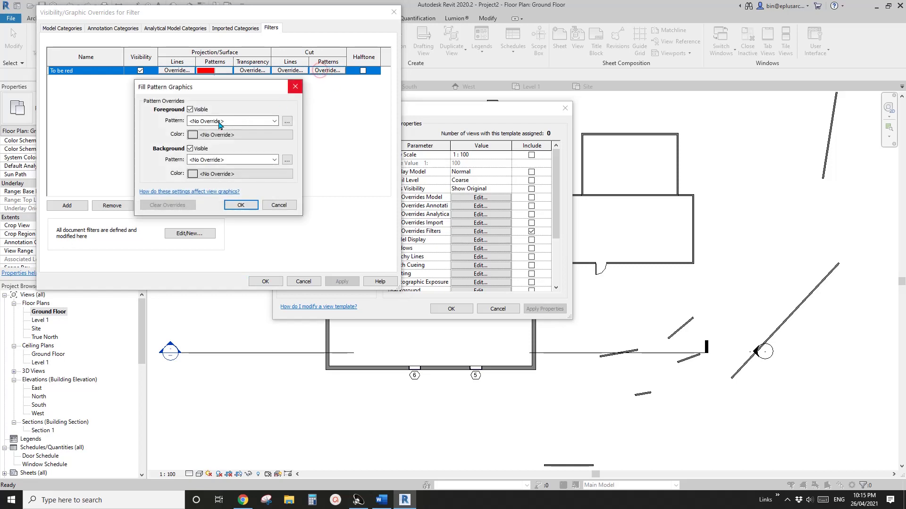
pyautogui.click(226, 121)
pyautogui.click(207, 137)
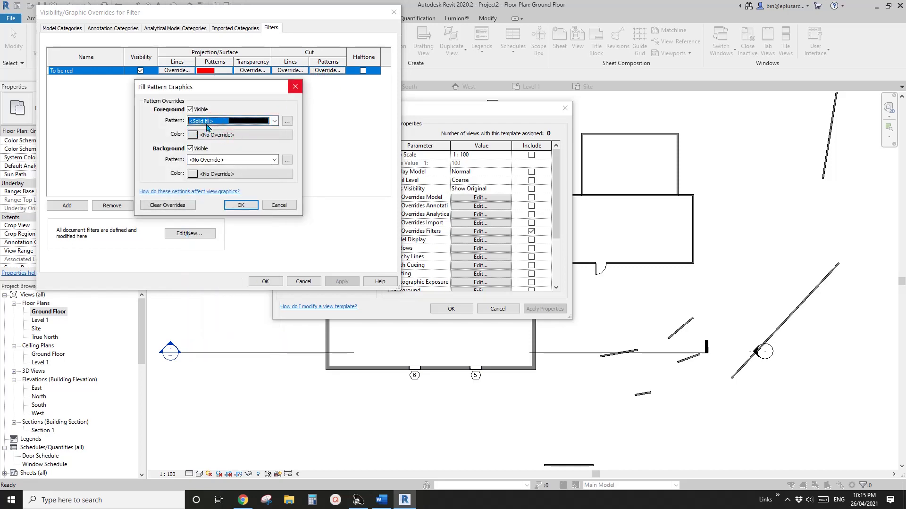
pyautogui.click(241, 135)
pyautogui.click(157, 136)
pyautogui.click(133, 160)
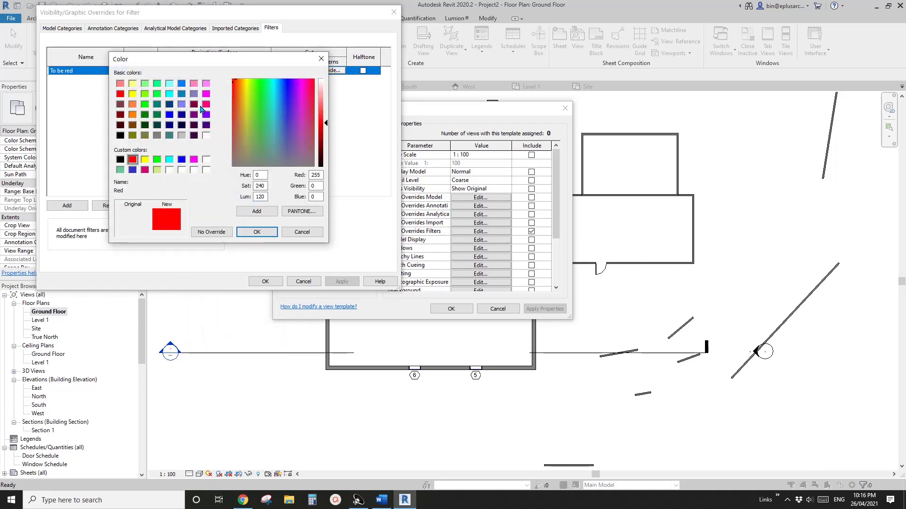
pyautogui.click(259, 233)
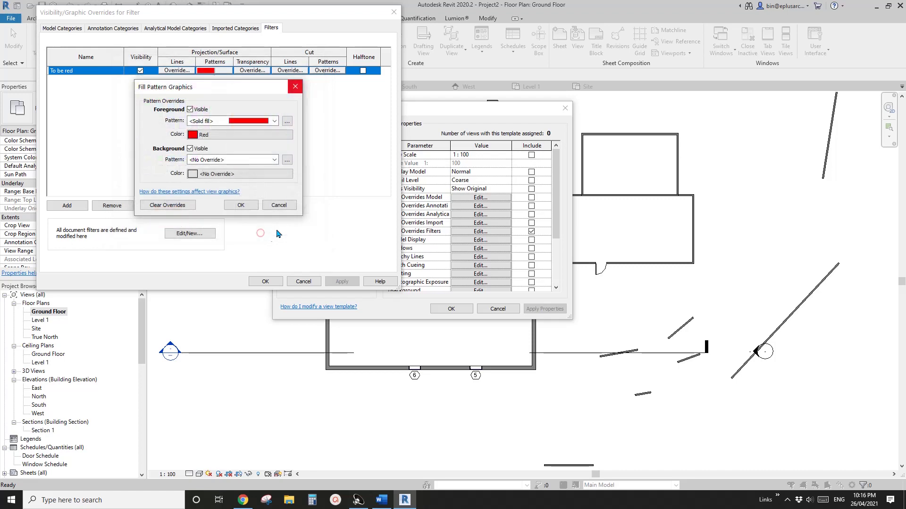
pyautogui.click(240, 205)
pyautogui.click(267, 282)
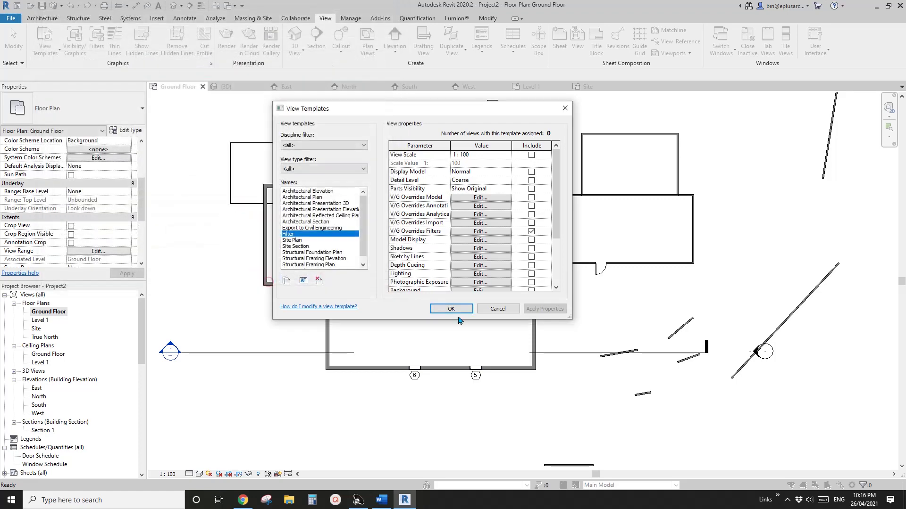
pyautogui.click(453, 309)
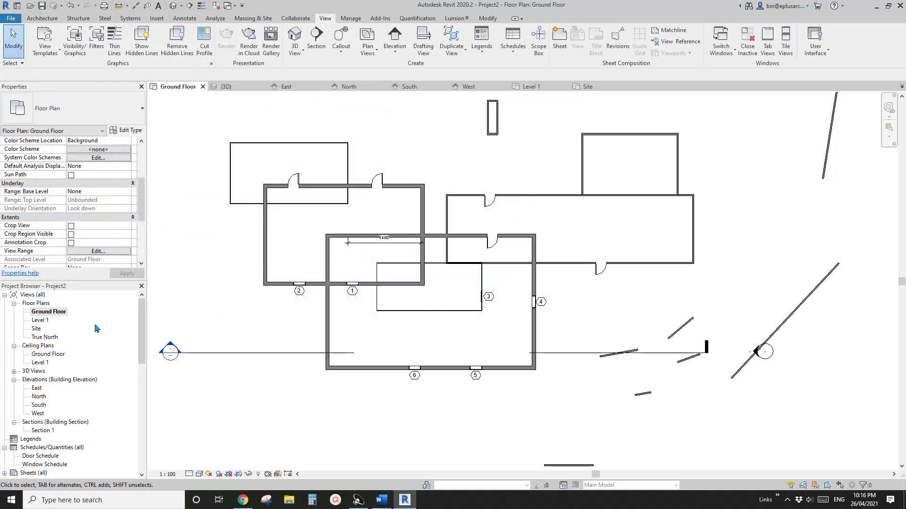
# Start applying a template with Level 1 also selected, then cancel
pyautogui.keyDown('ctrl'); pyautogui.click(39, 323); pyautogui.keyUp('ctrl')
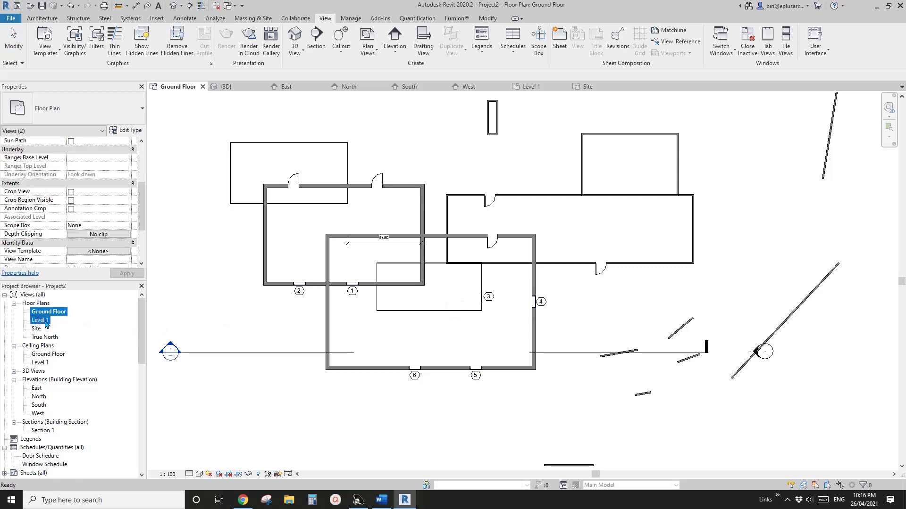
pyautogui.click(53, 55)
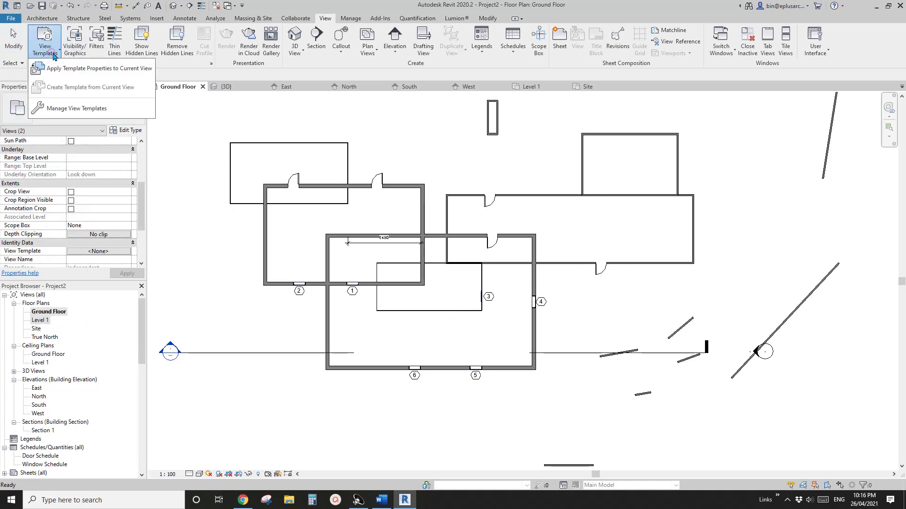
pyautogui.click(71, 70)
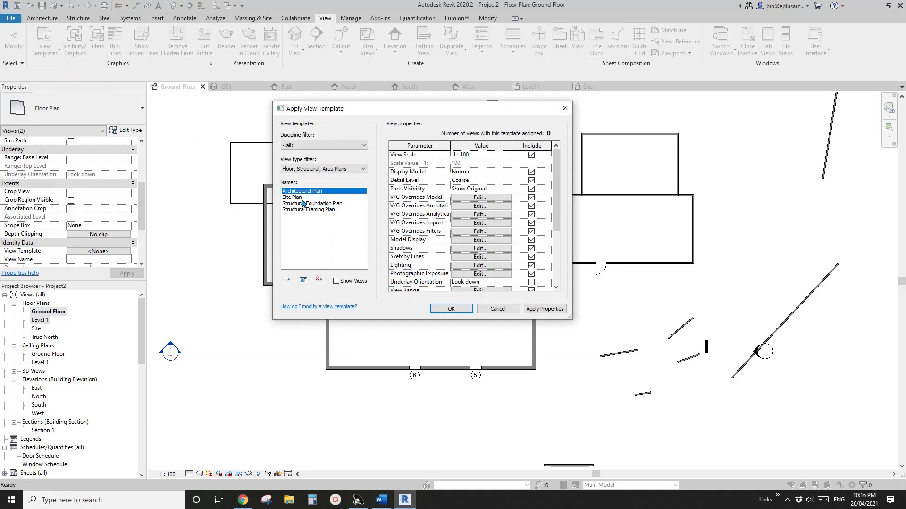
pyautogui.press('Return')
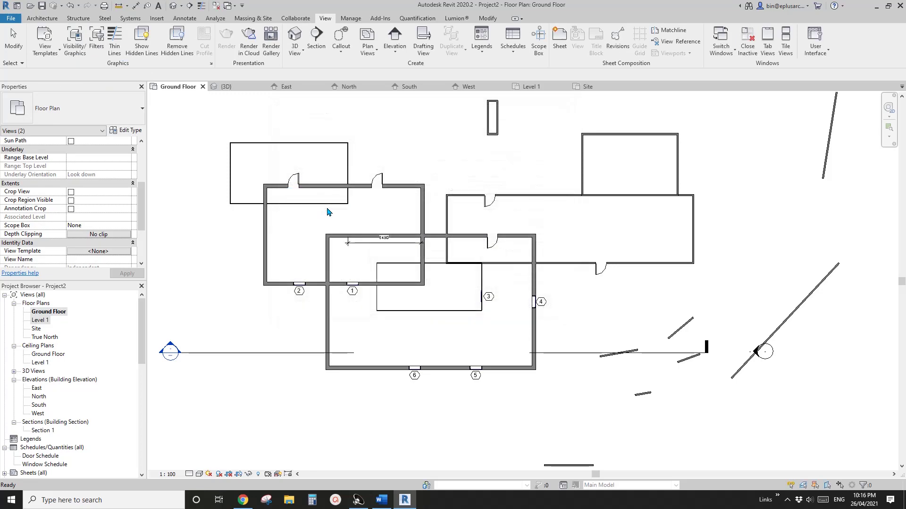
# Apply the Filter template, with the view type filter at <all>, to the Ground Floor plan
pyautogui.click(53, 312)
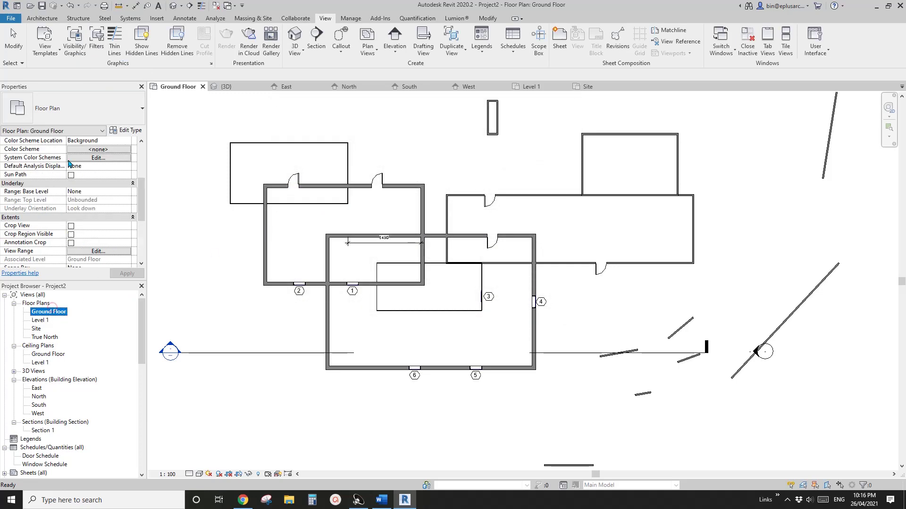
pyautogui.click(53, 50)
pyautogui.click(71, 69)
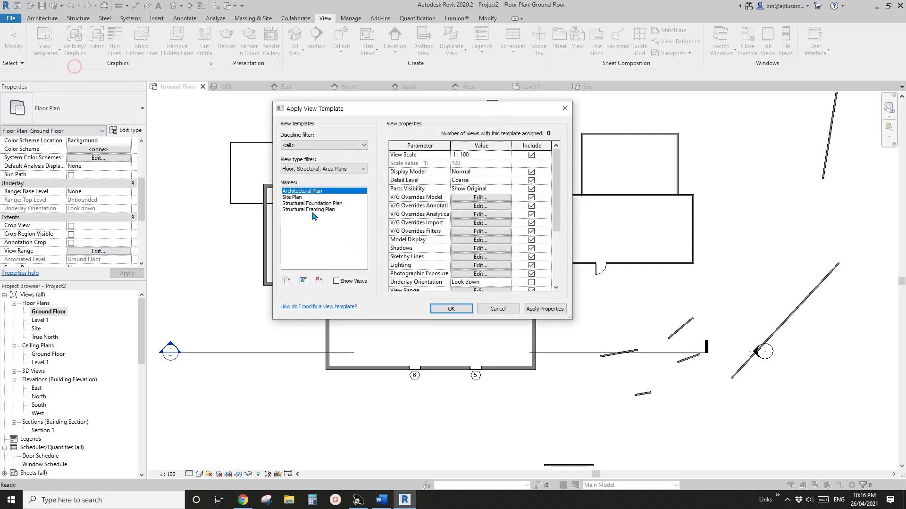
pyautogui.click(337, 169)
pyautogui.click(309, 178)
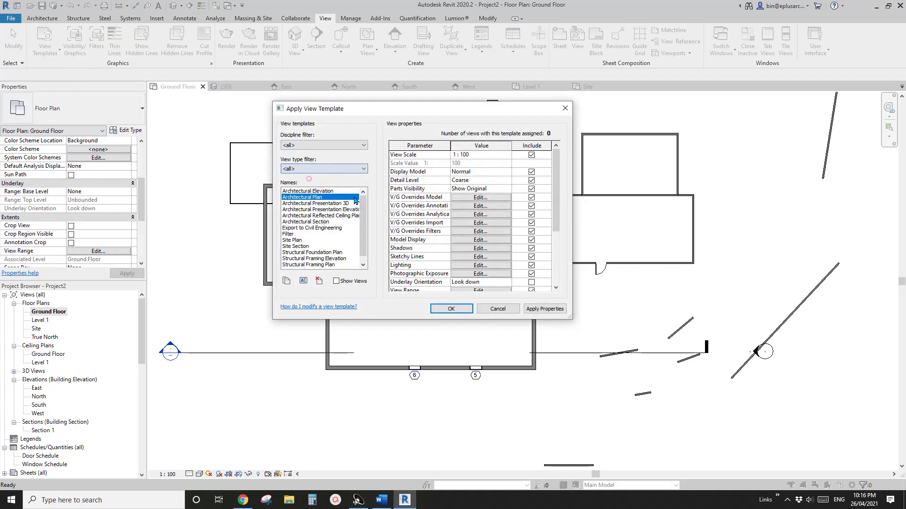
pyautogui.click(288, 234)
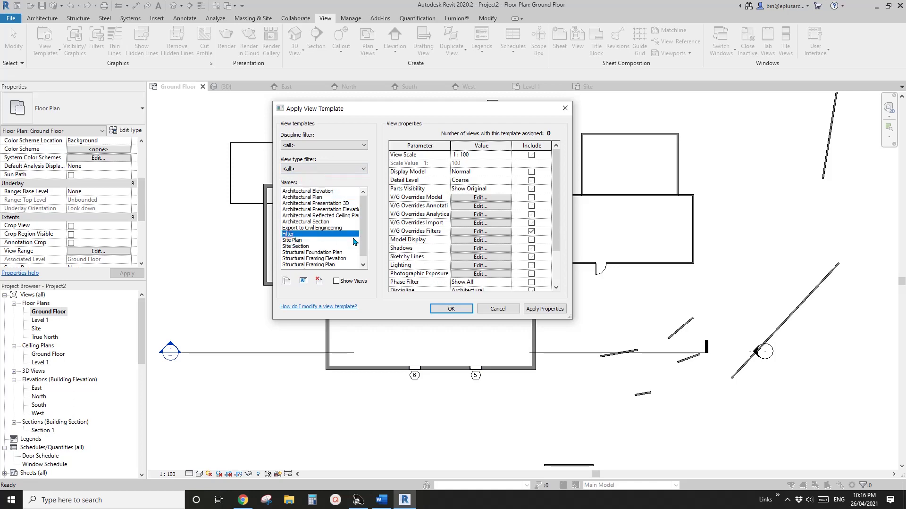
pyautogui.click(468, 311)
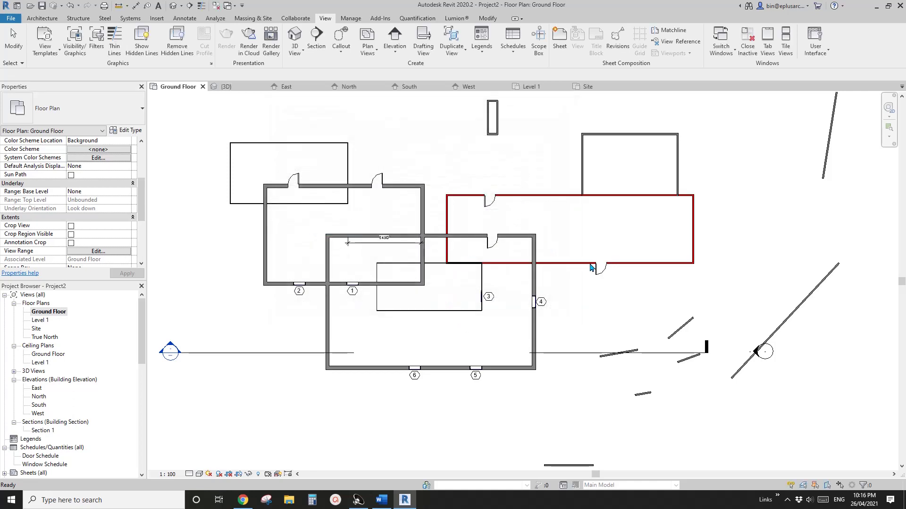
# Open the Level 1 floor plan
pyautogui.scroll(2, 591, 268)
pyautogui.scroll(-1, 411, 238)
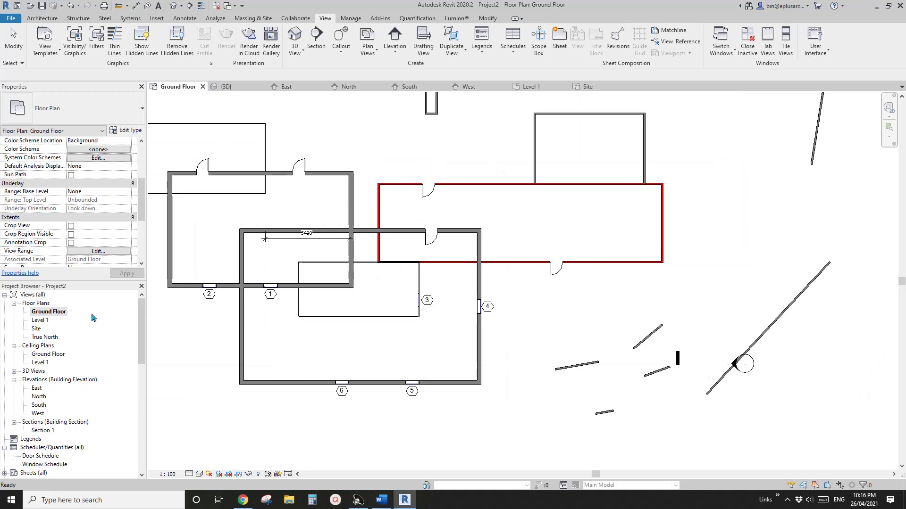
pyautogui.doubleClick(43, 322)
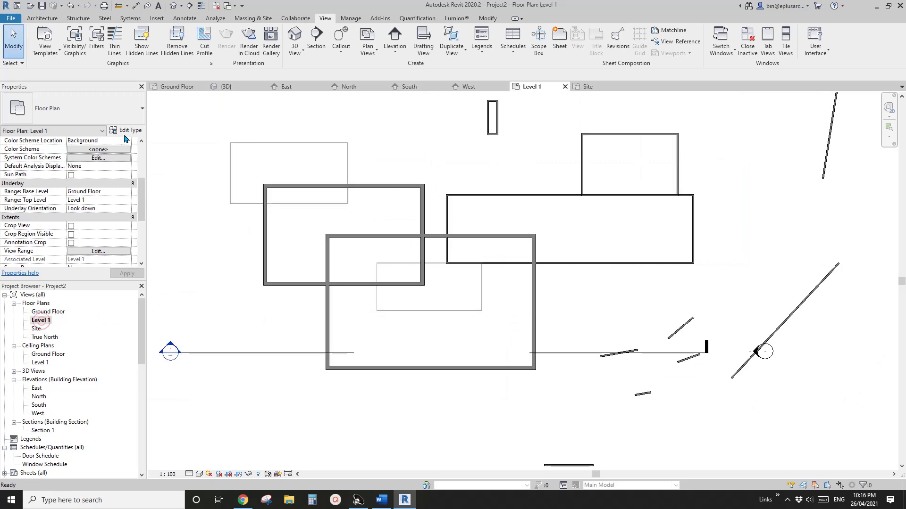
# Apply the Filter template to the Level 1 plan and pan to check its red walls
pyautogui.click(48, 47)
pyautogui.click(76, 71)
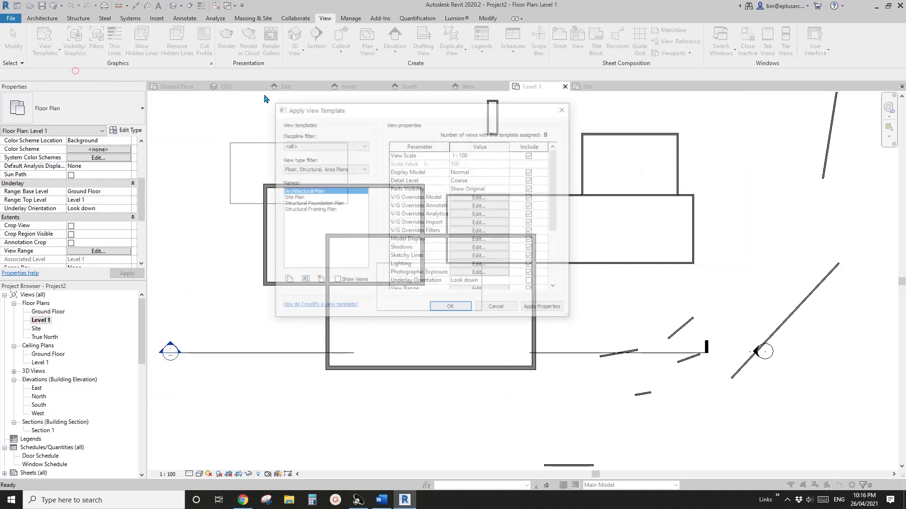
pyautogui.click(330, 145)
pyautogui.click(252, 135)
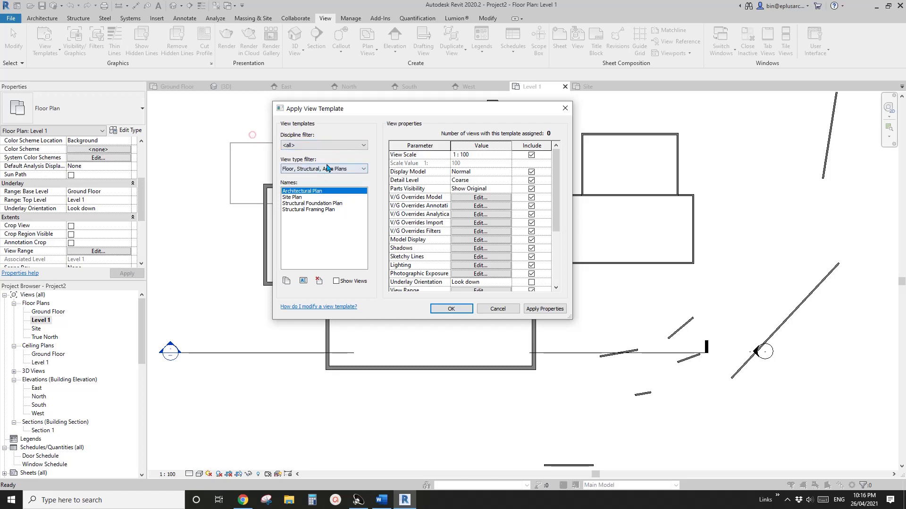
pyautogui.click(328, 166)
pyautogui.click(293, 177)
pyautogui.click(289, 235)
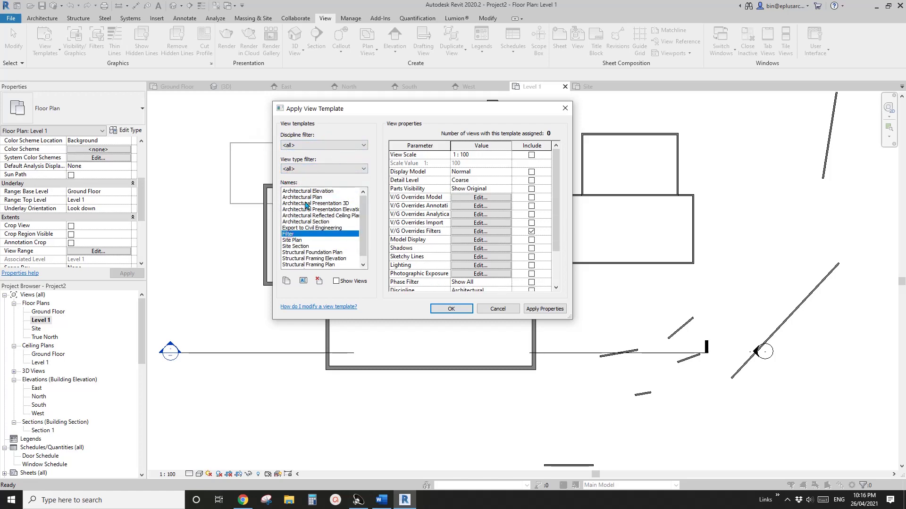
pyautogui.click(472, 309)
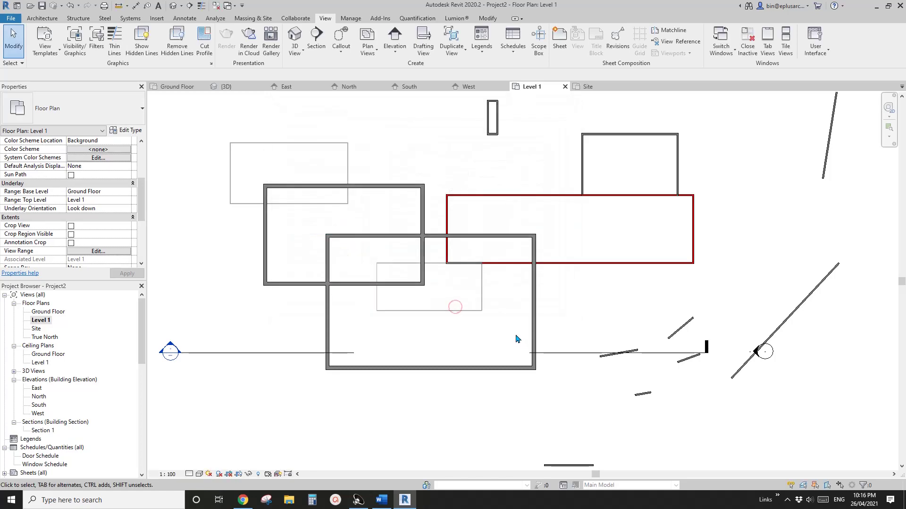
pyautogui.moveTo(345, 335); pyautogui.dragTo(345, 314, button='middle')
pyautogui.scroll(-3, 122, 262)
pyautogui.moveTo(496, 254); pyautogui.dragTo(462, 255, button='middle')
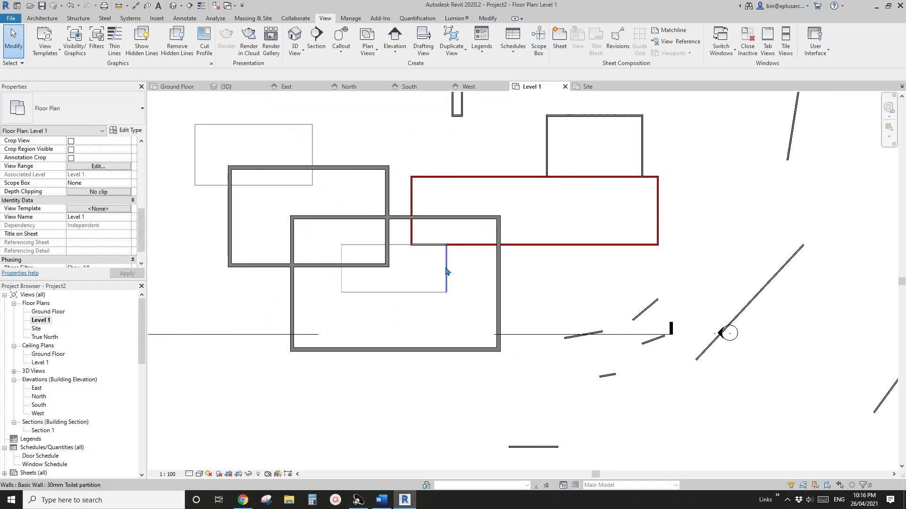
pyautogui.moveTo(541, 243); pyautogui.dragTo(526, 256, button='middle')
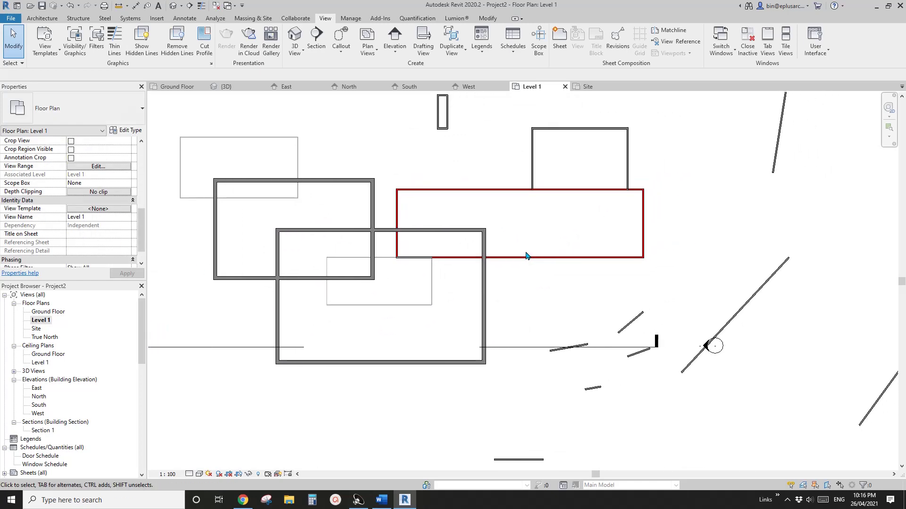
# Switch to the {3D} view and orbit the model
pyautogui.click(173, 5)
pyautogui.keyDown('shift'); pyautogui.moveTo(405, 217); pyautogui.dragTo(438, 254, button='middle'); pyautogui.keyUp('shift')
pyautogui.scroll(4, 438, 254)
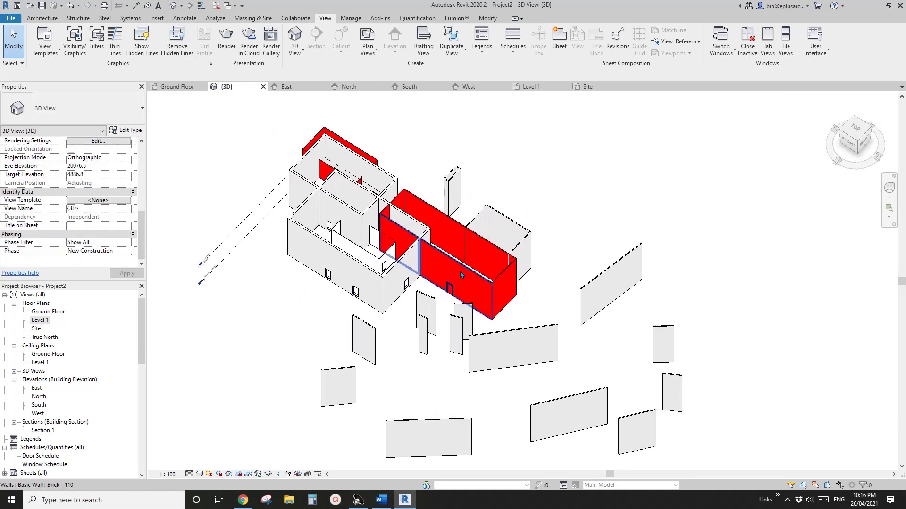
# Remove the To be red filter from the 3D view's Visibility/Graphics overrides
pyautogui.press('v')
pyautogui.press('g')
pyautogui.click(264, 29)
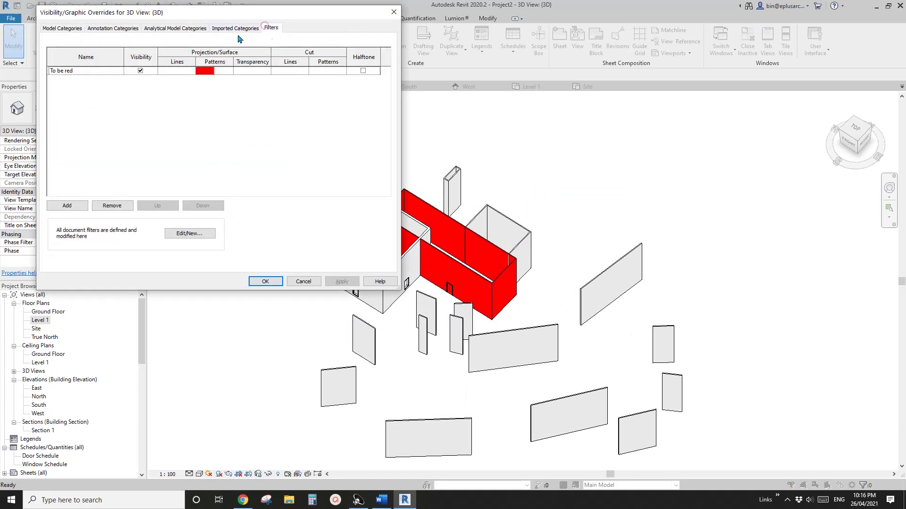
pyautogui.click(59, 72)
pyautogui.click(117, 205)
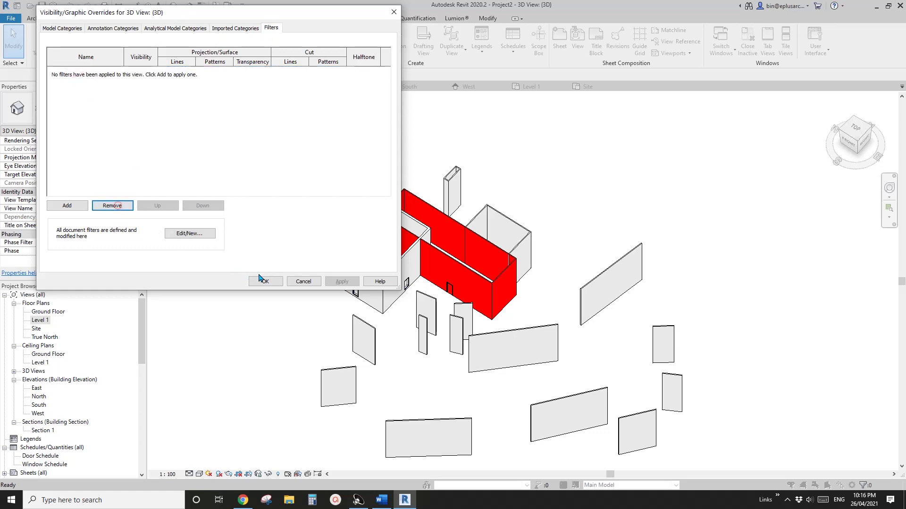
pyautogui.click(272, 281)
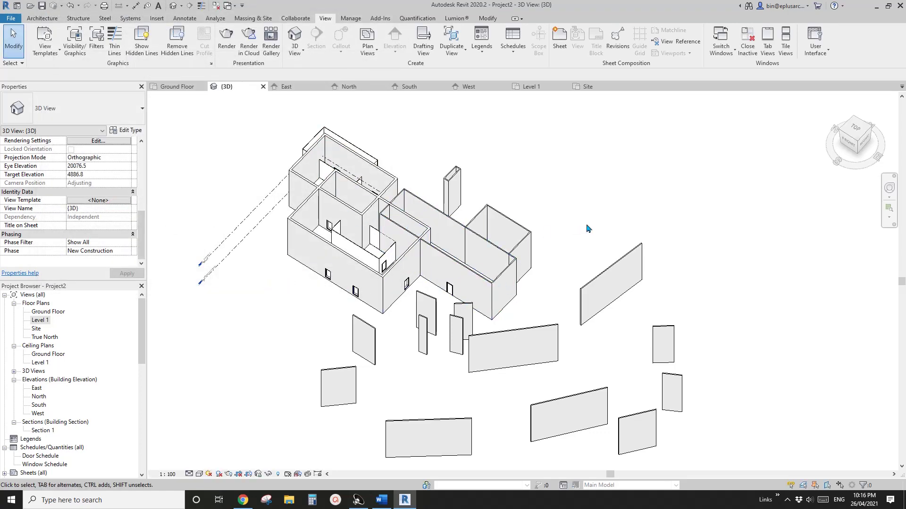
# Reorient the 3D model and bring up the Filters dialog
pyautogui.scroll(-2, 590, 229)
pyautogui.keyDown('shift'); pyautogui.moveTo(590, 229); pyautogui.dragTo(536, 279, button='middle'); pyautogui.keyUp('shift')
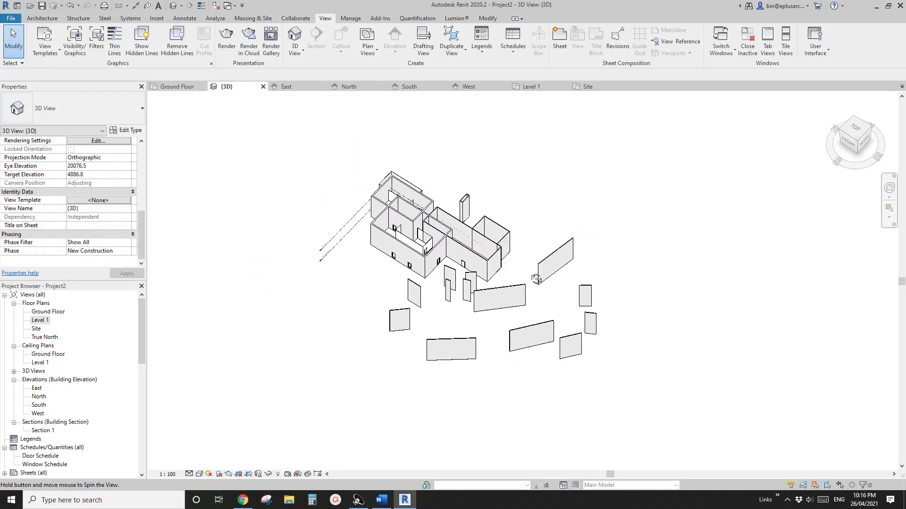
pyautogui.scroll(1, 479, 262)
pyautogui.scroll(2, 476, 262)
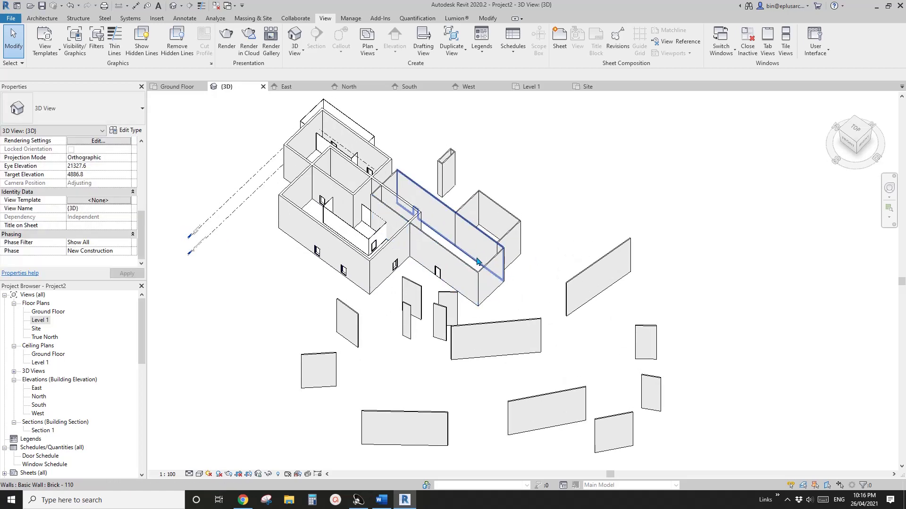
pyautogui.keyDown('shift'); pyautogui.moveTo(462, 241); pyautogui.dragTo(488, 260, button='middle'); pyautogui.keyUp('shift')
pyautogui.moveTo(535, 193); pyautogui.dragTo(510, 265, button='middle')
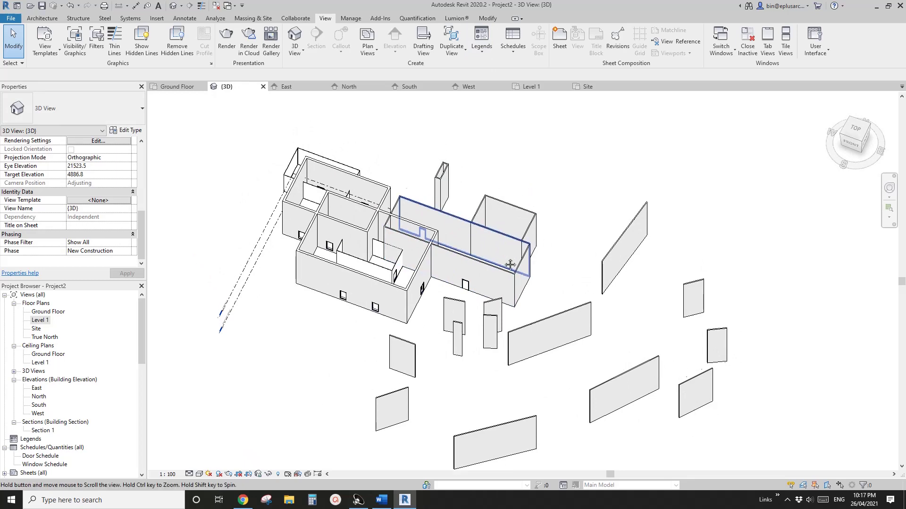
pyautogui.scroll(2, 504, 262)
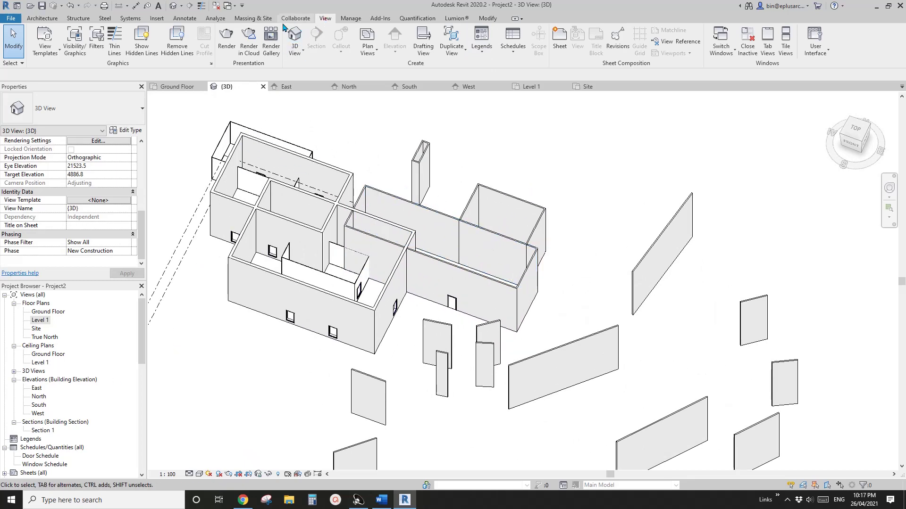
pyautogui.click(96, 39)
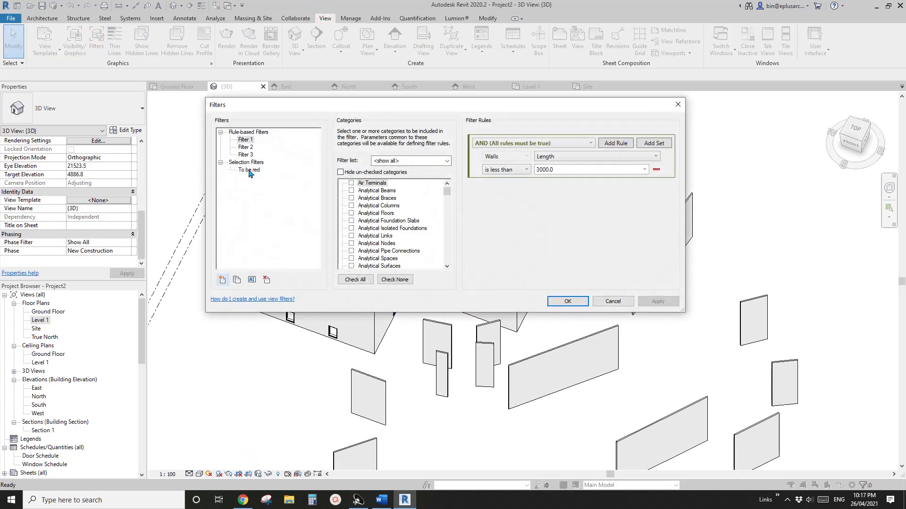
# Check the To be red filter, close Filters, and select the two long walls
pyautogui.click(249, 170)
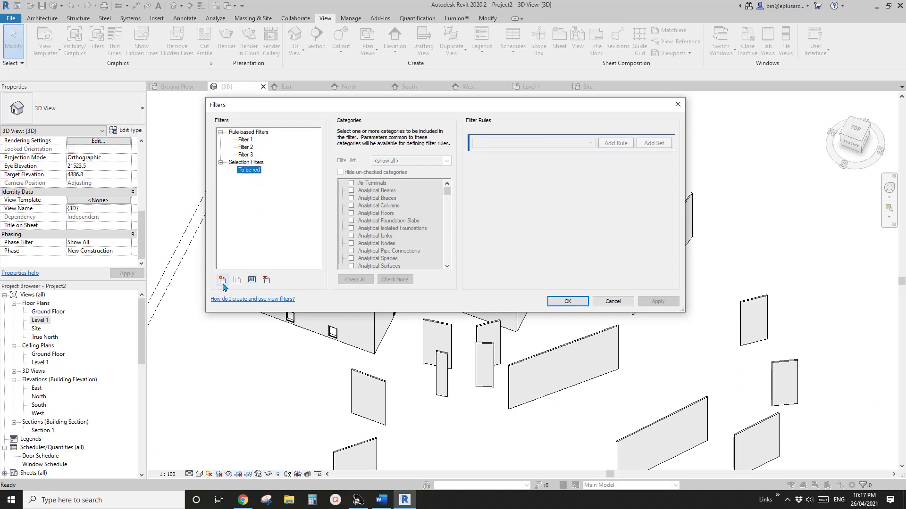
pyautogui.click(600, 303)
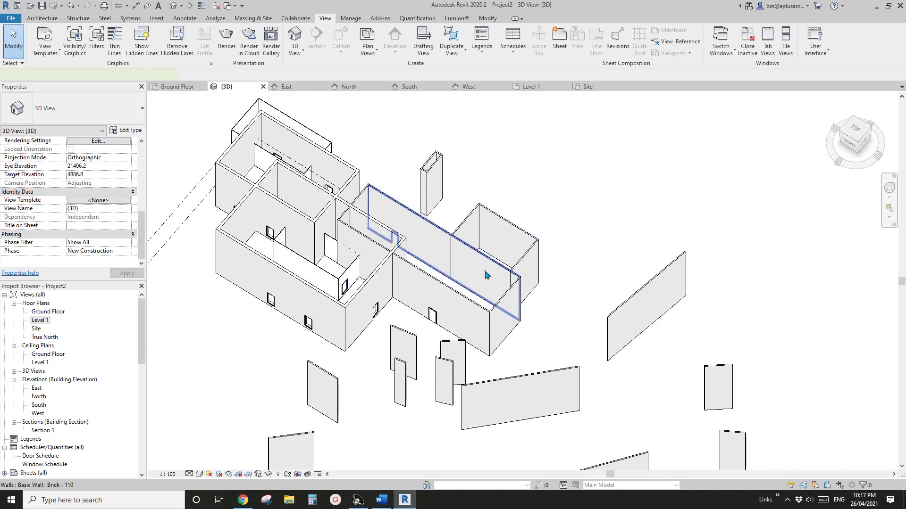
pyautogui.click(430, 275)
pyautogui.keyDown('ctrl'); pyautogui.click(465, 316); pyautogui.keyUp('ctrl')
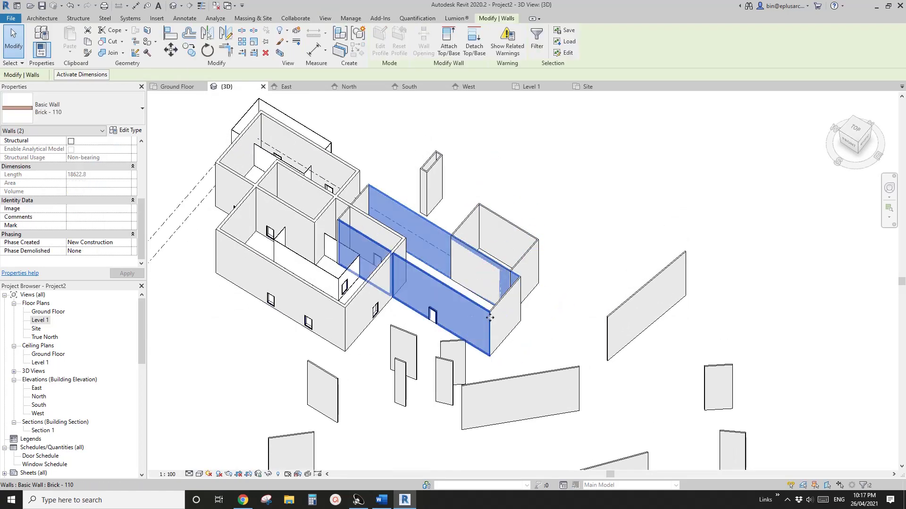
pyautogui.click(595, 269)
pyautogui.click(435, 241)
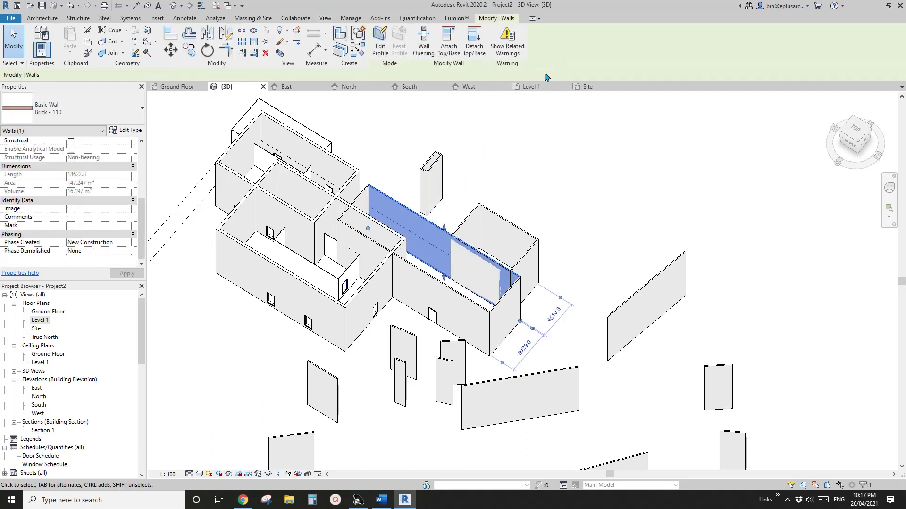
pyautogui.keyDown('ctrl'); pyautogui.click(419, 286); pyautogui.keyUp('ctrl')
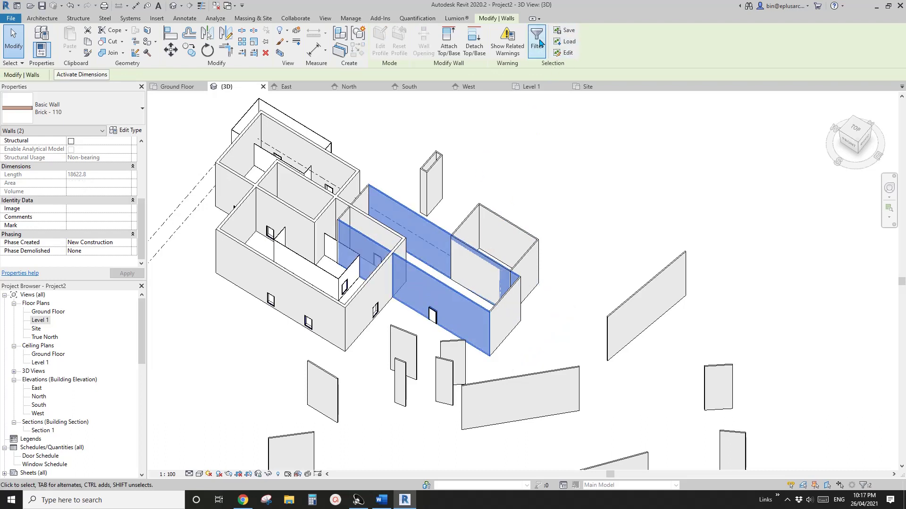
# Pick To be red in Edit Filters and start editing its selection set
pyautogui.click(568, 55)
pyautogui.click(410, 229)
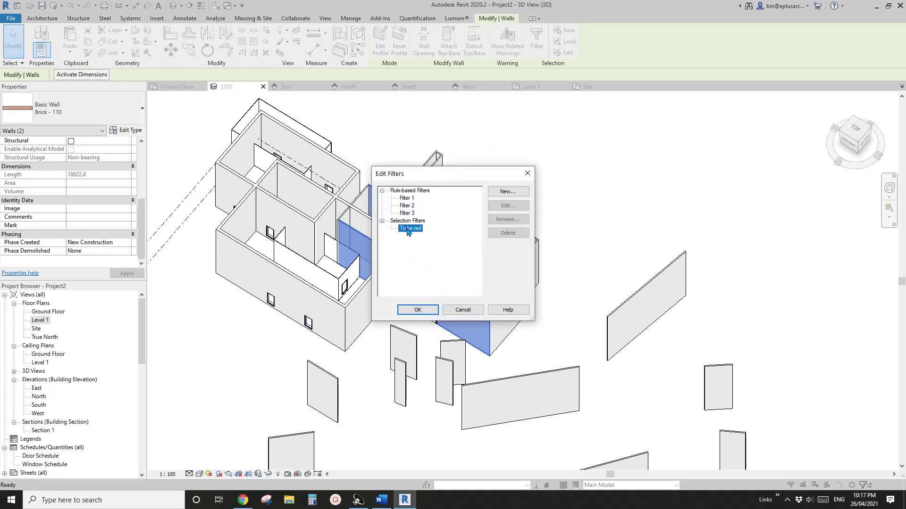
pyautogui.click(508, 206)
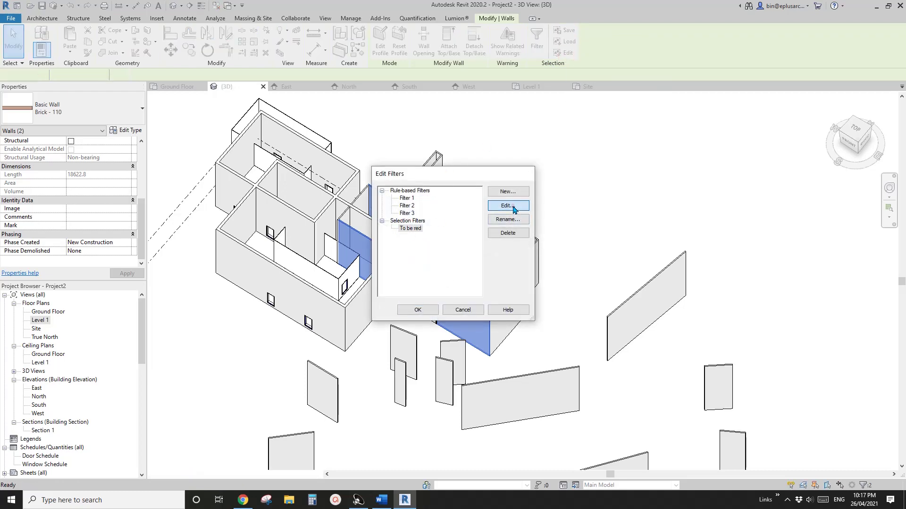
pyautogui.scroll(-2, 403, 202)
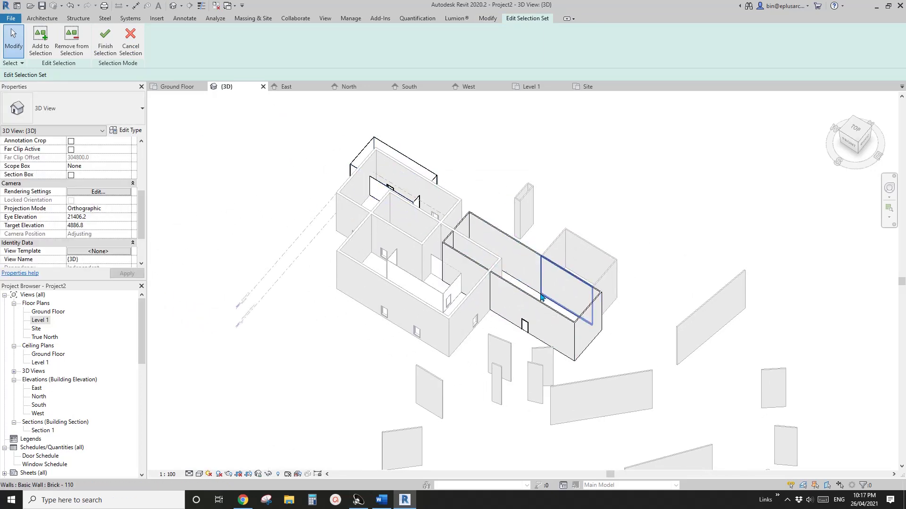
# Remove the short end wall, add the right, front and small left walls, and finish
pyautogui.moveTo(415, 256); pyautogui.dragTo(422, 269, button='middle')
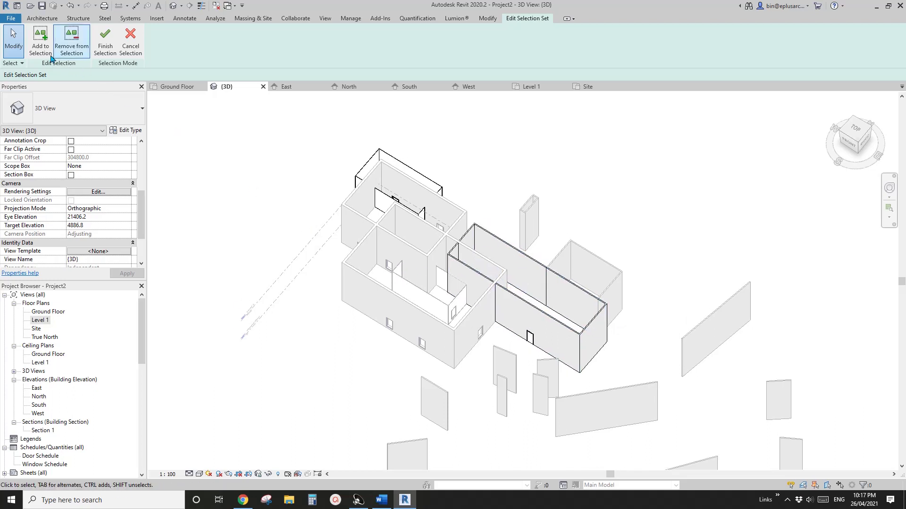
pyautogui.click(71, 41)
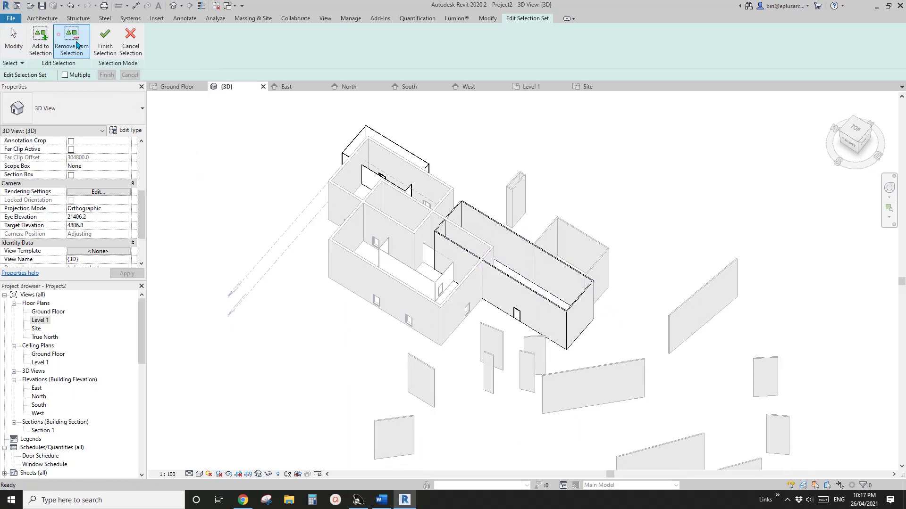
pyautogui.click(576, 315)
pyautogui.click(40, 41)
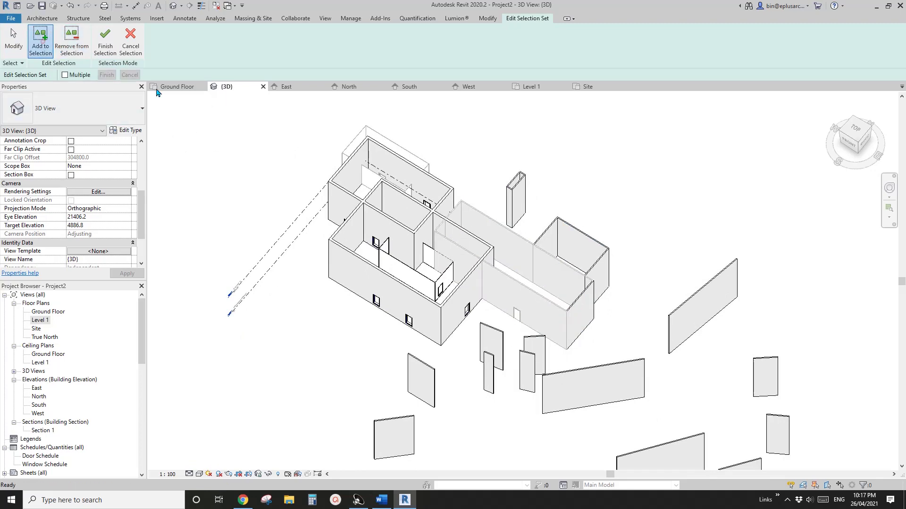
pyautogui.click(697, 293)
pyautogui.click(597, 375)
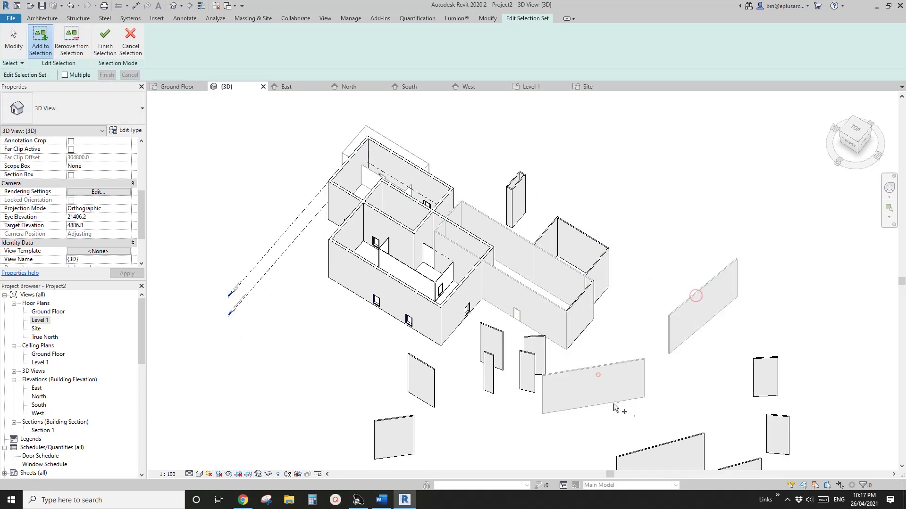
pyautogui.click(425, 383)
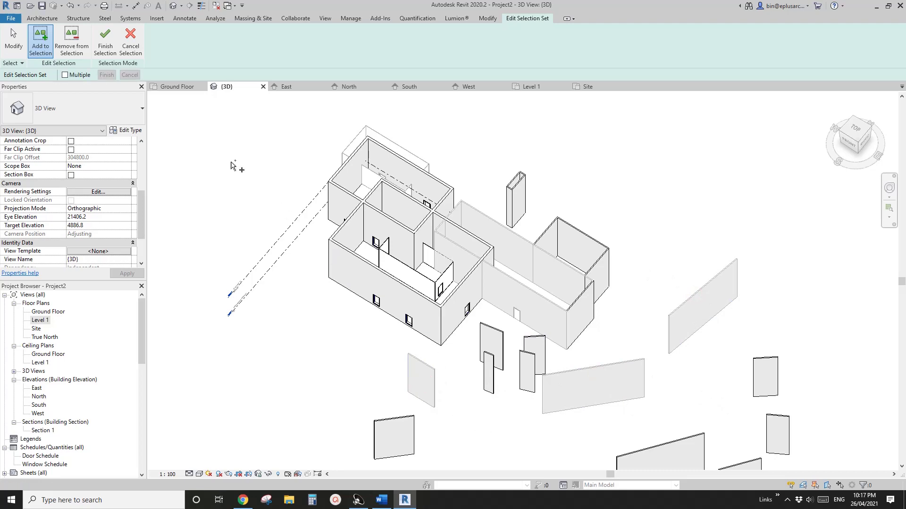
pyautogui.click(104, 41)
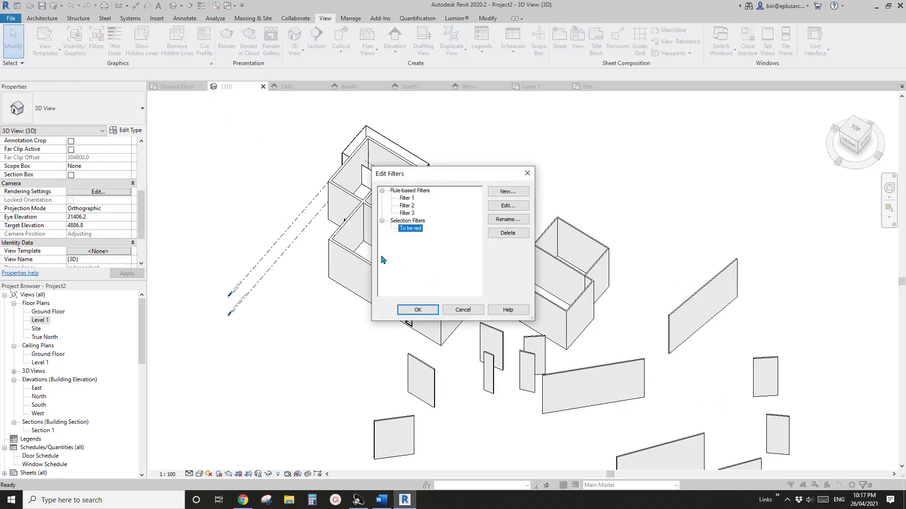
pyautogui.click(418, 310)
pyautogui.scroll(-2, 224, 218)
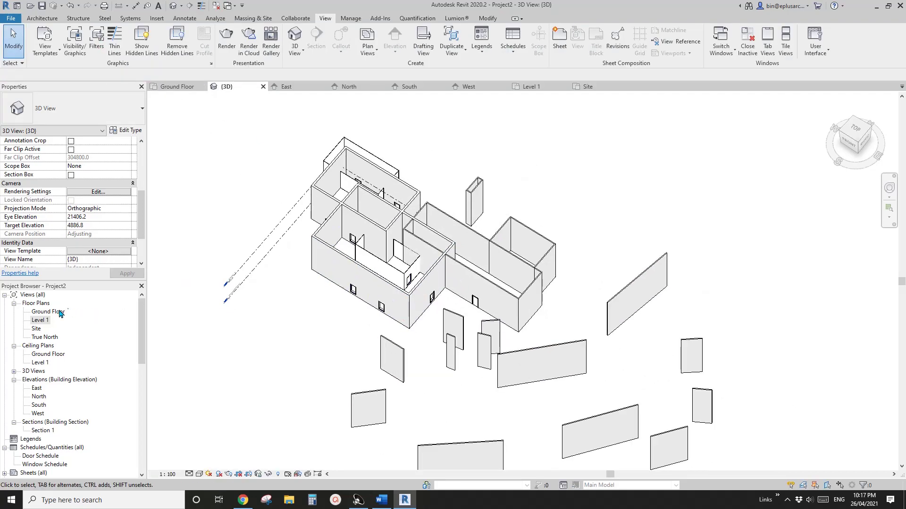
pyautogui.click(47, 312)
pyautogui.doubleClick(45, 312)
pyautogui.scroll(-2, 561, 354)
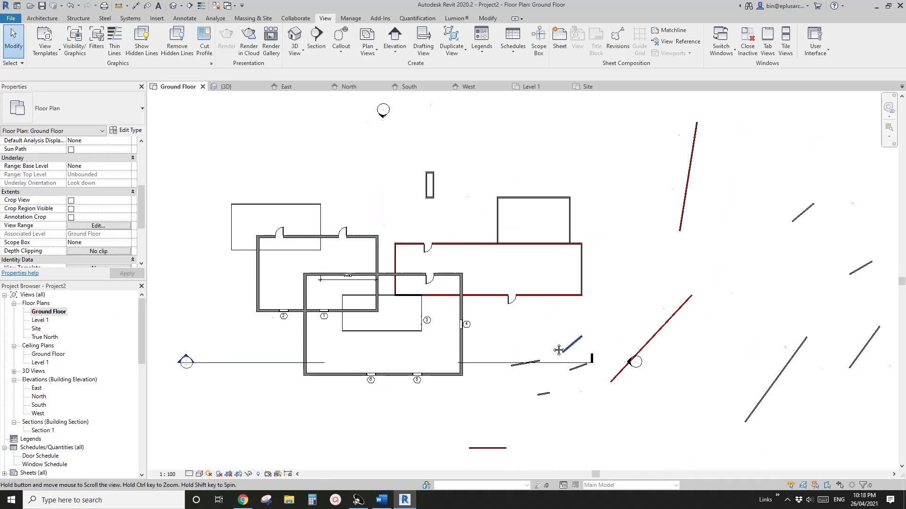
pyautogui.moveTo(636, 328); pyautogui.dragTo(604, 287, button='middle')
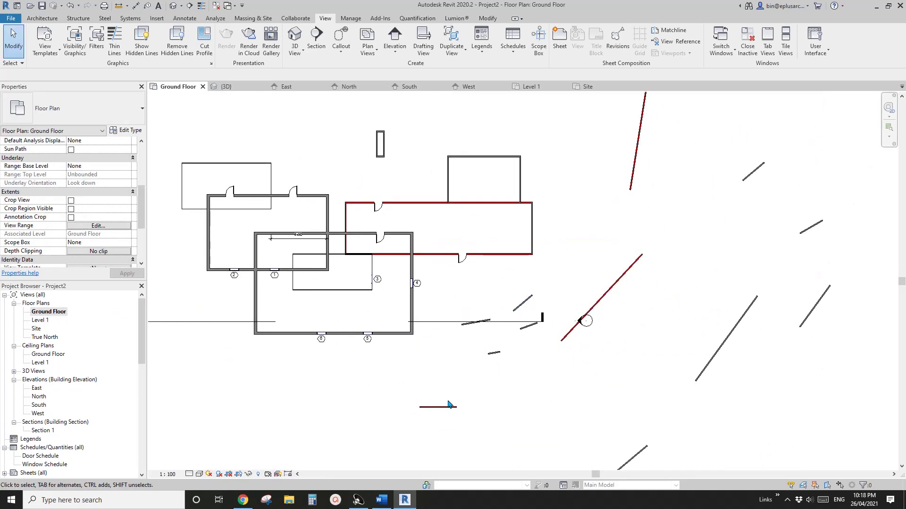
pyautogui.doubleClick(38, 398)
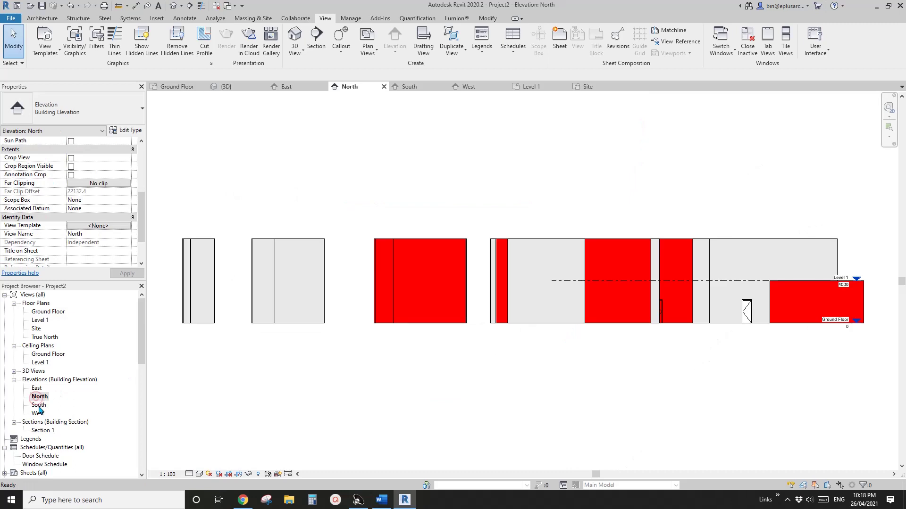
pyautogui.doubleClick(39, 406)
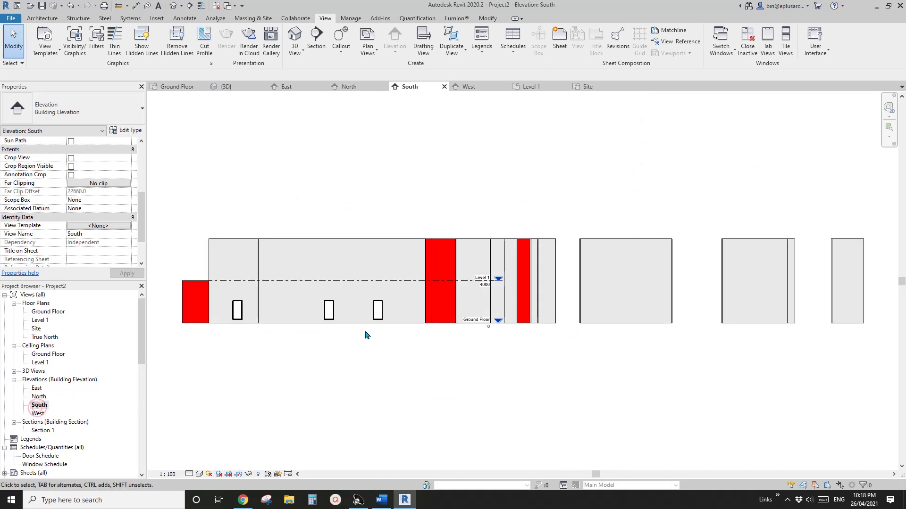
pyautogui.doubleClick(36, 388)
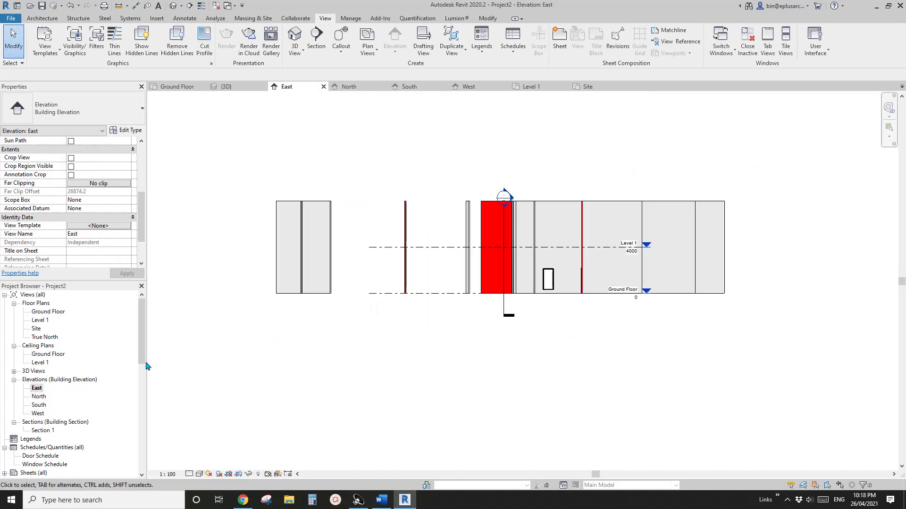
pyautogui.doubleClick(39, 397)
pyautogui.doubleClick(48, 312)
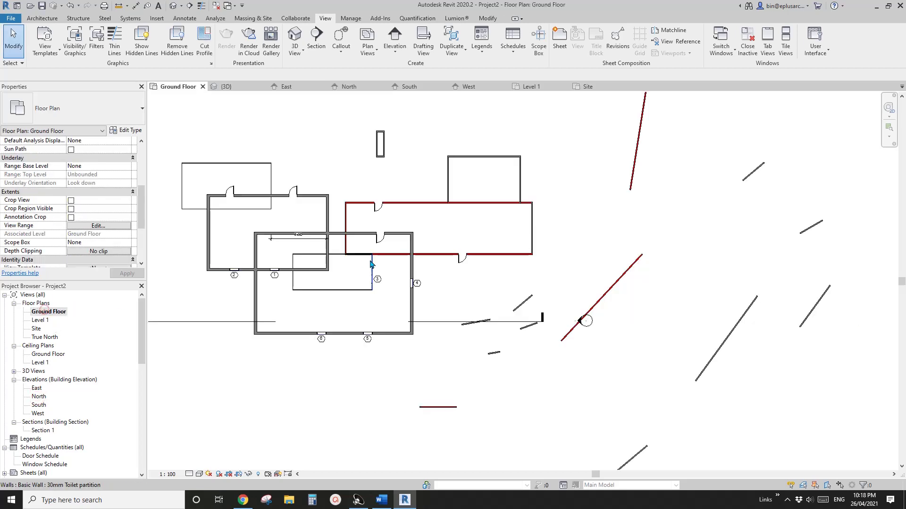
pyautogui.moveTo(429, 268)
pyautogui.mouseDown(button='middle')
pyautogui.moveTo(570, 303)
pyautogui.moveTo(599, 299)
pyautogui.moveTo(635, 197)
pyautogui.mouseUp(button='middle')
pyautogui.moveTo(583, 267); pyautogui.dragTo(602, 263, button='middle')
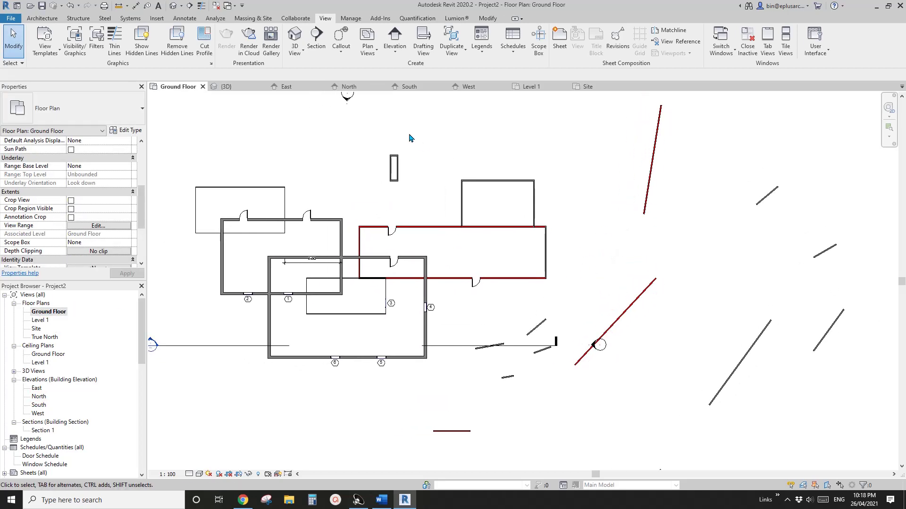
pyautogui.click(174, 6)
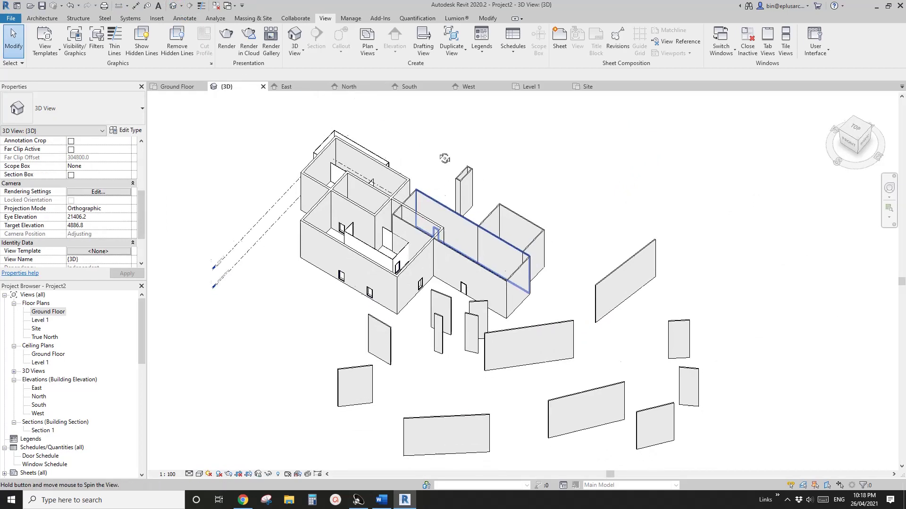
pyautogui.keyDown('shift'); pyautogui.moveTo(450, 203); pyautogui.dragTo(457, 121, button='middle'); pyautogui.keyUp('shift')
pyautogui.moveTo(484, 162); pyautogui.dragTo(480, 160, button='middle')
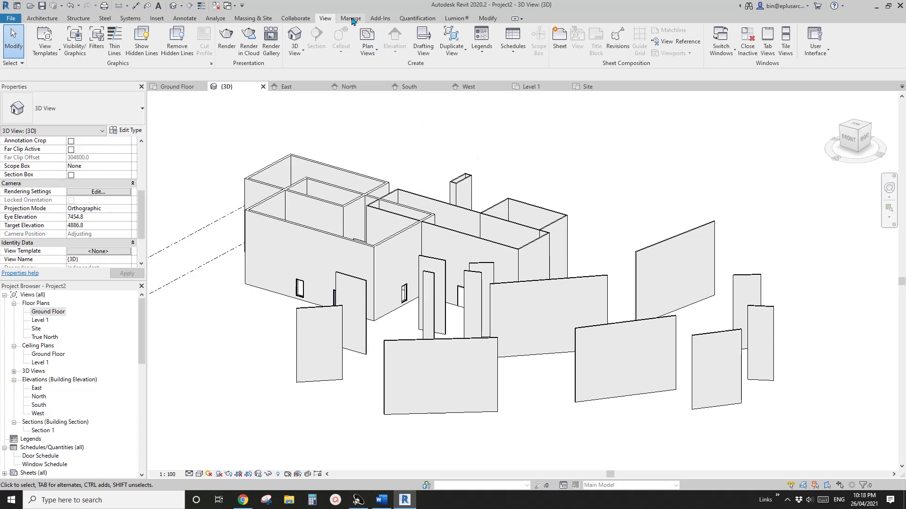
pyautogui.click(96, 38)
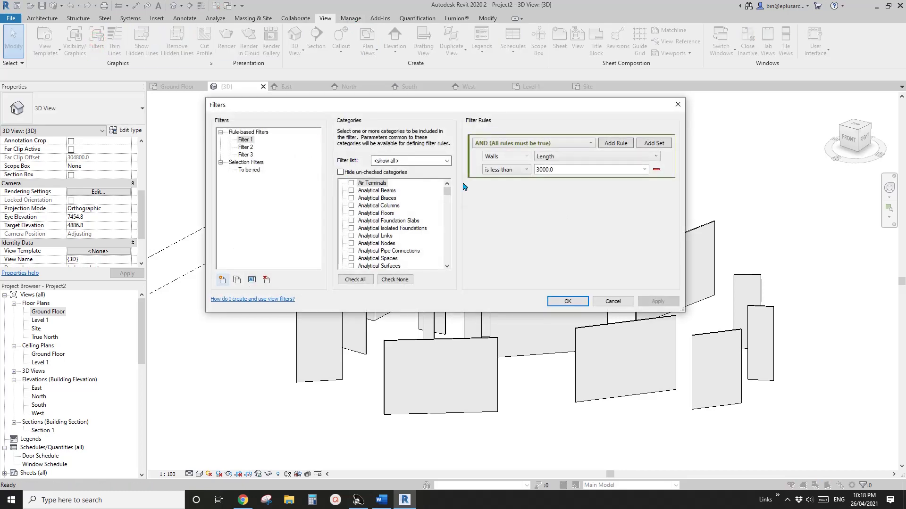
pyautogui.click(568, 301)
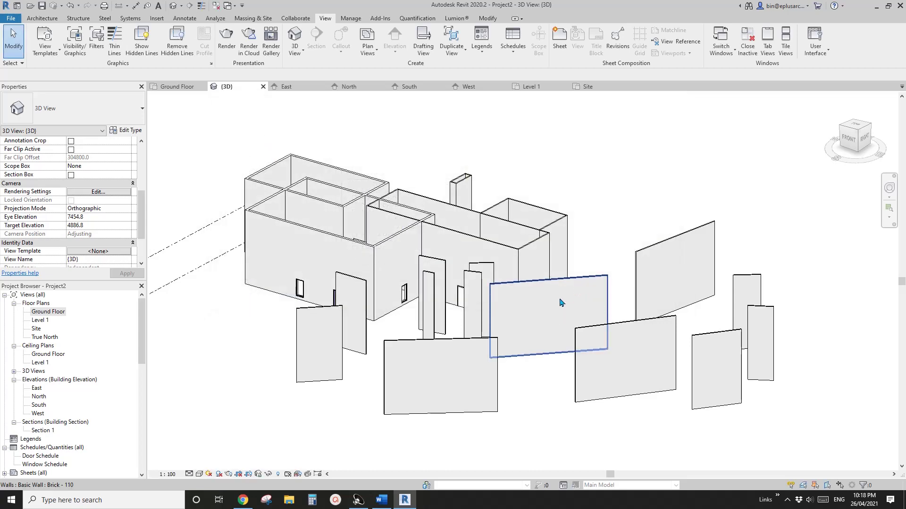